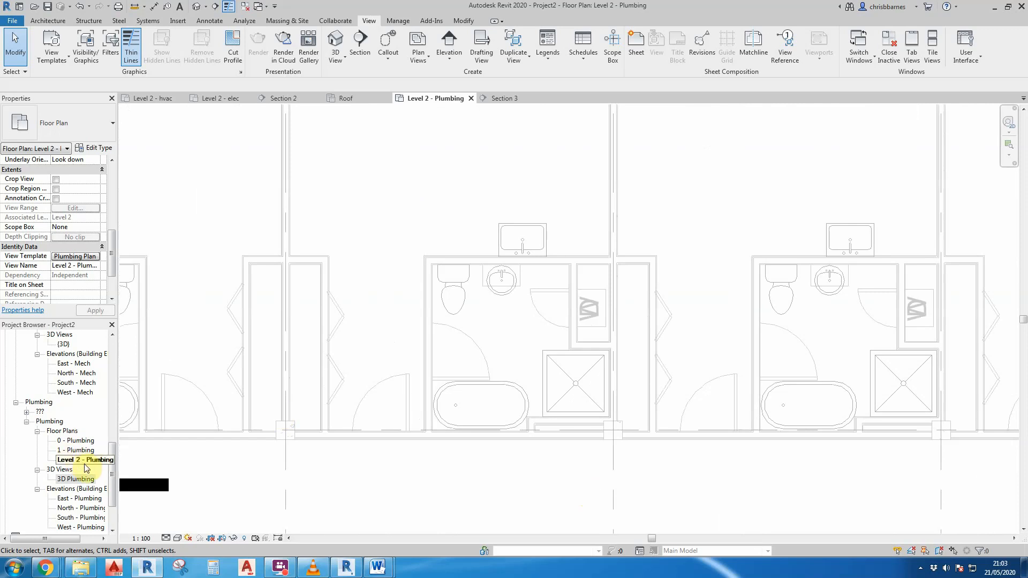
Select the linked model around the bathroom fixtures to identify it, and clear the selection.
scroll(631, 500, "down", 2)
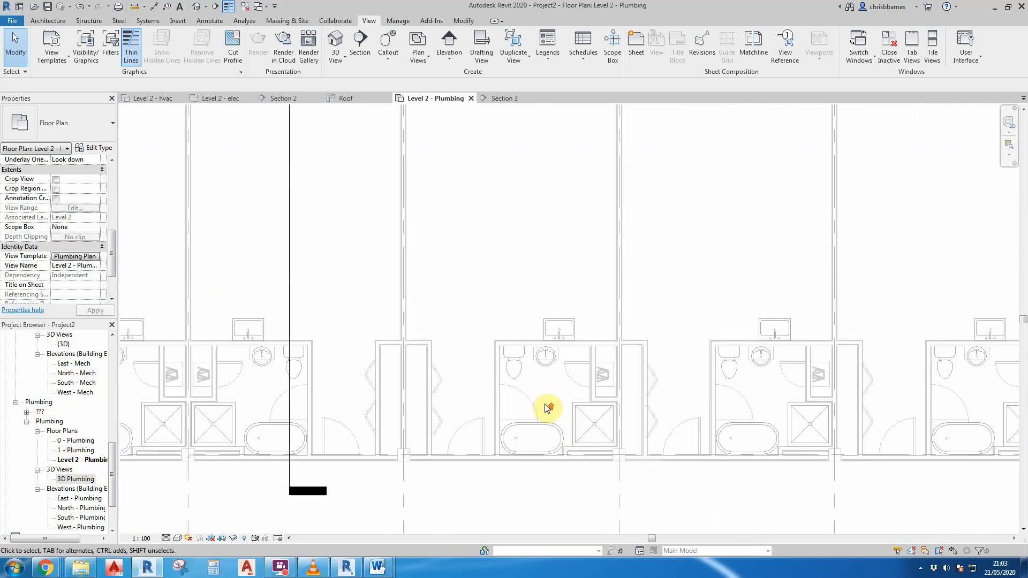
scroll(547, 408, "up", 2)
left_click(509, 350)
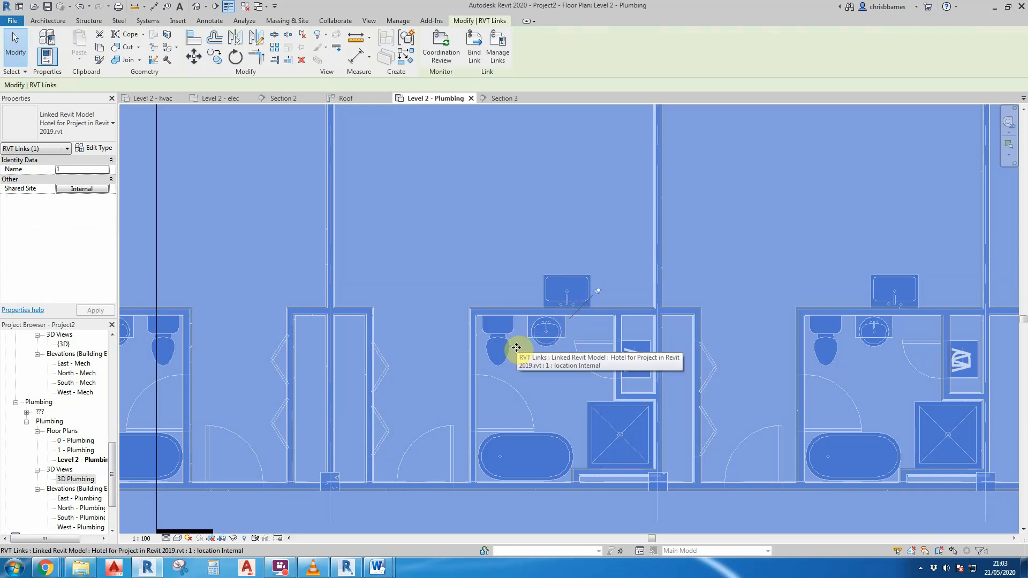
key("Escape")
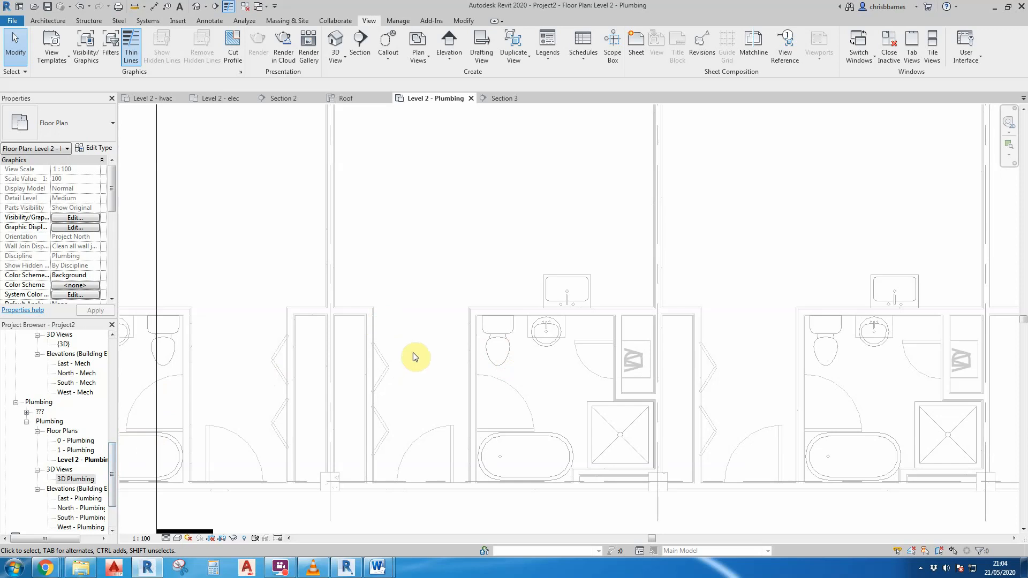
Start loading a family and browse the Australia library to the Plumbing > MEP > Fixtures folder.
left_click(176, 21)
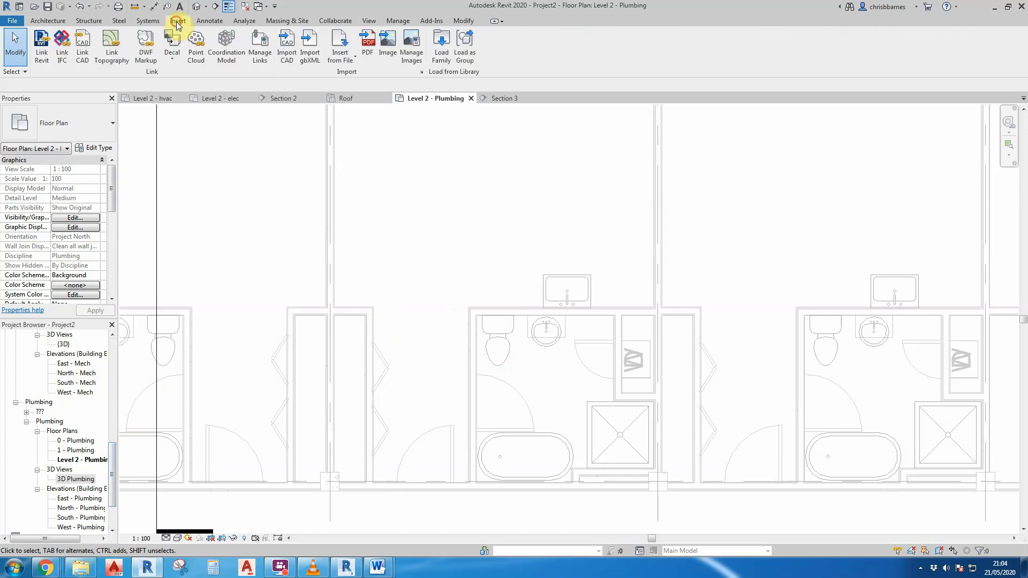
left_click(442, 59)
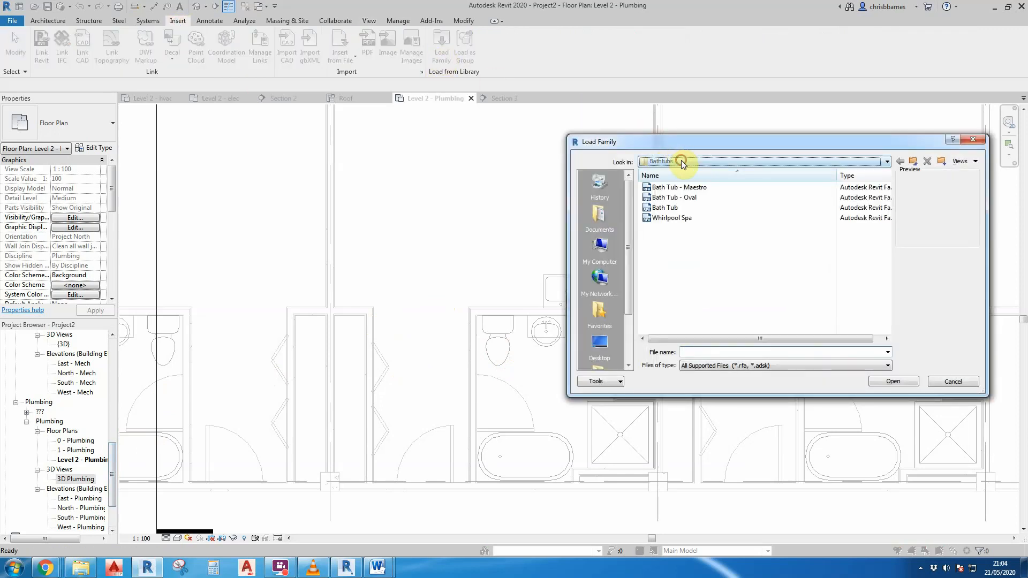
left_click(680, 161)
left_click(722, 233)
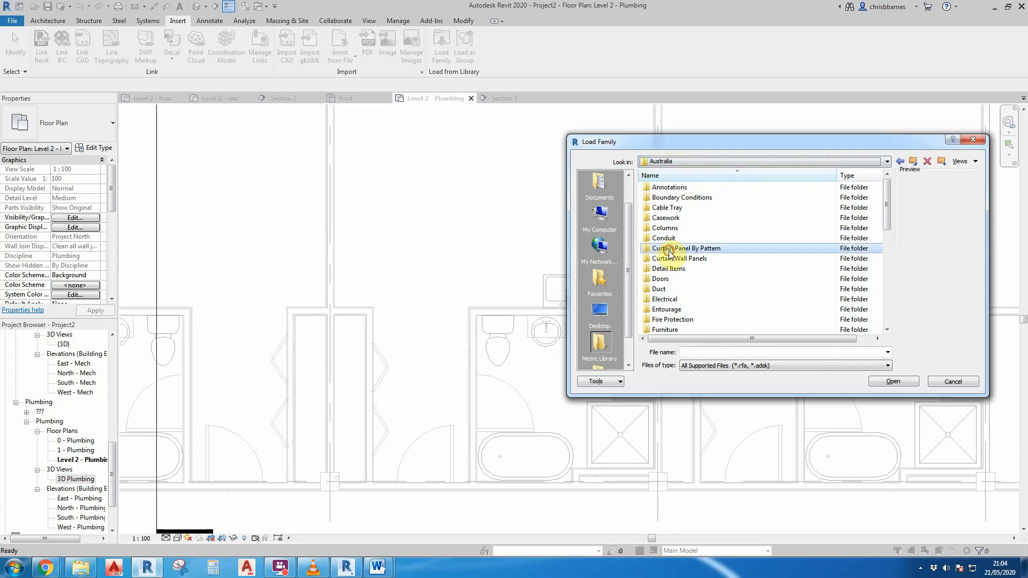
scroll(669, 251, "down", 3)
scroll(670, 252, "down", 1)
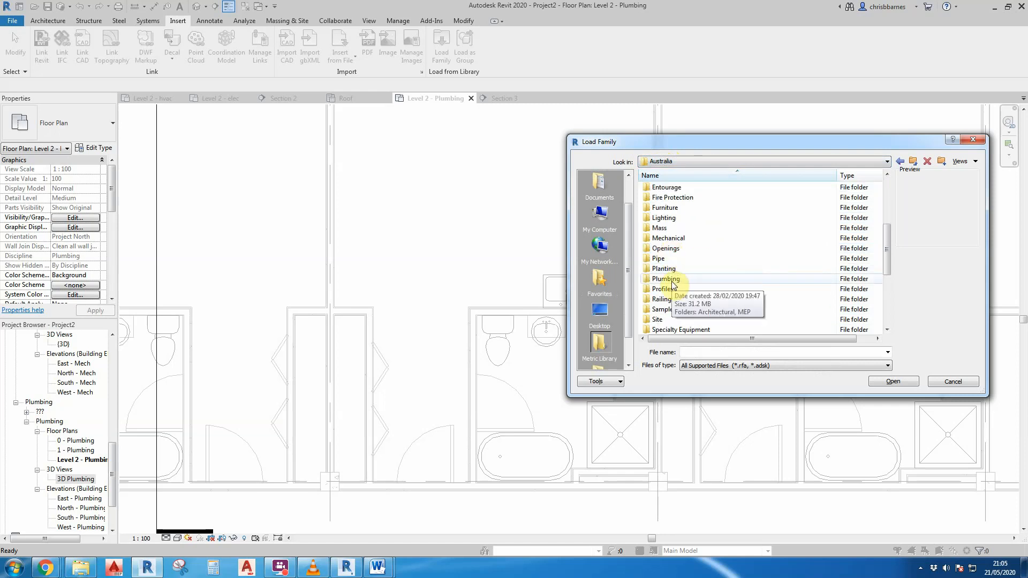
double_click(670, 281)
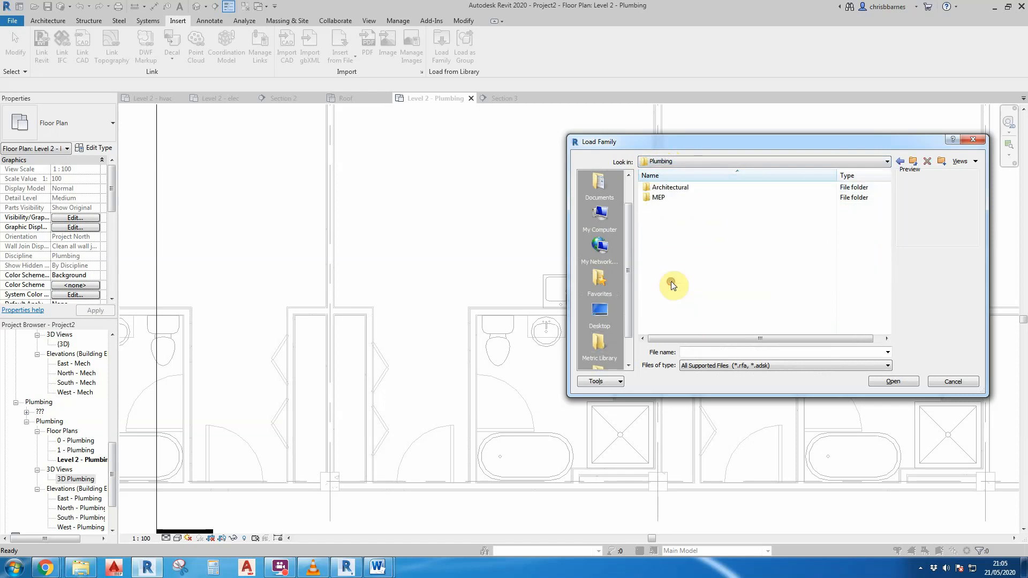
double_click(659, 197)
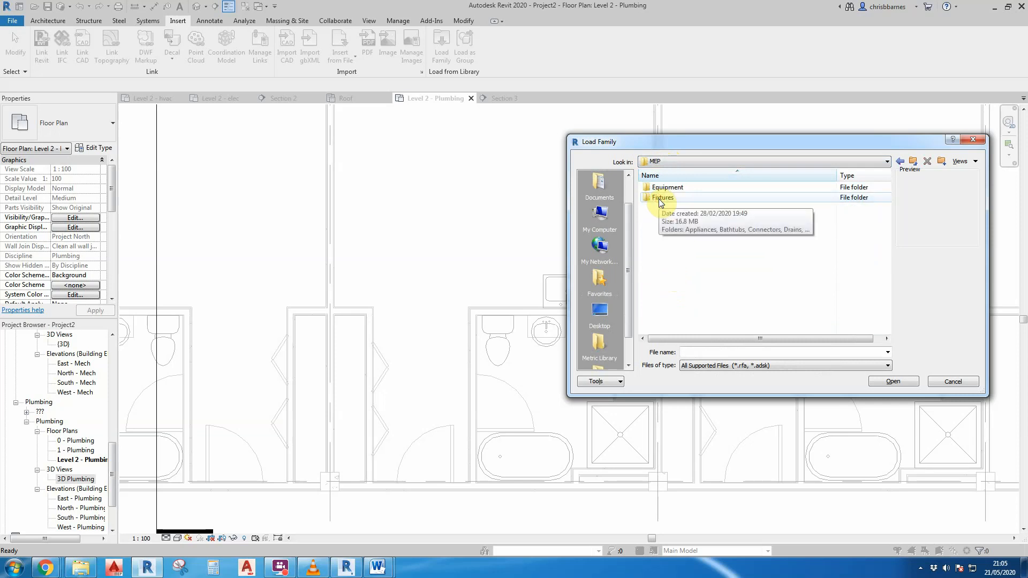
double_click(659, 198)
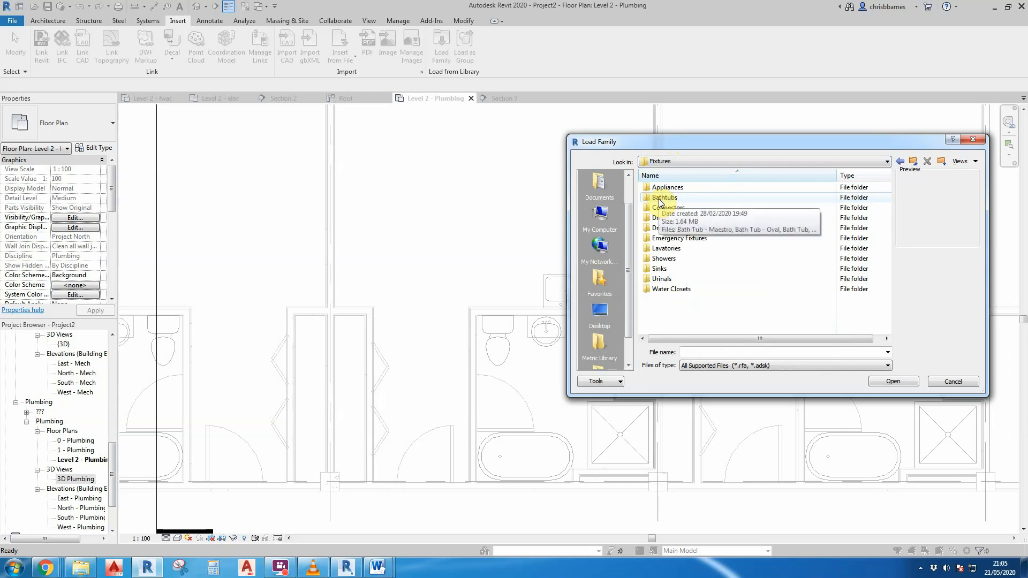
left_click_drag(667, 143, 775, 149)
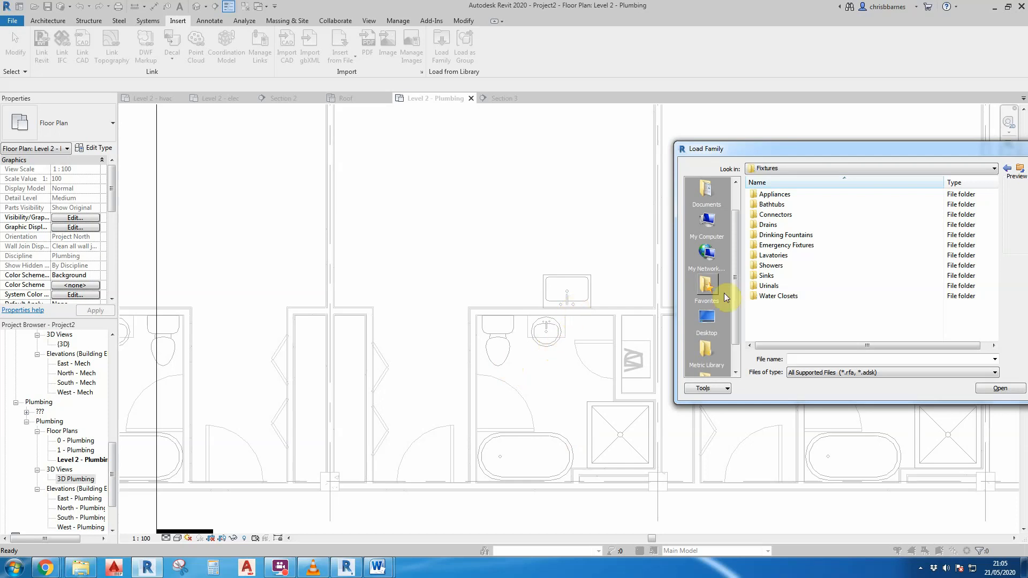
Load all five families from the Water Closets folder, overwriting the existing version and its parameter values.
double_click(775, 297)
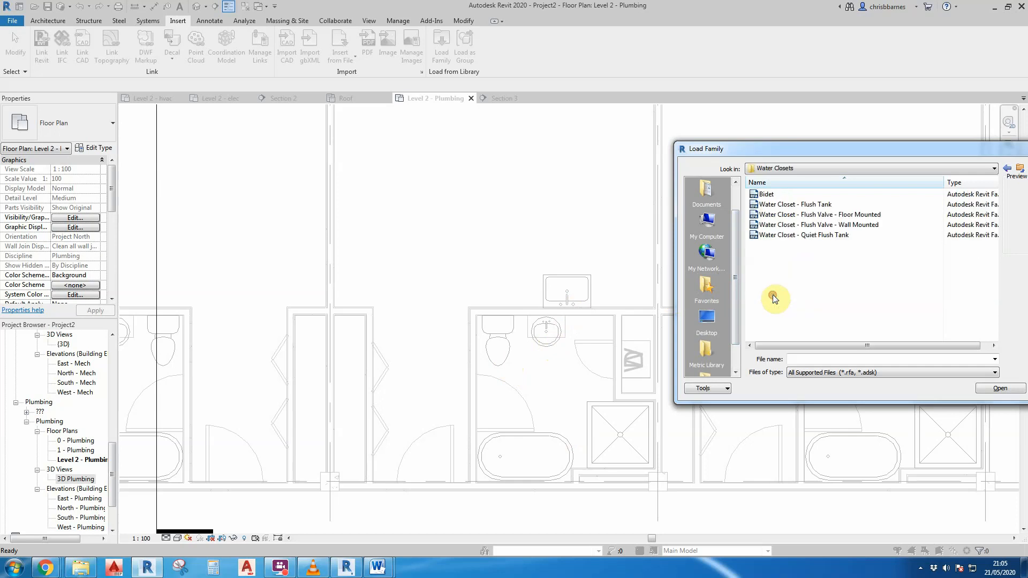
left_click(765, 195)
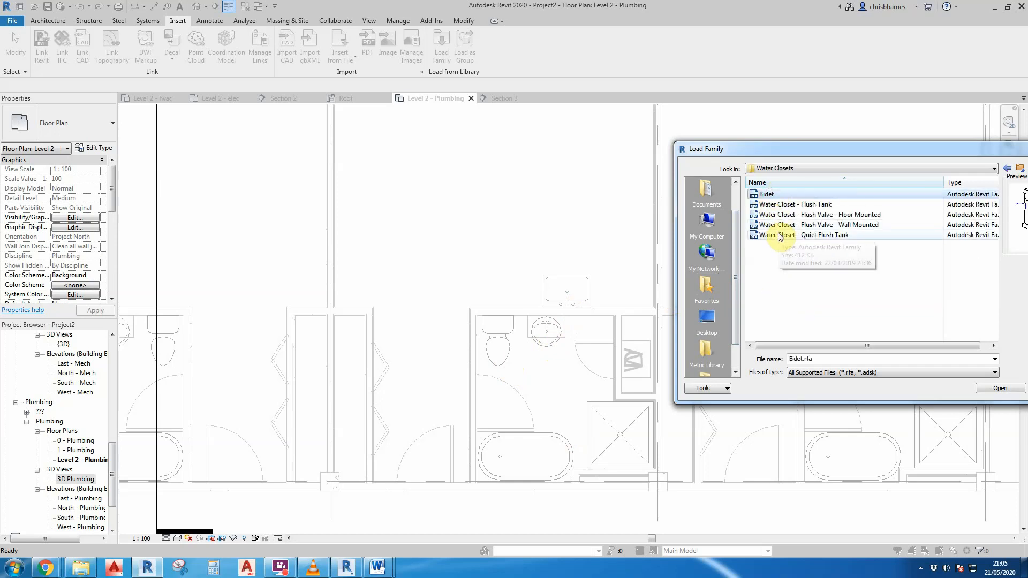
left_click(779, 236, "shift")
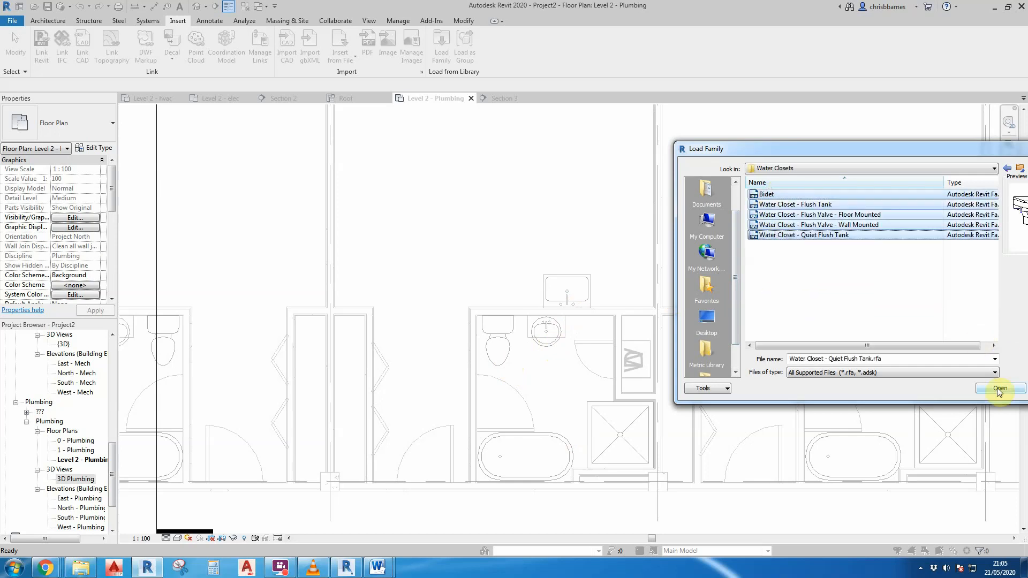
left_click_drag(908, 144, 781, 138)
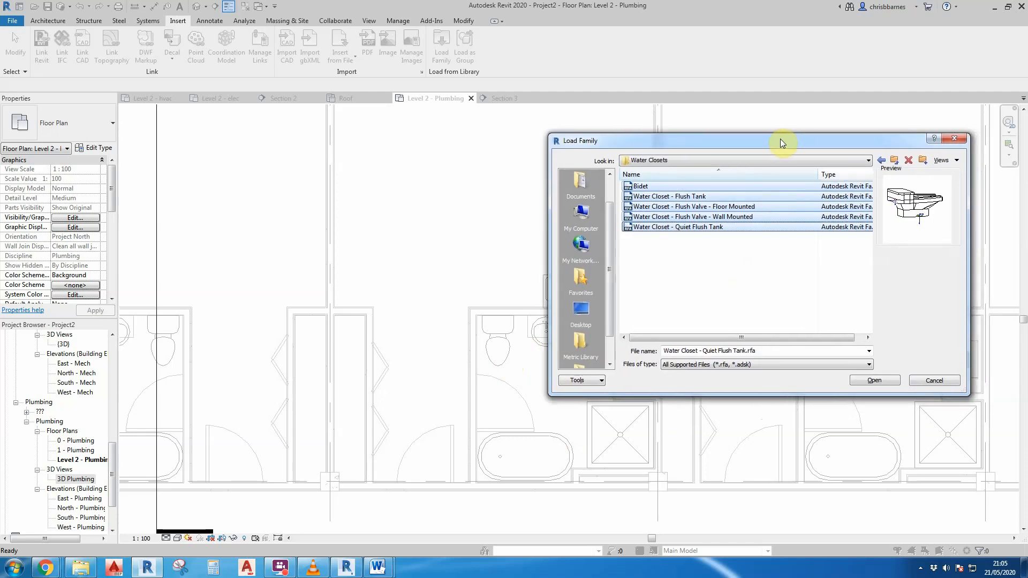
left_click(878, 381)
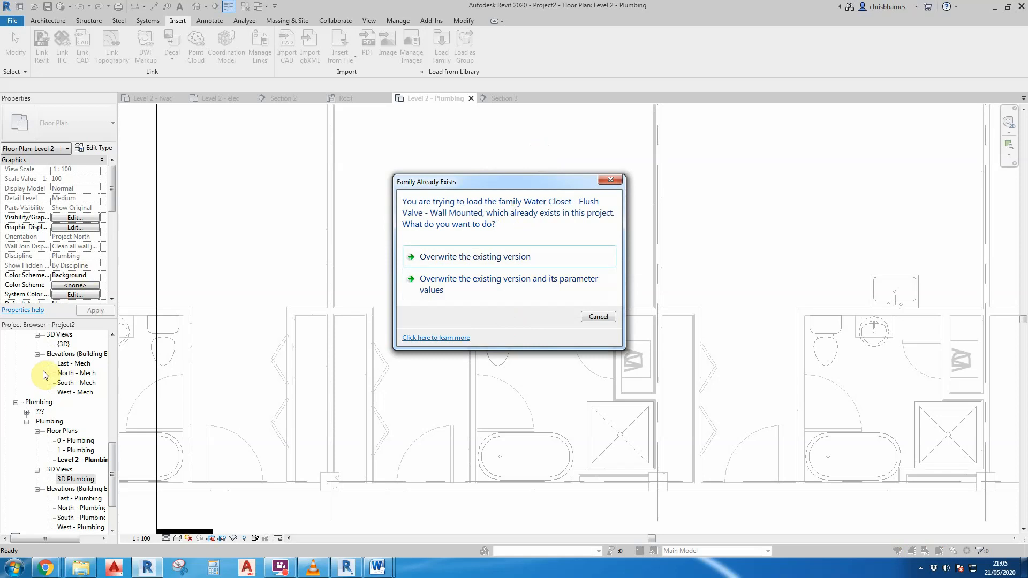
left_click(89, 479)
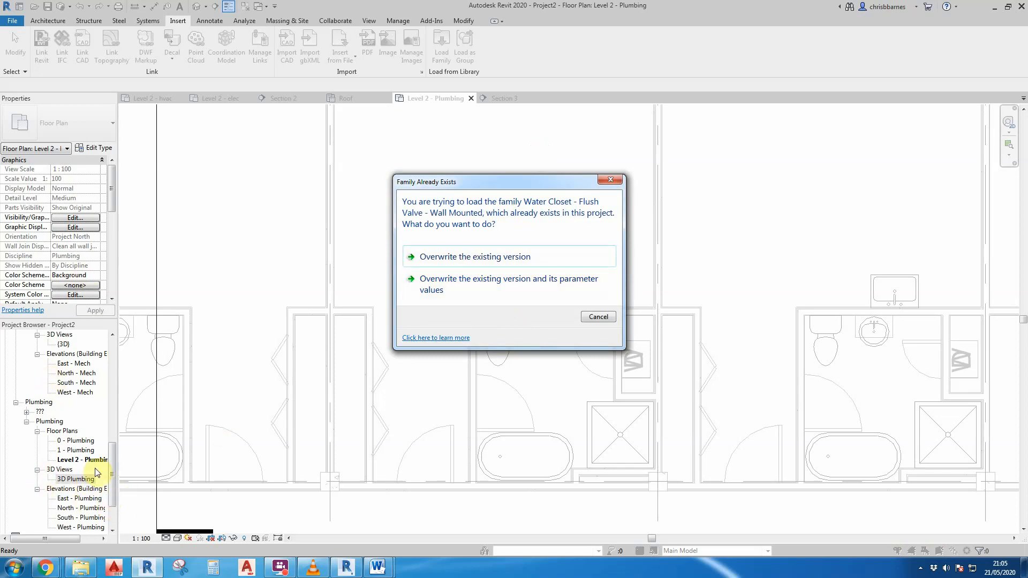
left_click(497, 287)
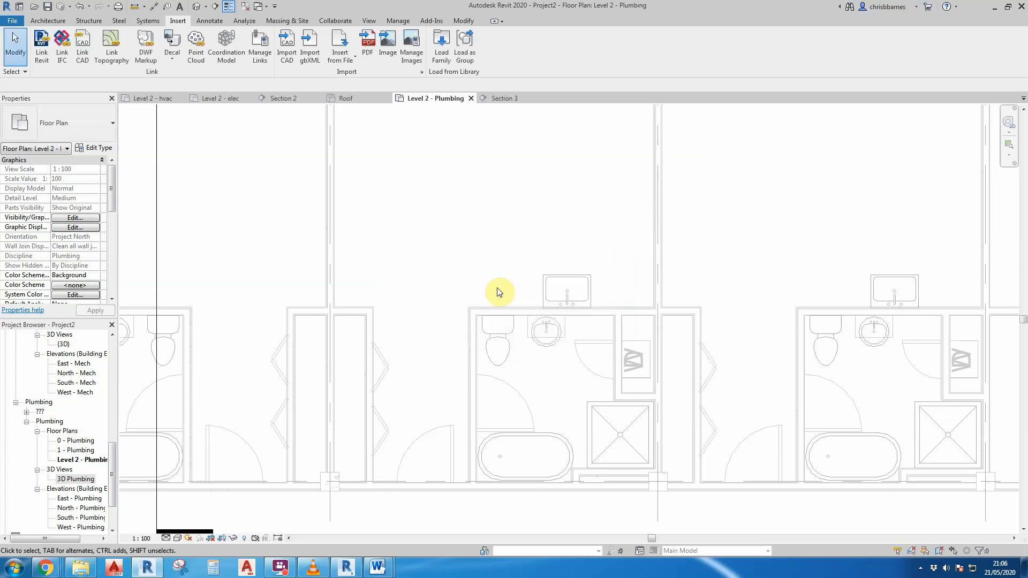
Expand the project's Families and Plumbing Fixtures branches to check the loaded fixture families.
left_click_drag(113, 457, 109, 498)
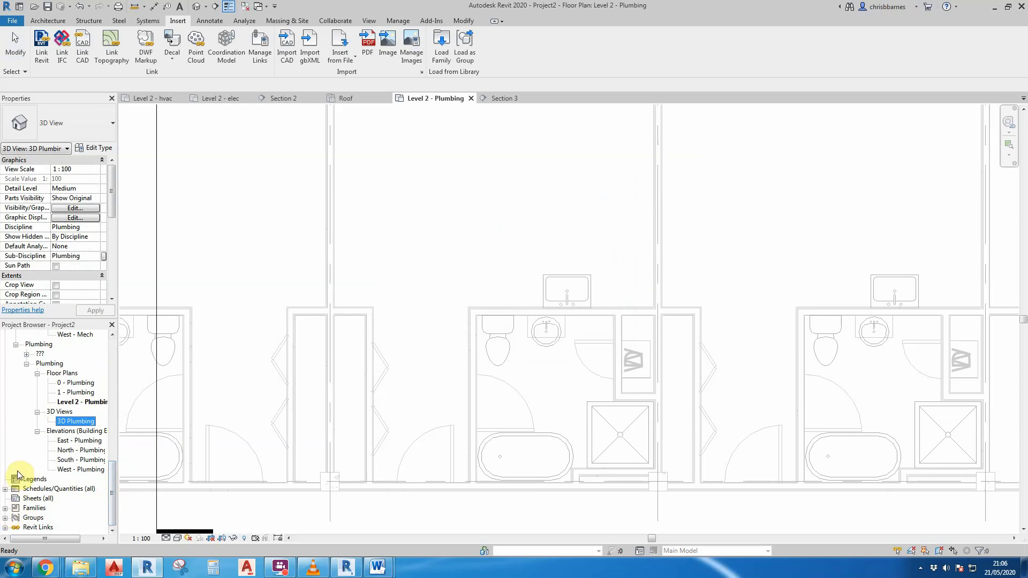
left_click(5, 508)
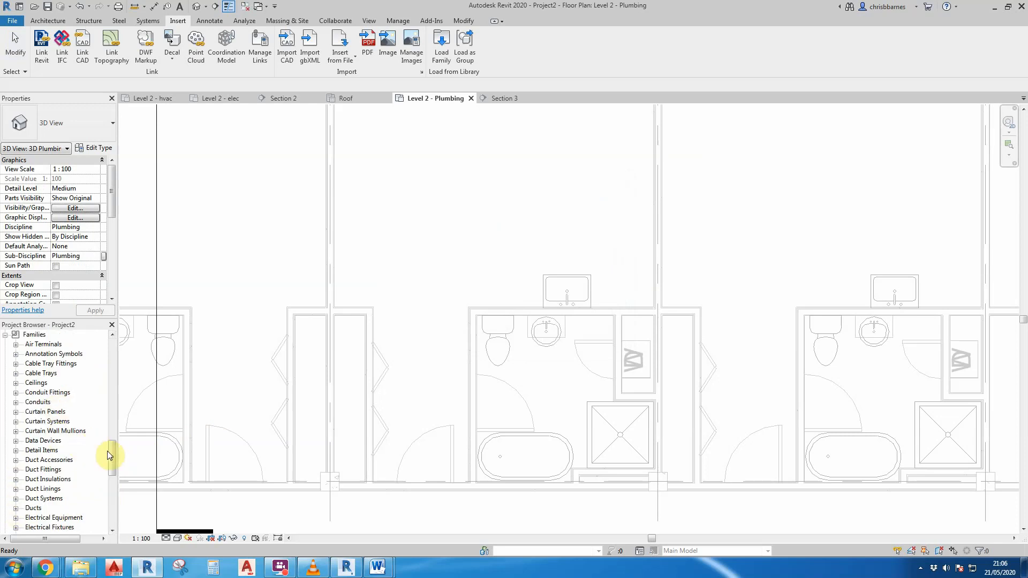
left_click_drag(109, 457, 109, 488)
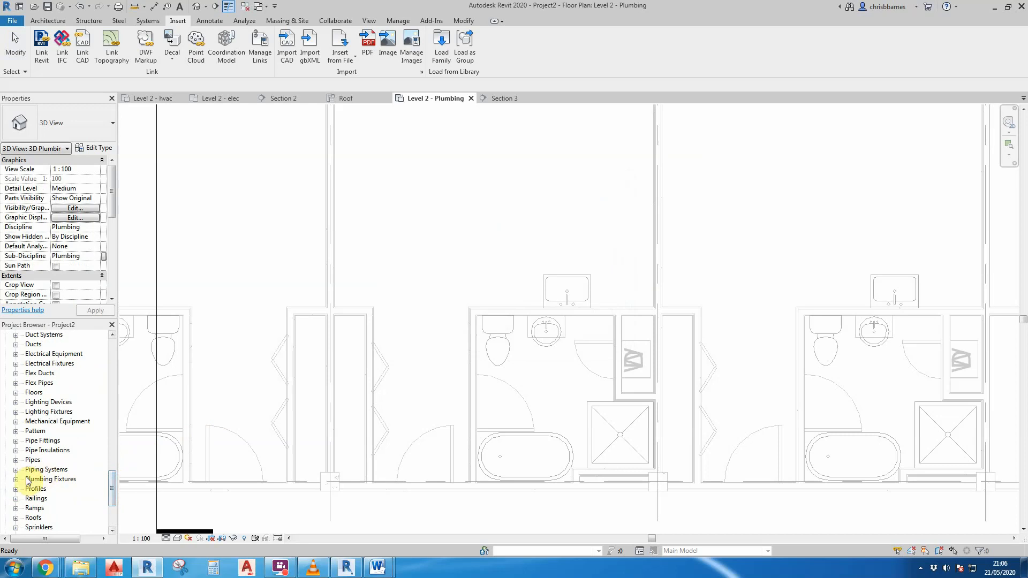
left_click(15, 480)
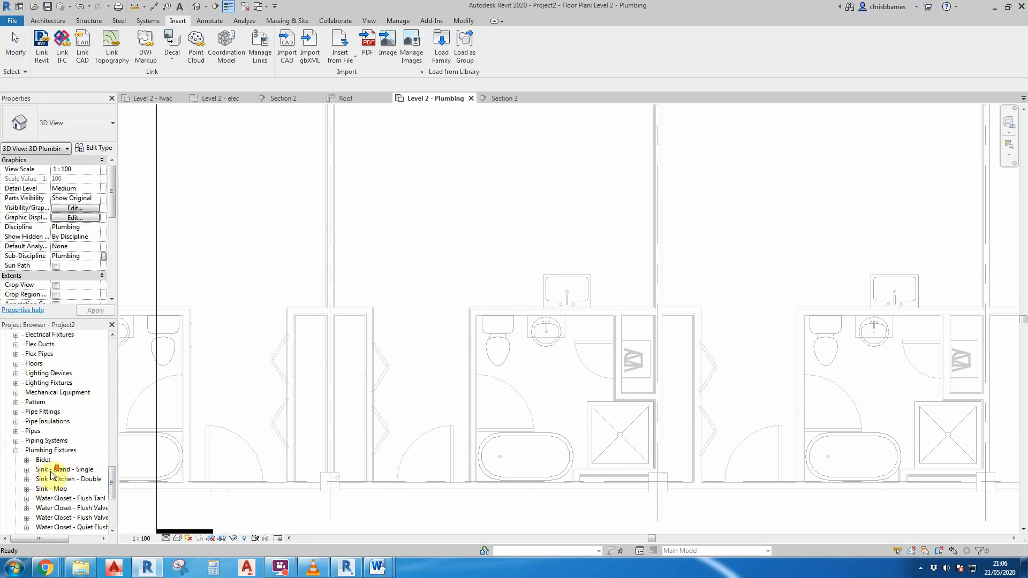
scroll(51, 475, "down", 1)
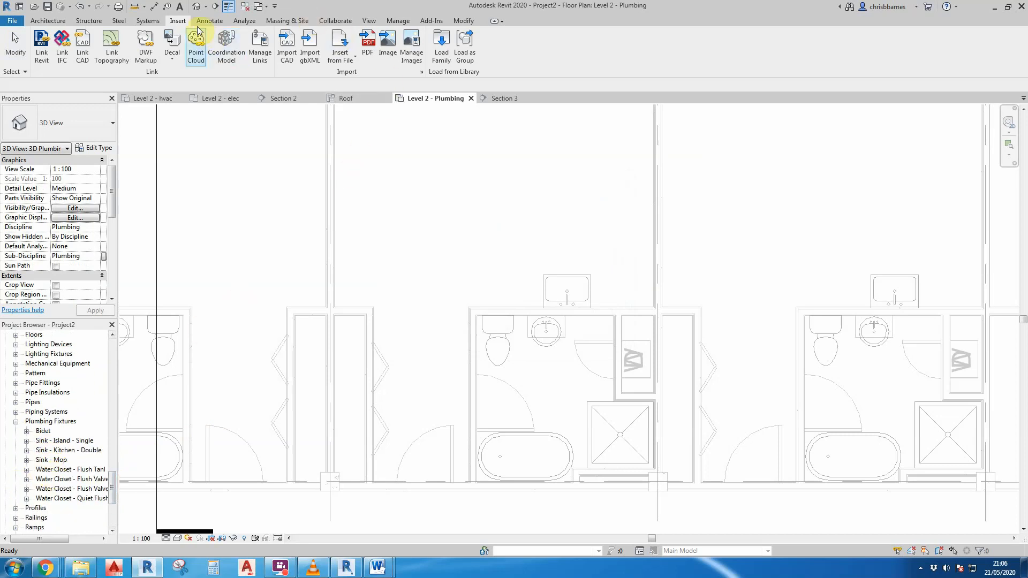
Load all families from the Sinks fixtures folder, overwriting existing versions and their parameter values.
left_click(441, 41)
left_click(671, 159)
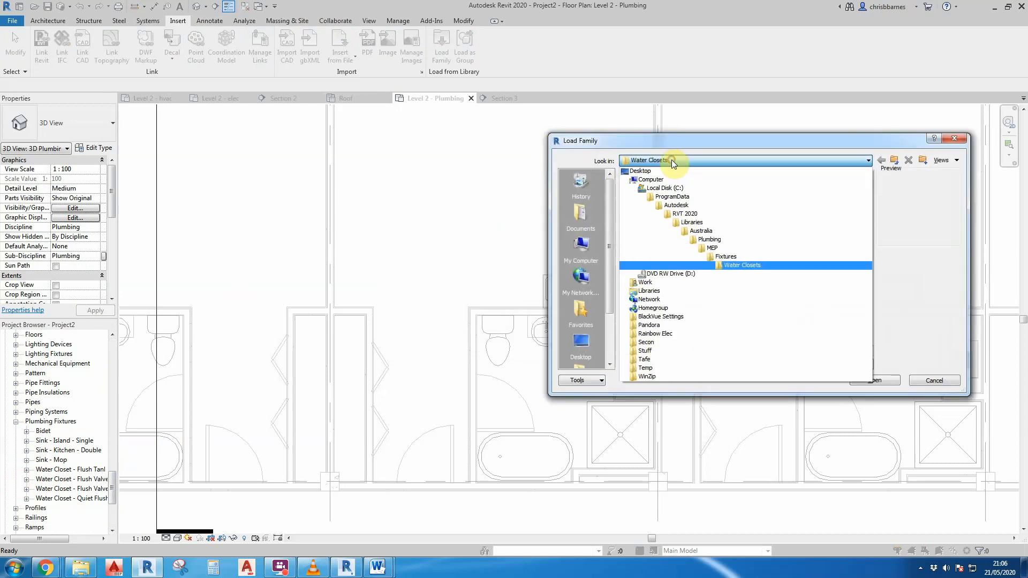
left_click(719, 258)
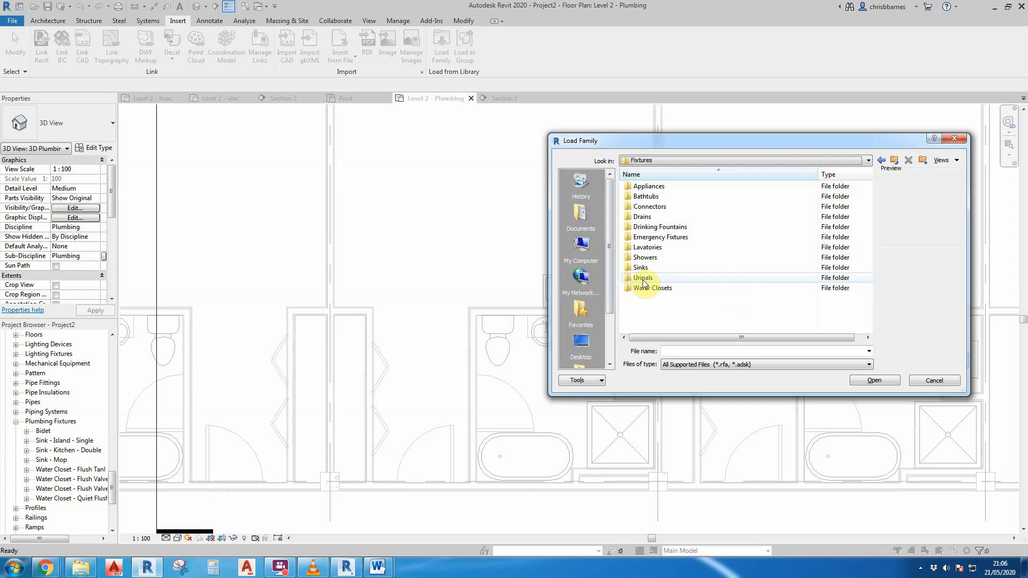
double_click(641, 267)
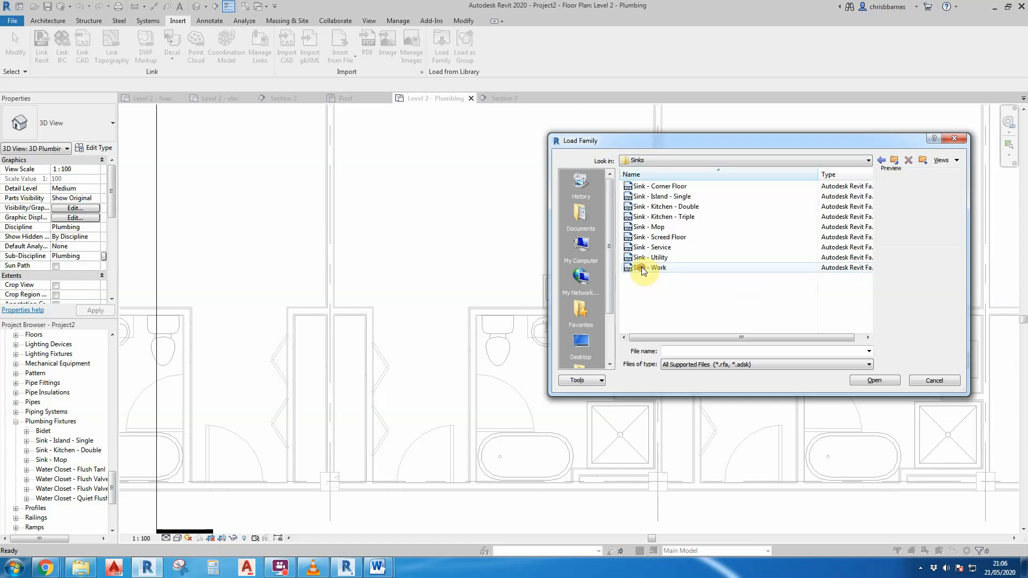
left_click(654, 186)
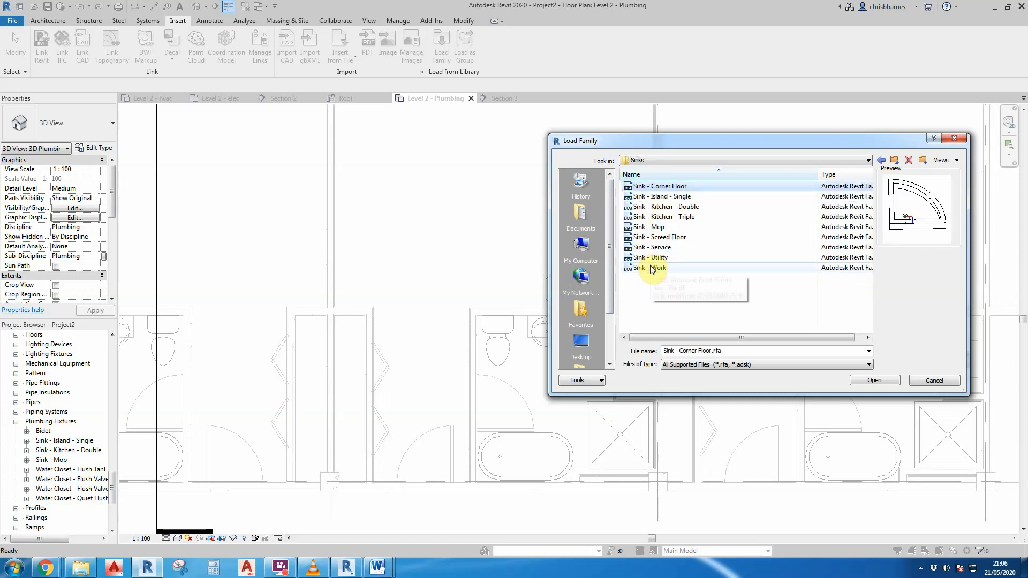
left_click(651, 267, "shift")
left_click(862, 381)
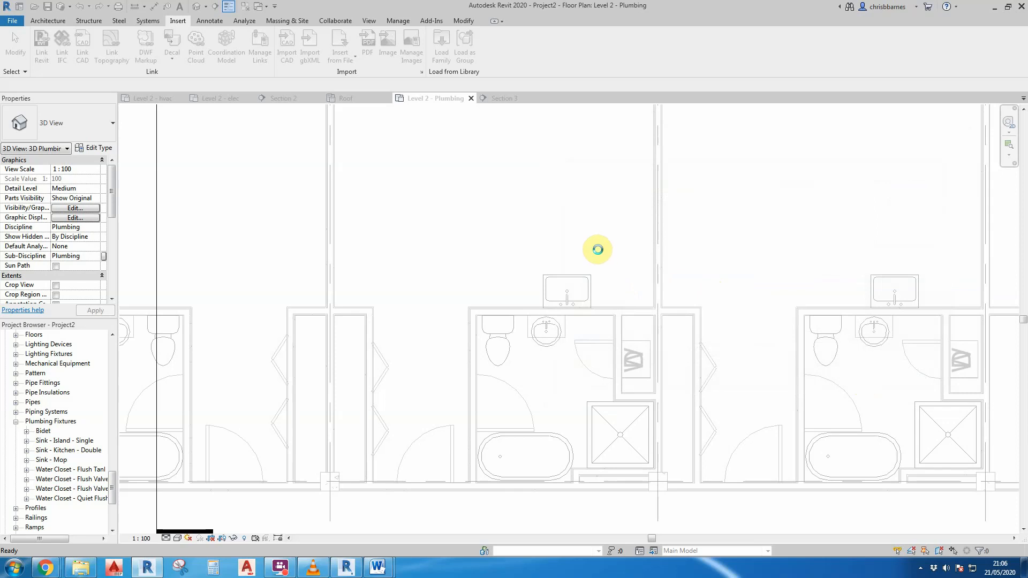
left_click(607, 222)
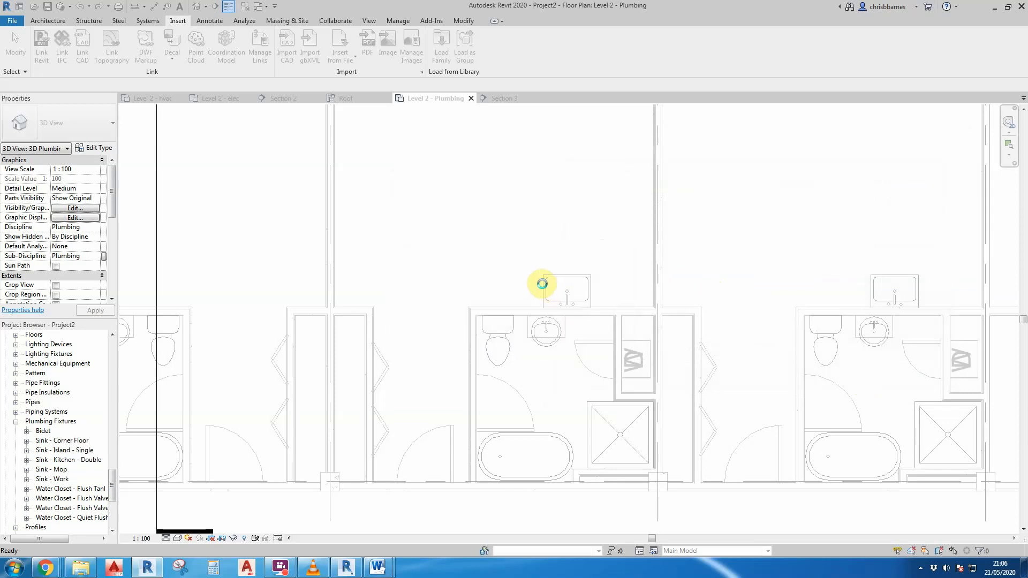
left_click(542, 284)
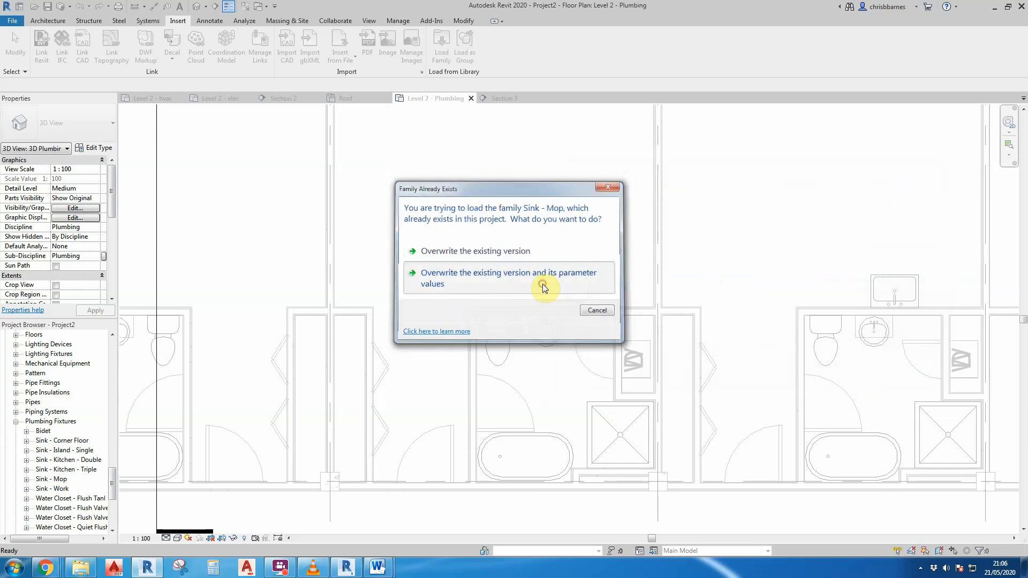
left_click(541, 283)
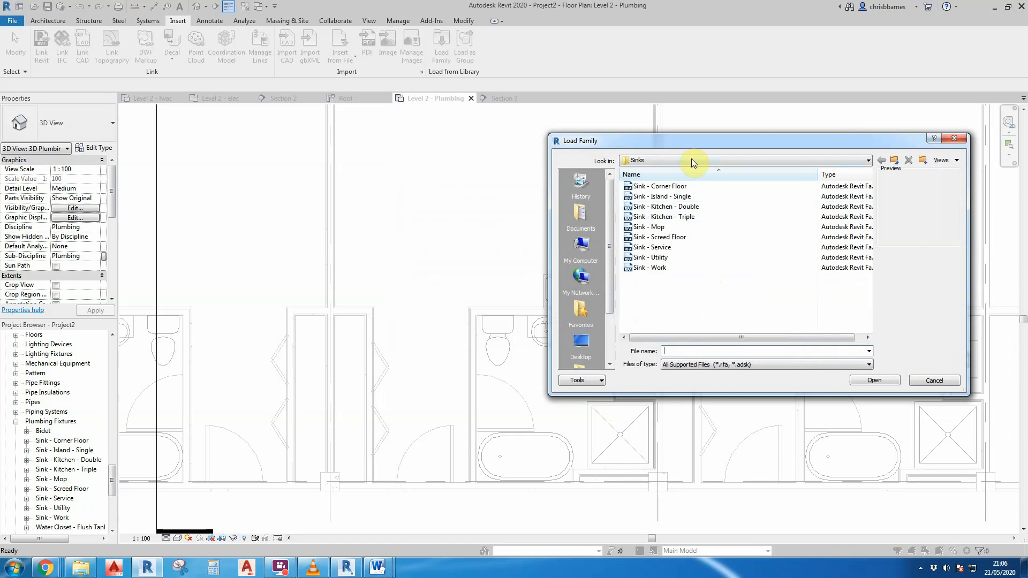
Load the corner, rectangular and seated rectangular shower stall families from the Showers fixtures folder.
left_click(692, 160)
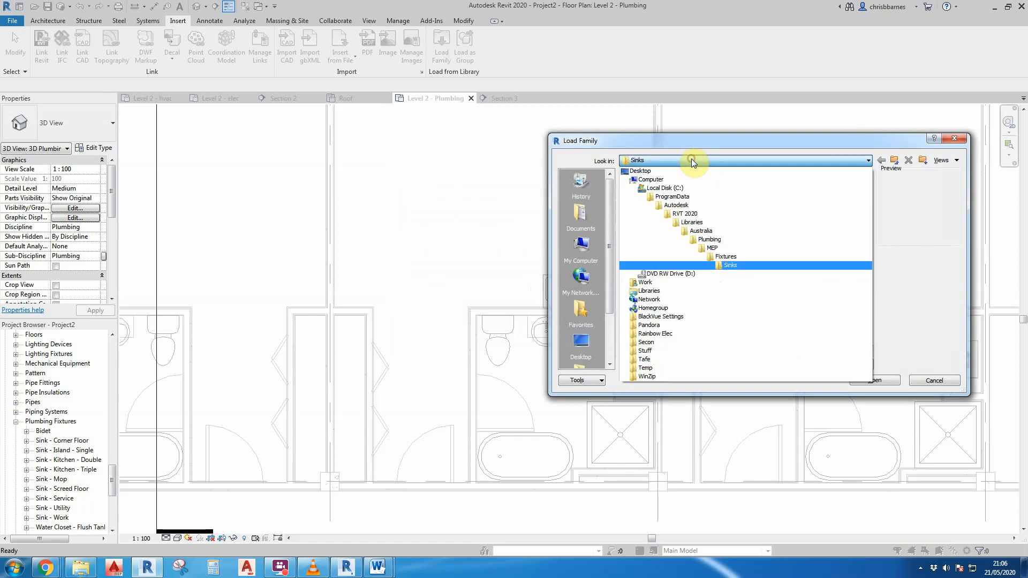
left_click(718, 257)
double_click(645, 257)
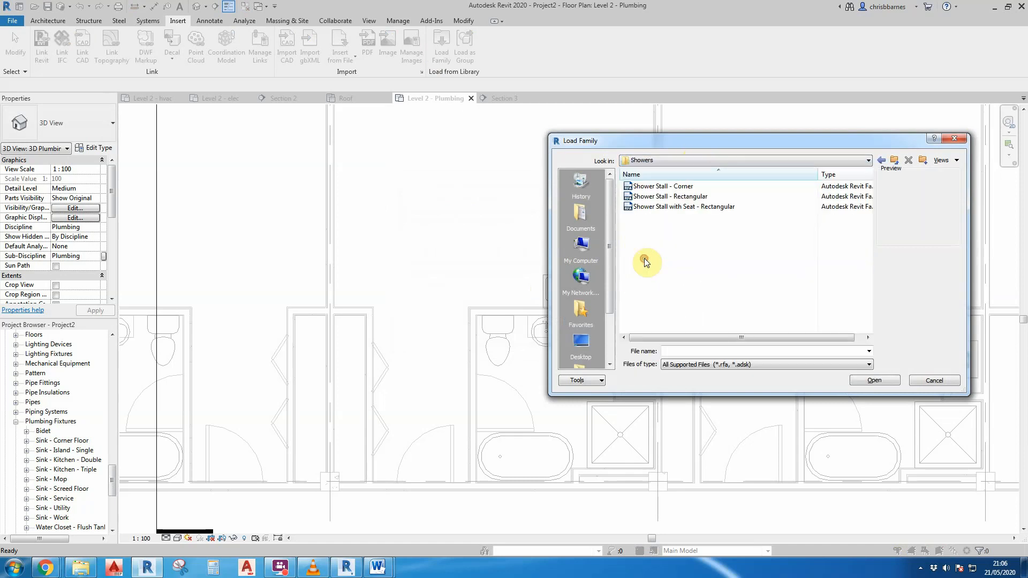
left_click(658, 187)
left_click(659, 207, "shift")
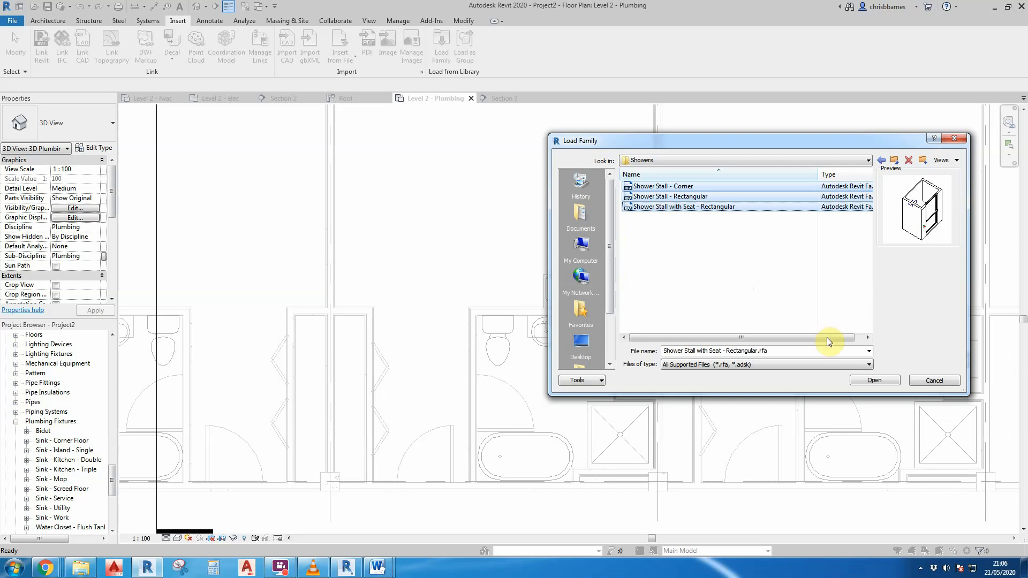
left_click(847, 380)
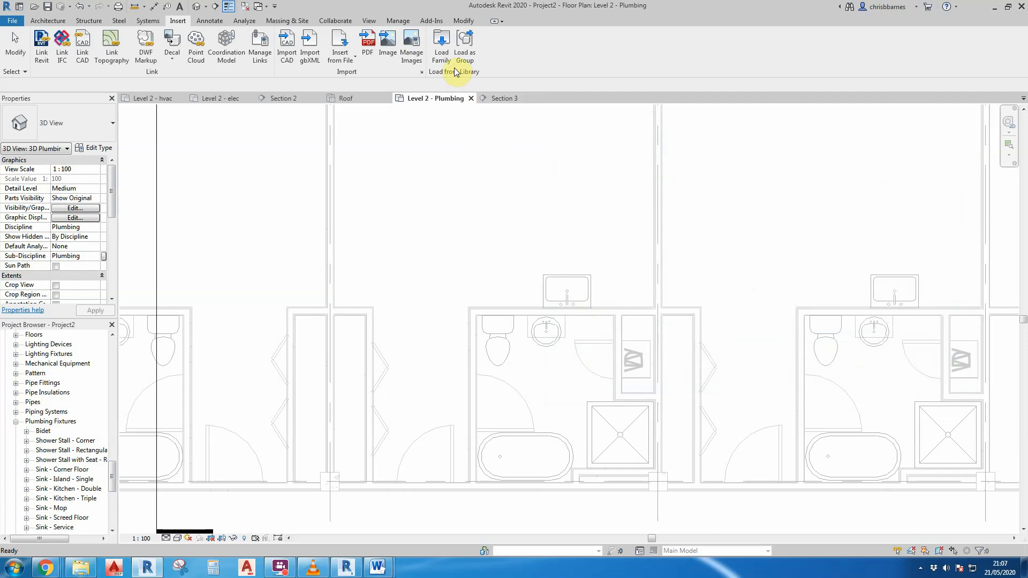
Load the oval, rectangular, vanity and wall-mounted lavatory families from the Lavatories fixtures folder.
left_click(442, 48)
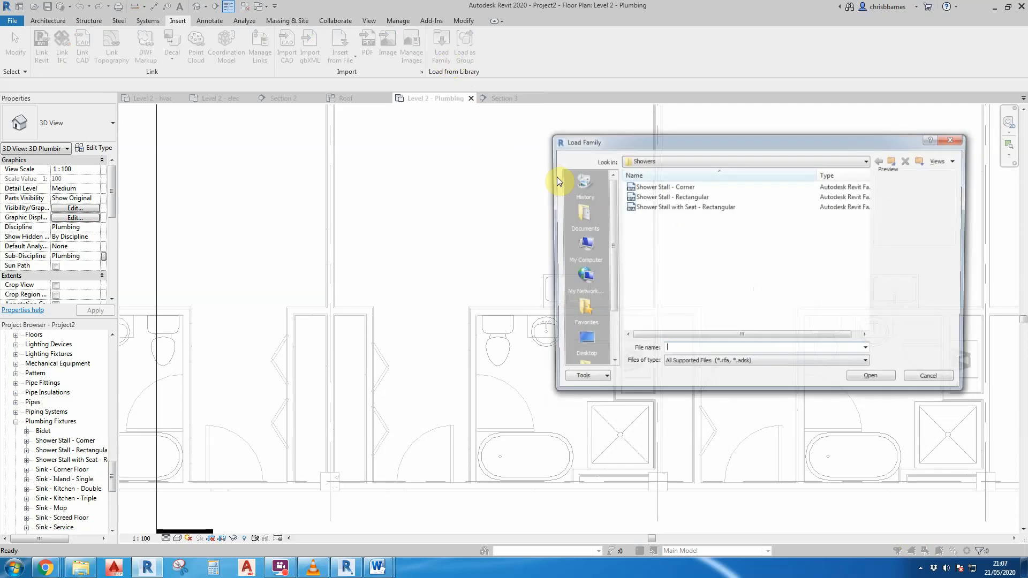
left_click(676, 160)
left_click(715, 258)
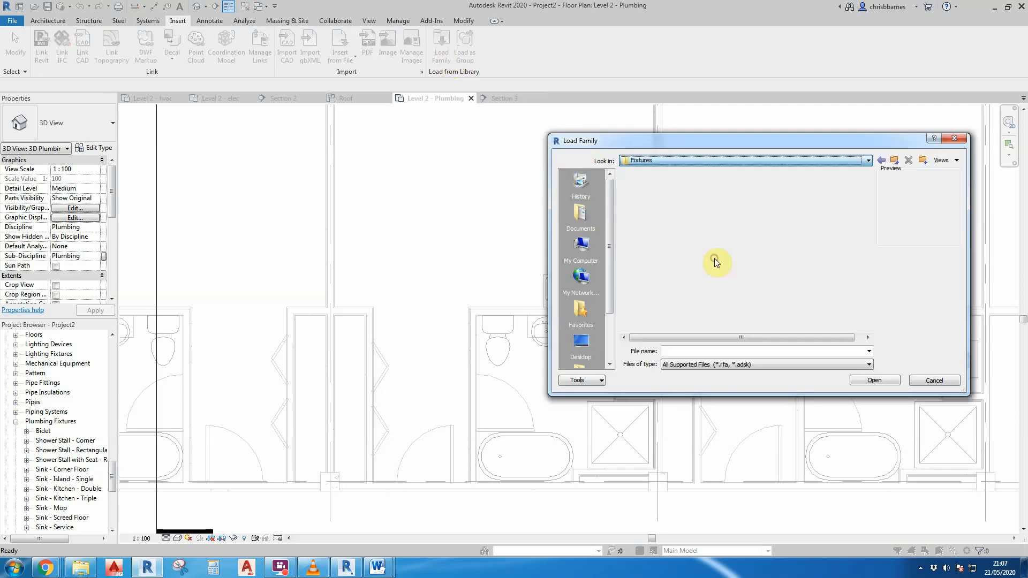
double_click(655, 248)
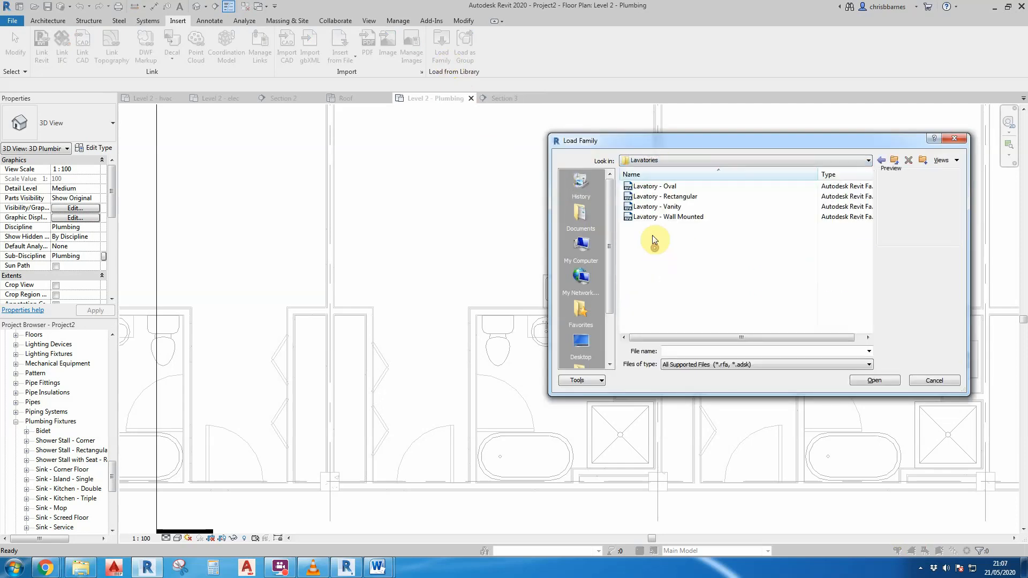
left_click_drag(649, 189, 640, 219)
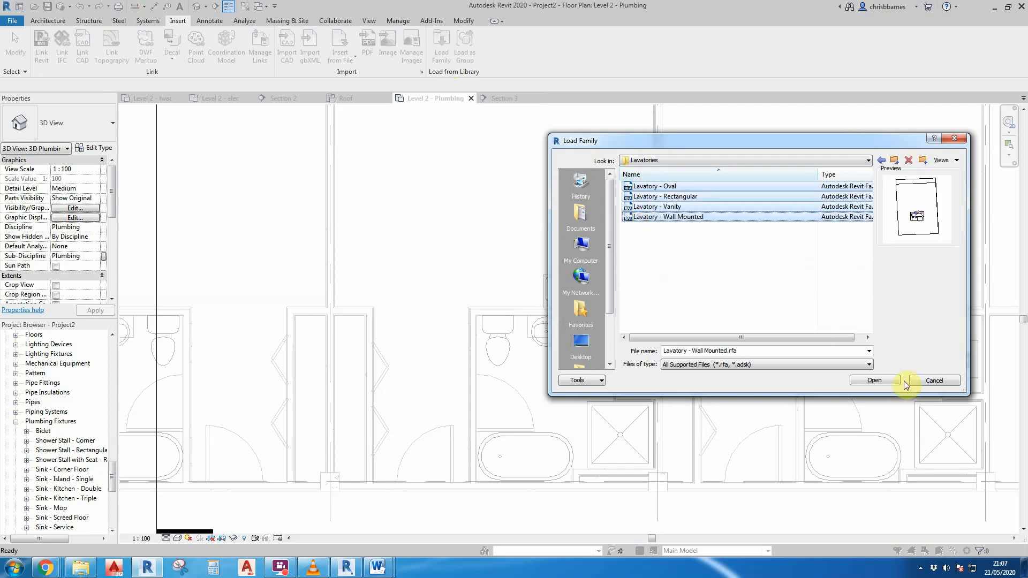
left_click(880, 380)
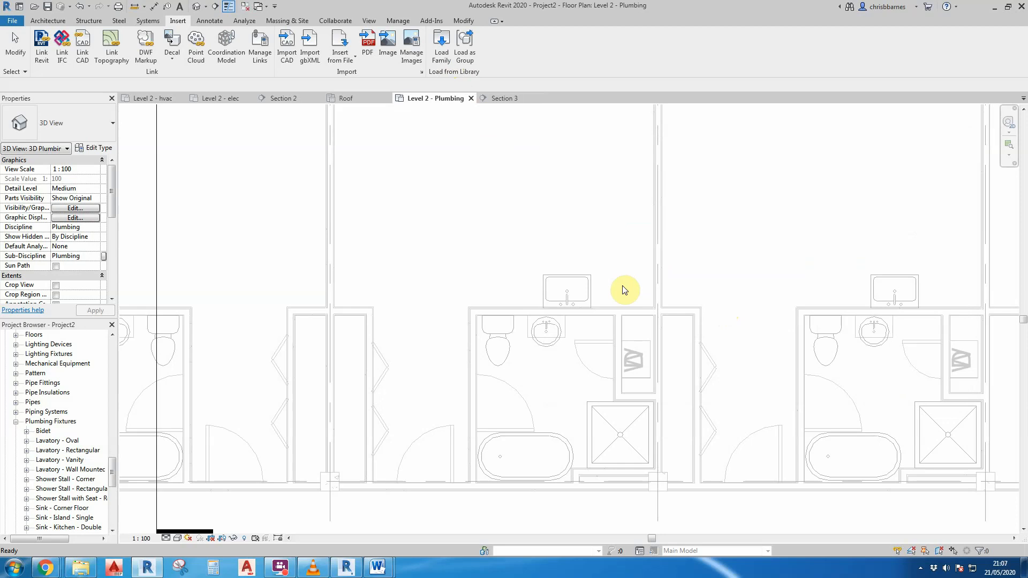
Load all four families from the Bathtubs fixtures folder: Bath Tub - Maestro, Bath Tub - Oval, Bath Tub and Whirlpool Spa.
left_click(441, 43)
left_click(662, 160)
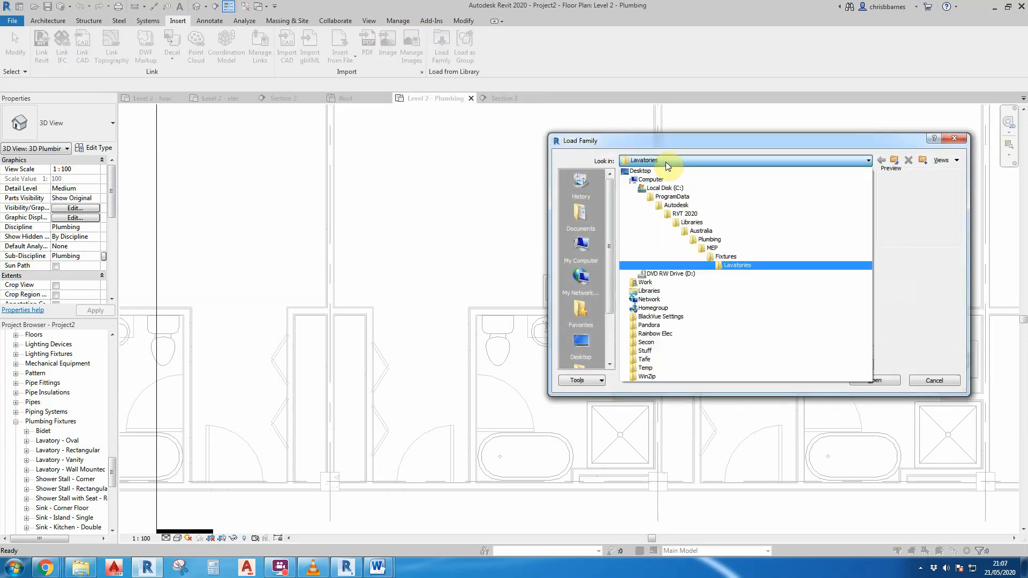
left_click(713, 249)
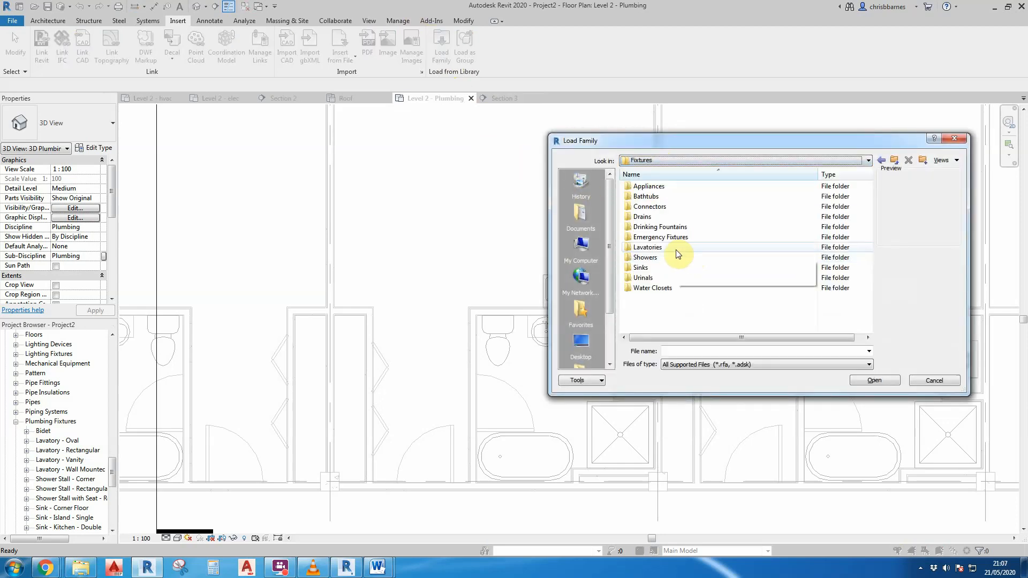
left_click(644, 198)
double_click(644, 198)
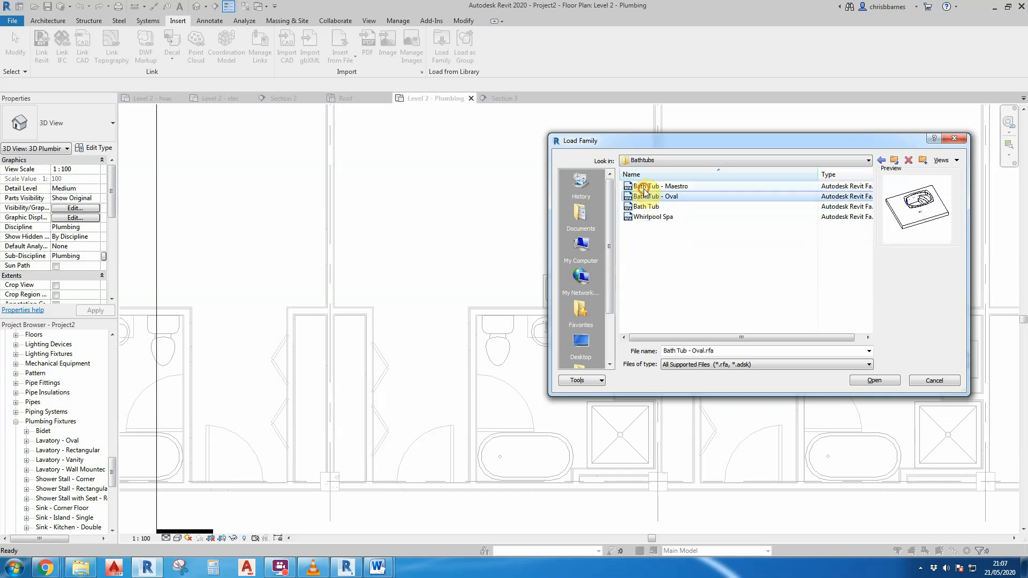
left_click(648, 218, "shift")
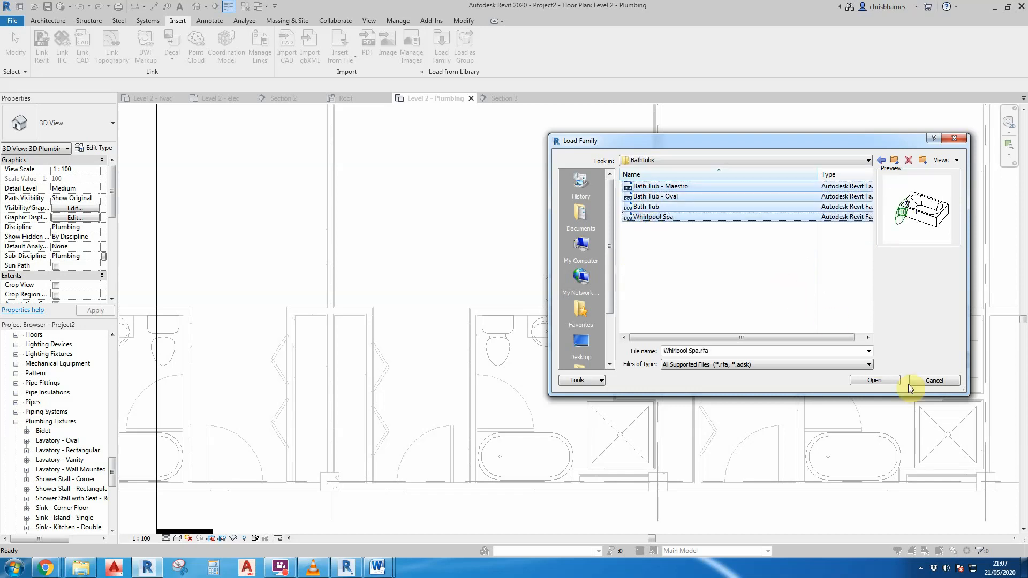
left_click(884, 380)
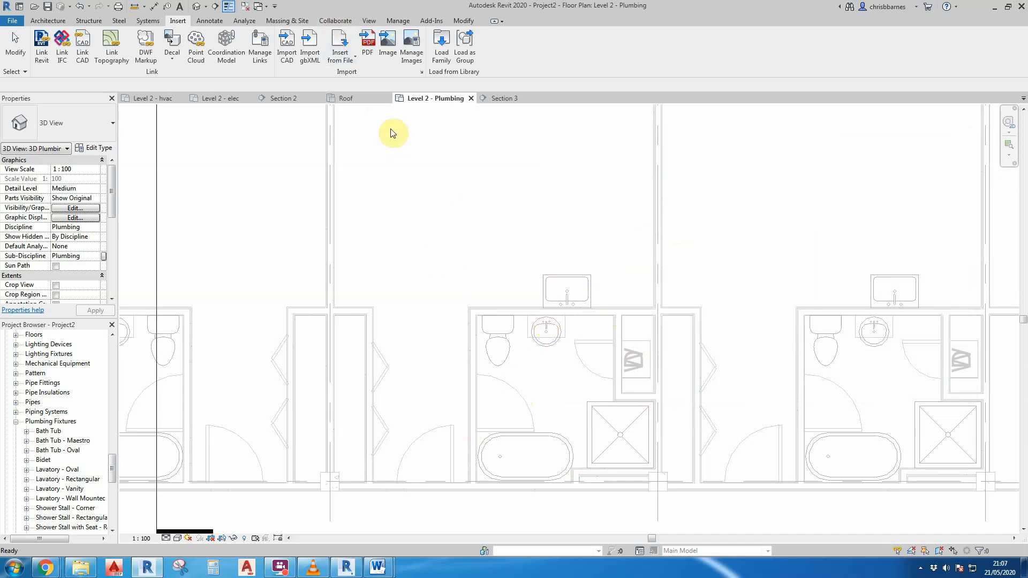
left_click(328, 23)
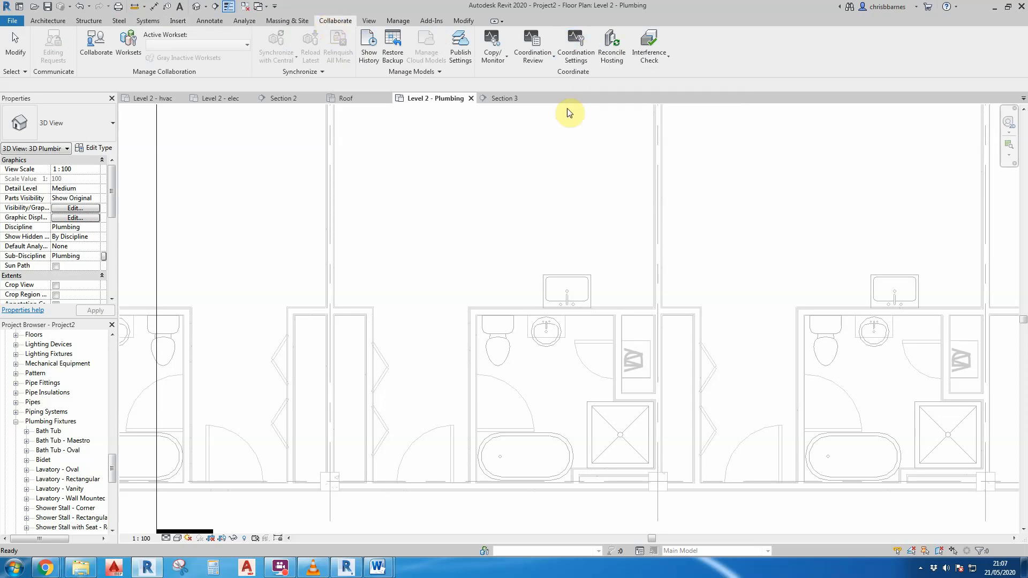
left_click(575, 50)
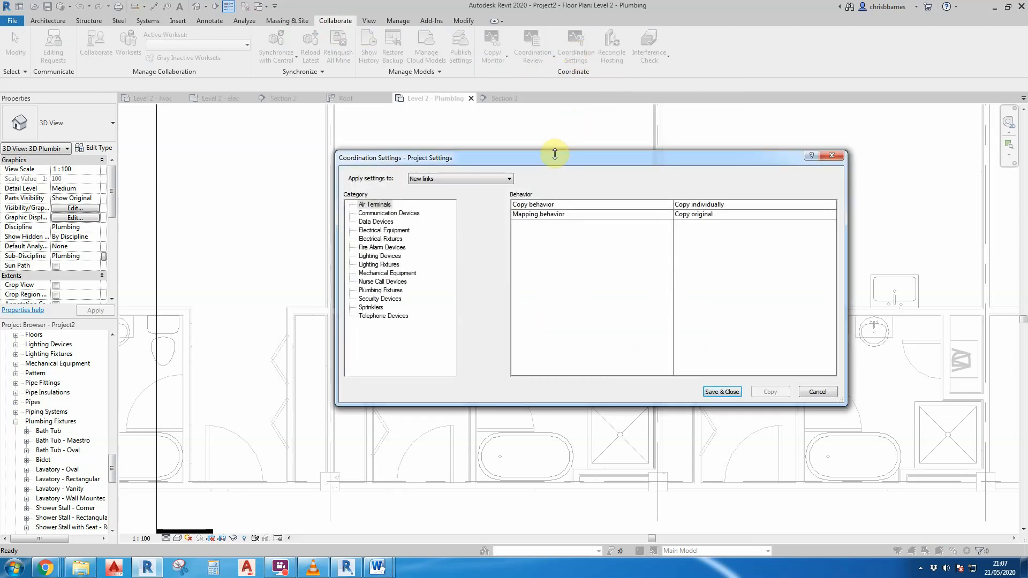
left_click_drag(550, 158, 519, 159)
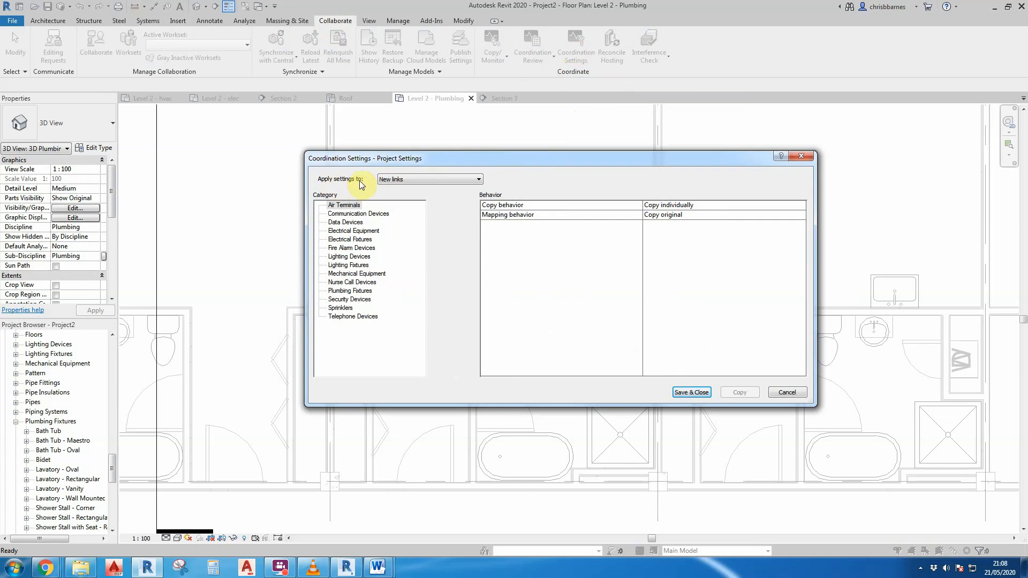
left_click(478, 180)
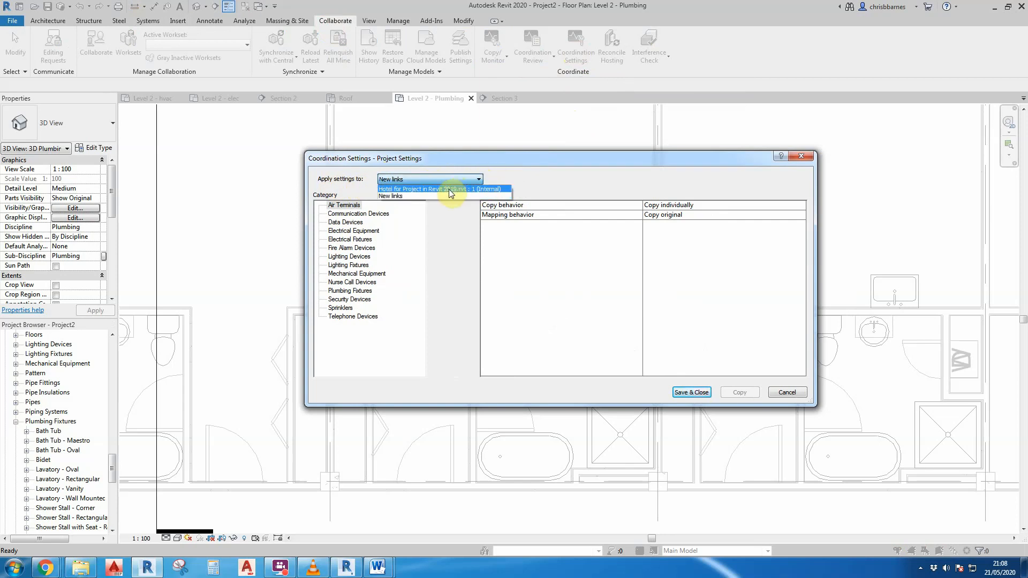
left_click(560, 187)
left_click(787, 392)
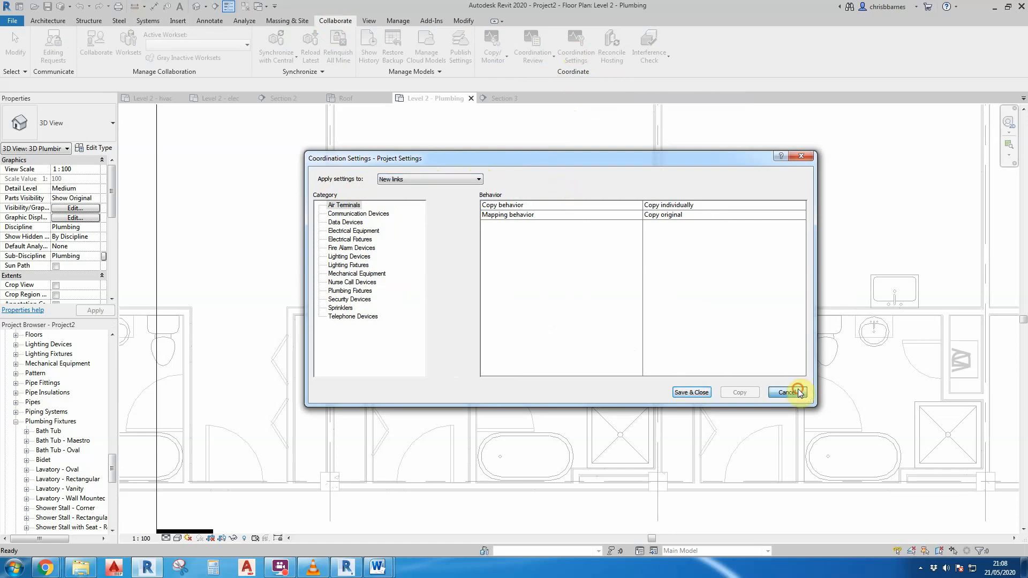
Check the full name and status of the linked Revit model in Manage Links.
left_click(177, 22)
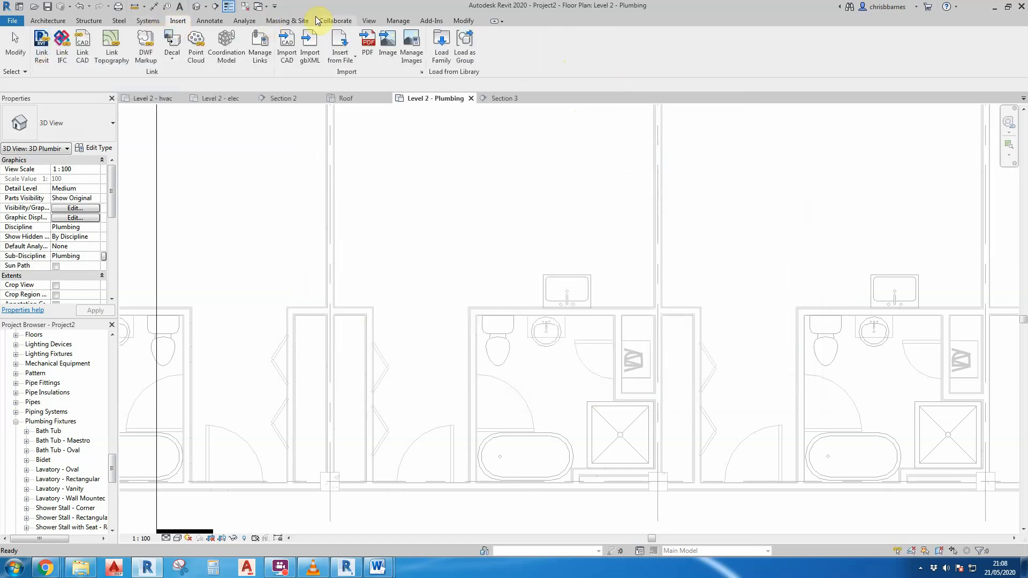
left_click(398, 24)
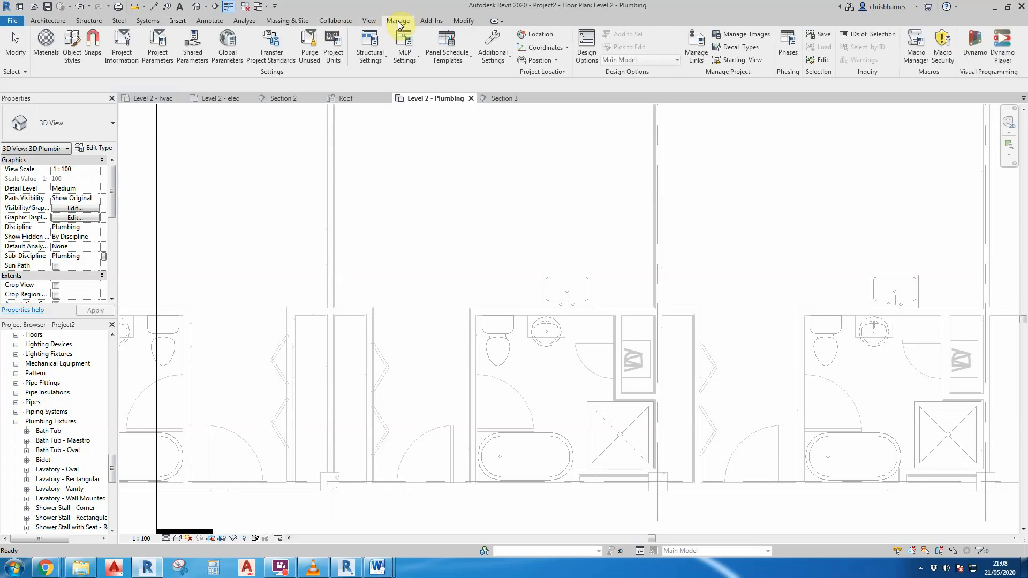
left_click(696, 54)
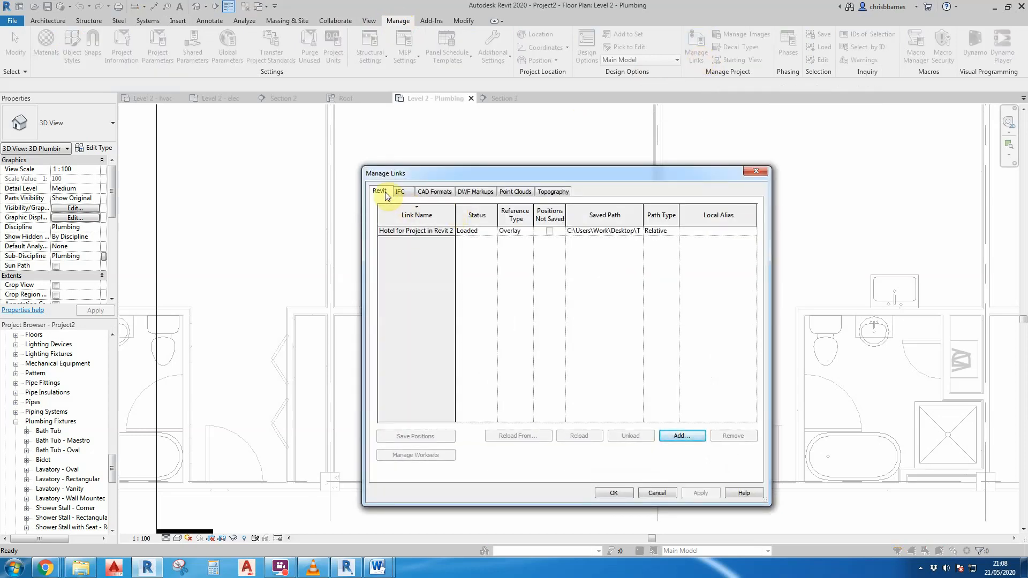
left_click_drag(455, 214, 500, 214)
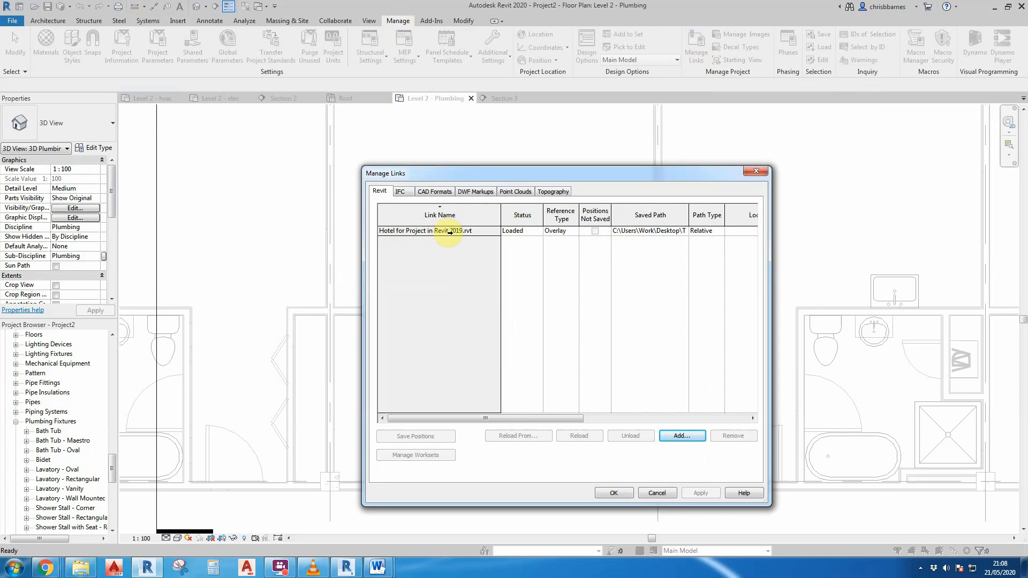
left_click(656, 492)
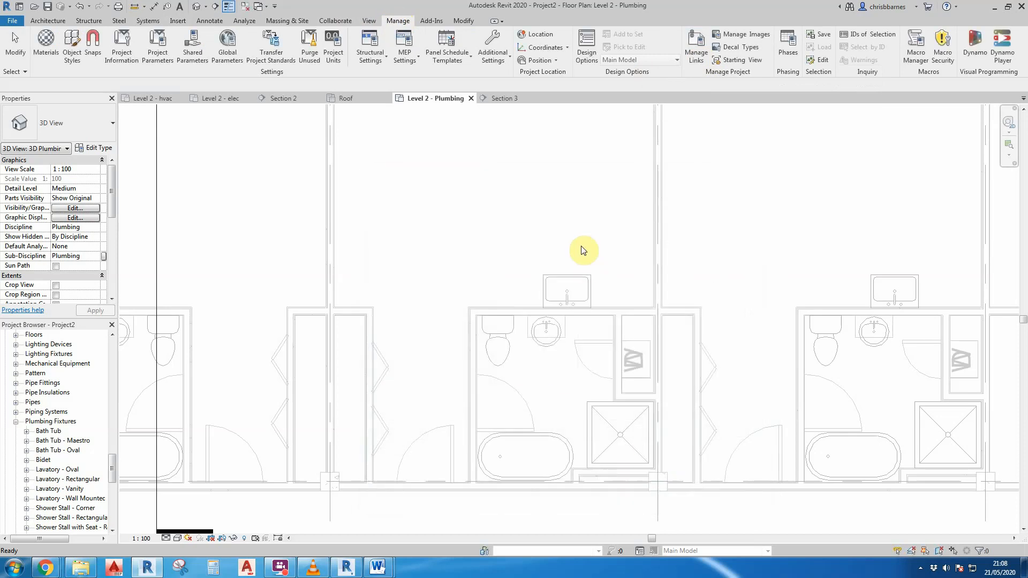
In the coordination settings for the linked Hotel for Project in Revit 2019.rvt, set the Plumbing Fixtures mapping behavior to Specify type mapping.
left_click(336, 21)
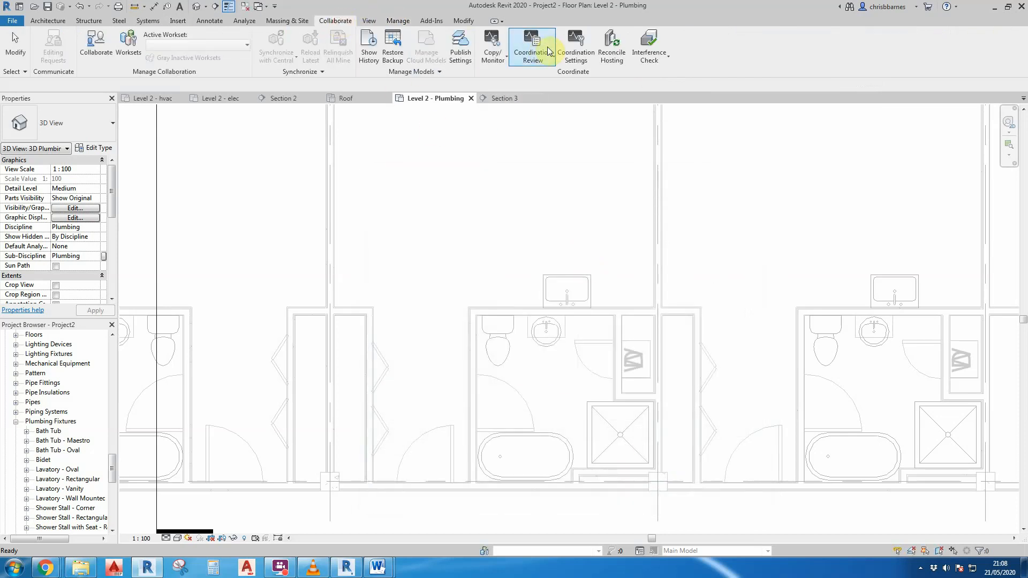
left_click(576, 47)
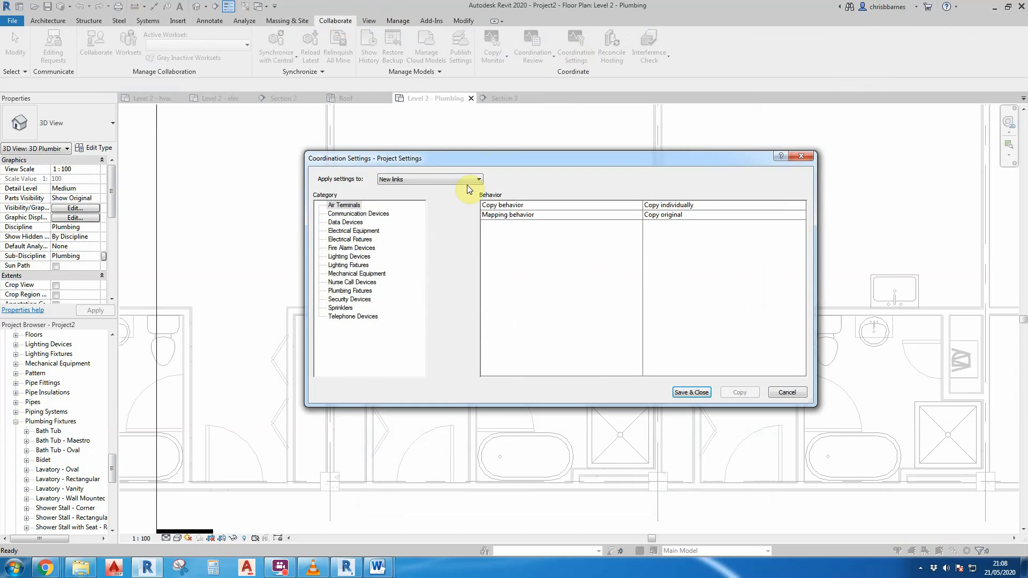
left_click(477, 180)
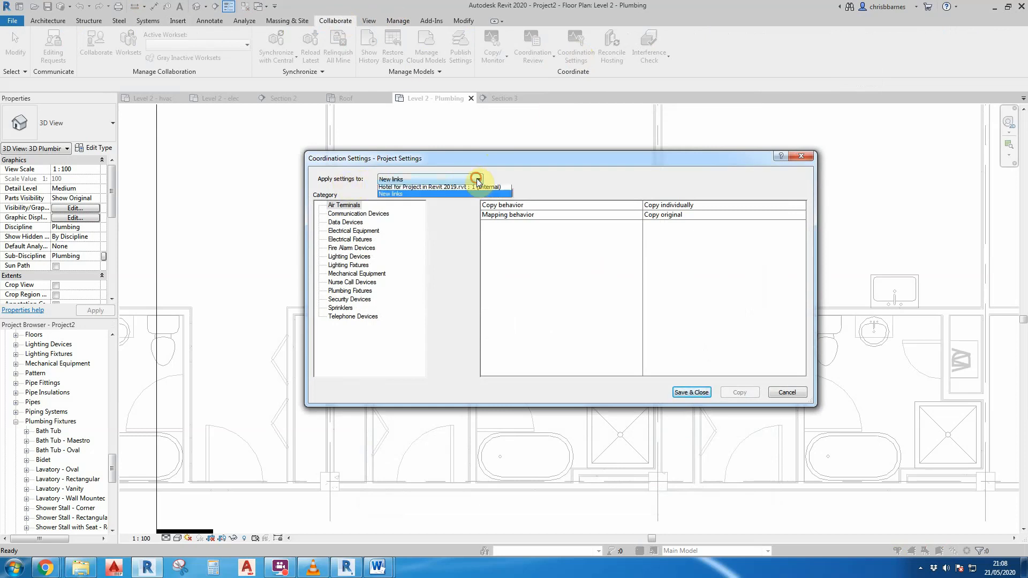
left_click(431, 190)
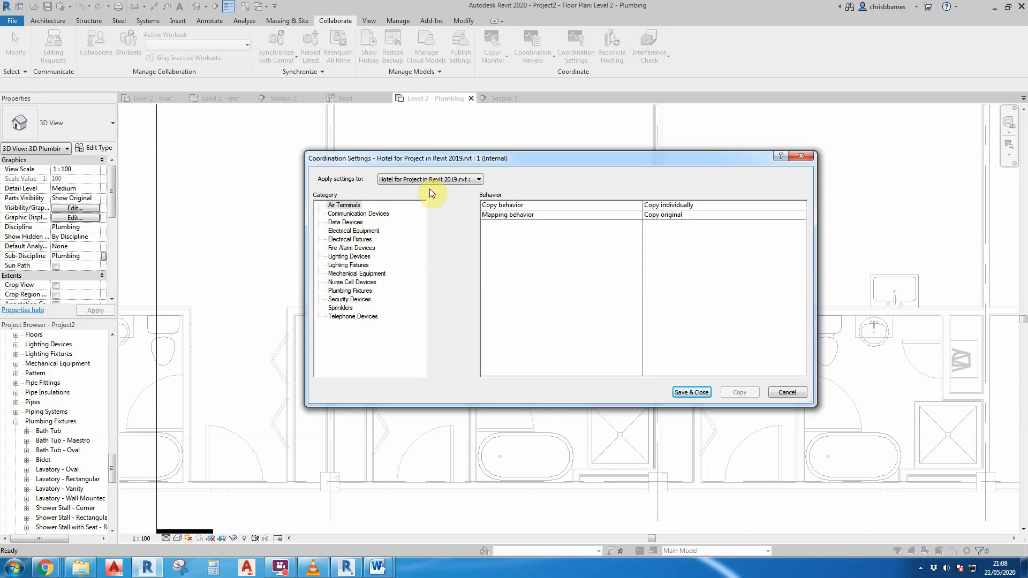
left_click(353, 292)
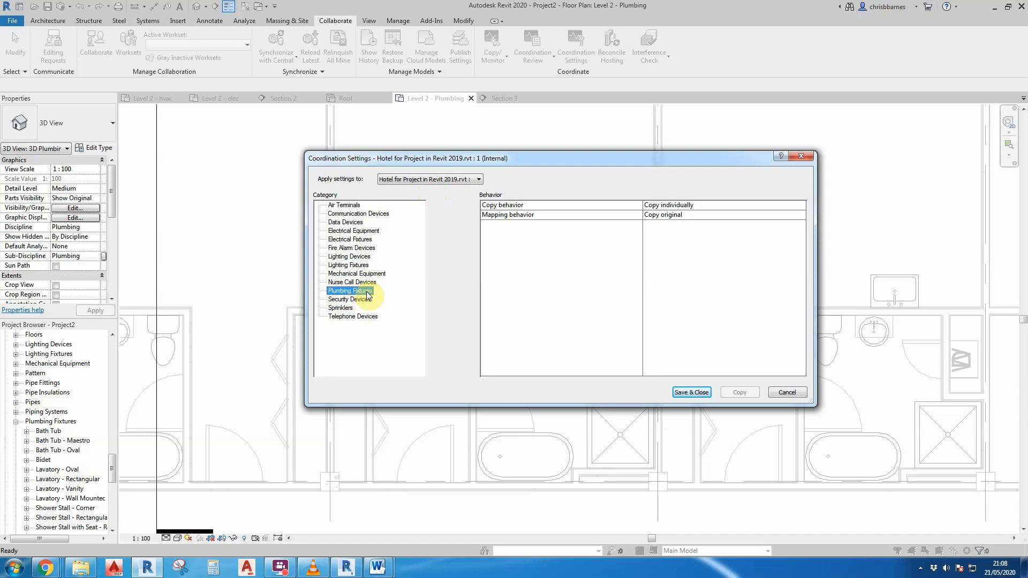
left_click(781, 216)
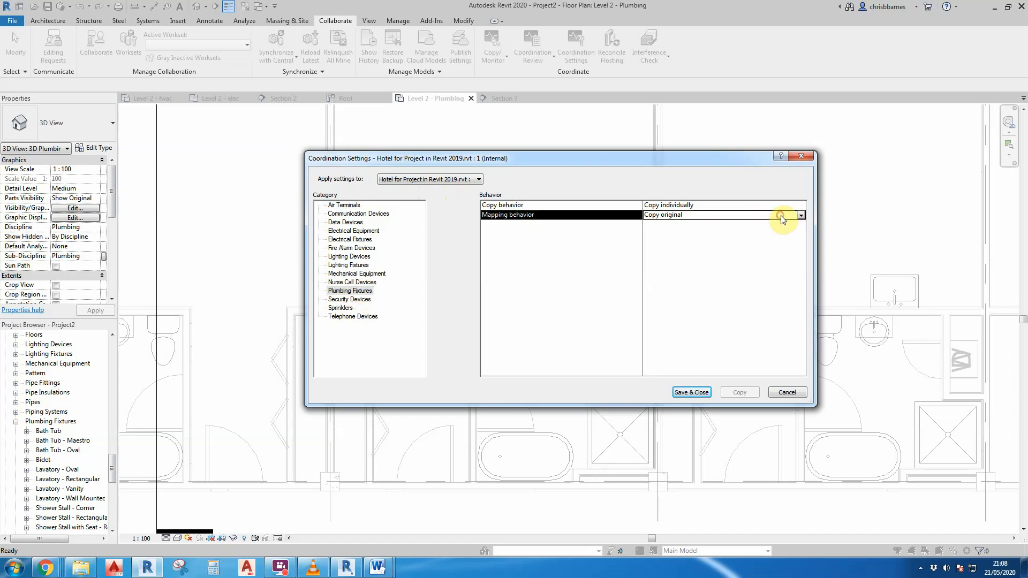
left_click(800, 215)
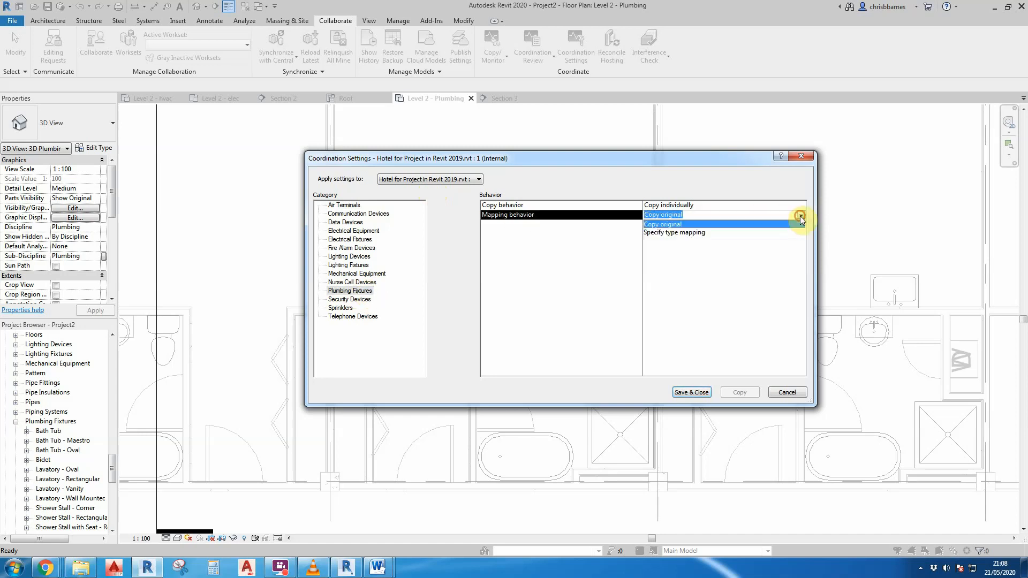
left_click(692, 233)
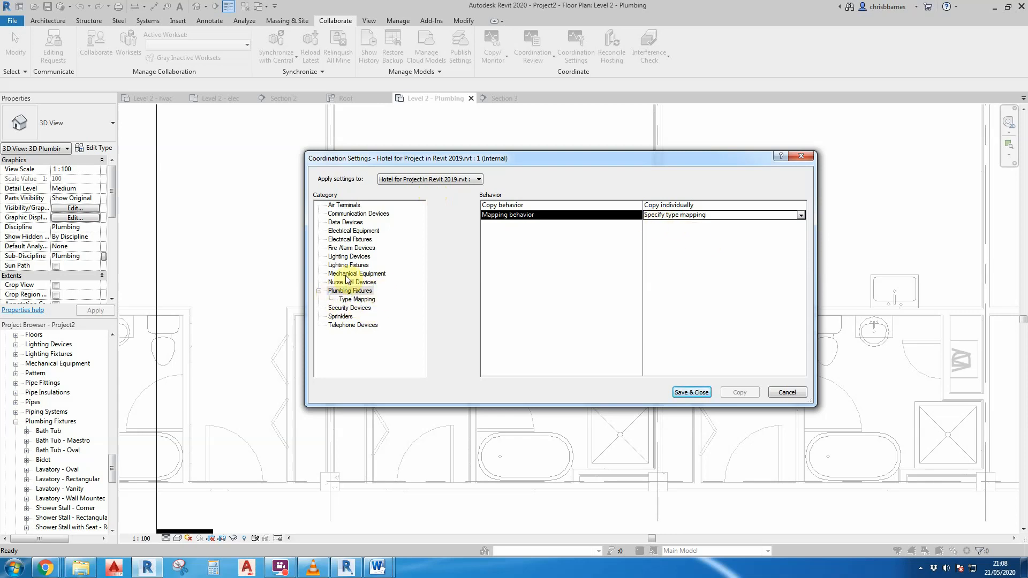
In the Plumbing Fixtures type mapping, map the linked Shower Stall-2D to Shower Stall - Corner : 865 mmx815 mm - Private.
left_click(364, 300)
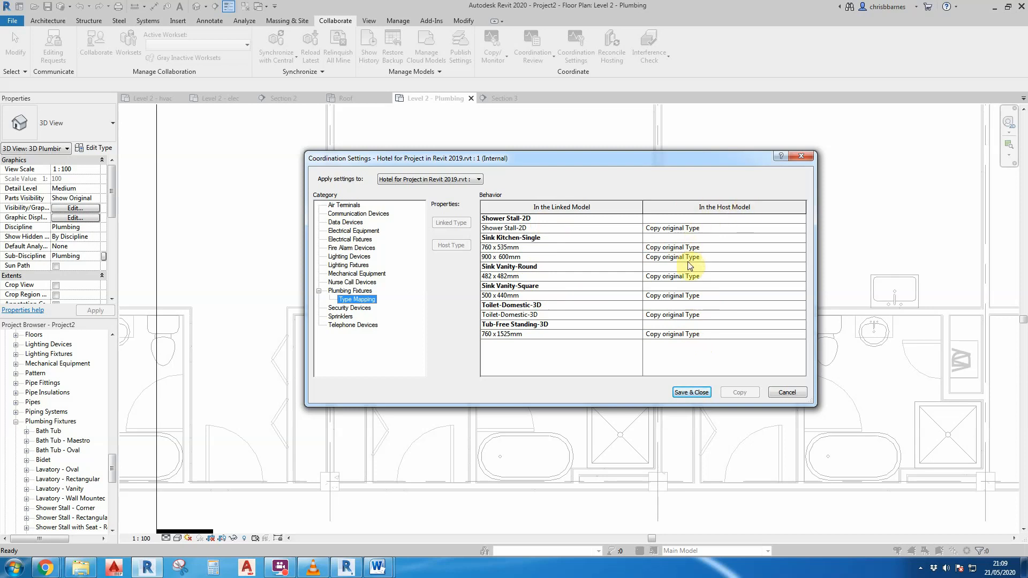
left_click(750, 228)
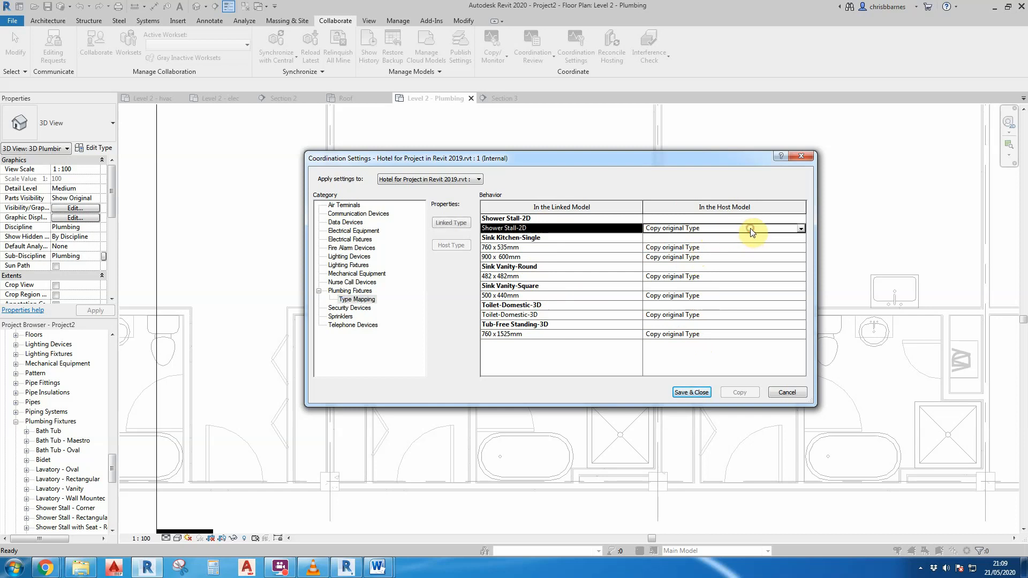
left_click(802, 229)
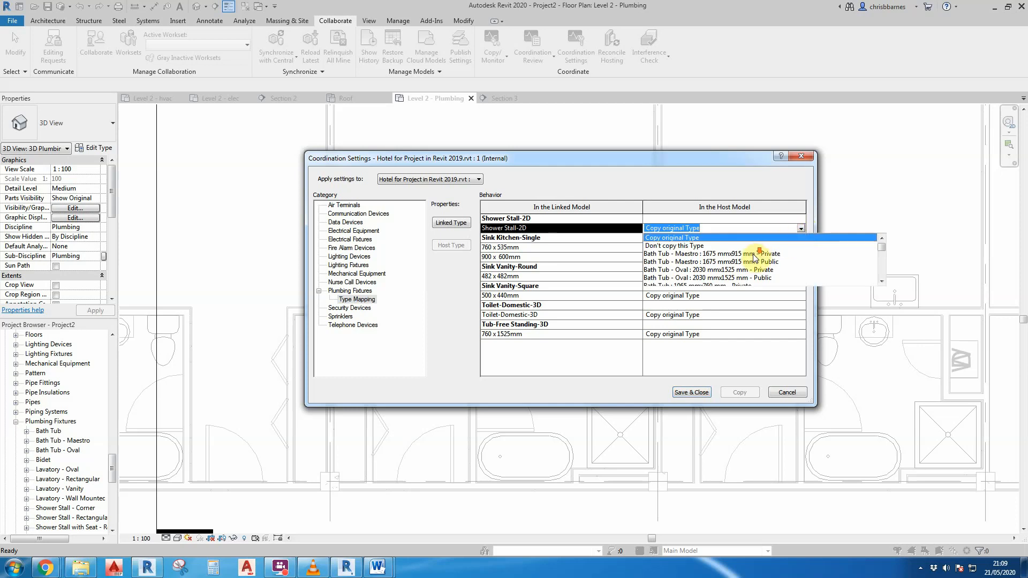
scroll(754, 259, "down", 2)
scroll(754, 259, "down", 5)
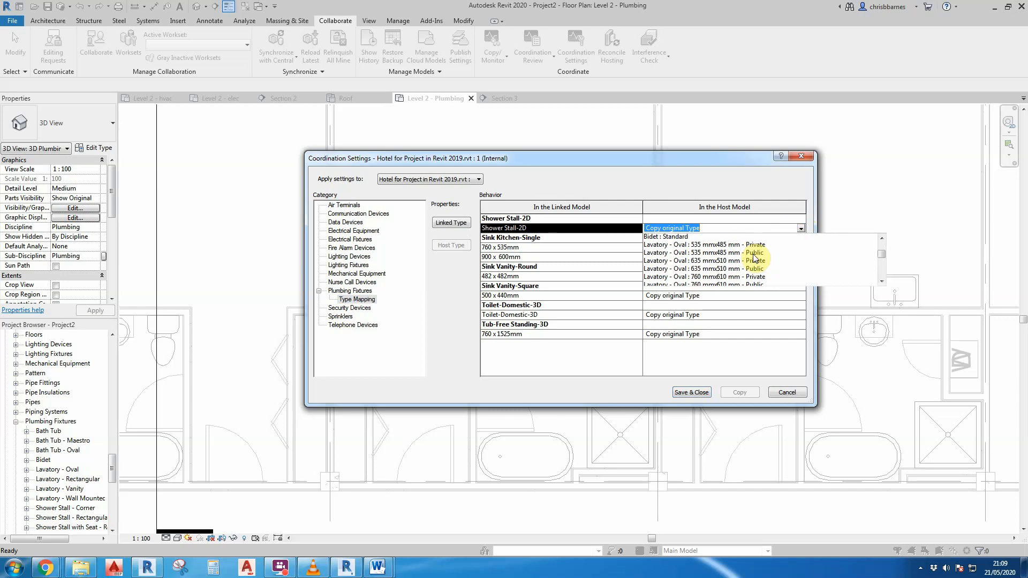
scroll(755, 259, "down", 6)
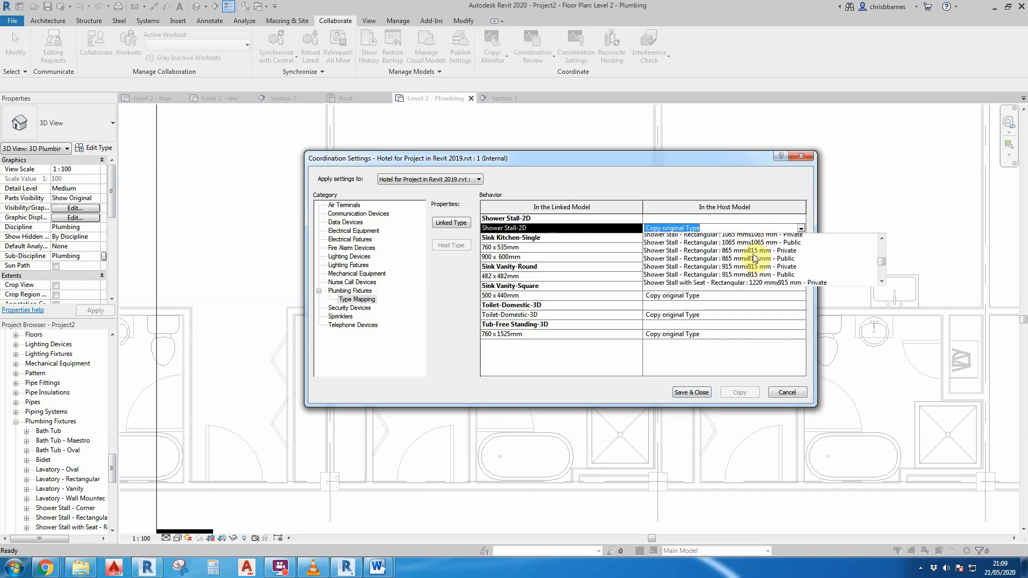
scroll(754, 259, "up", 1)
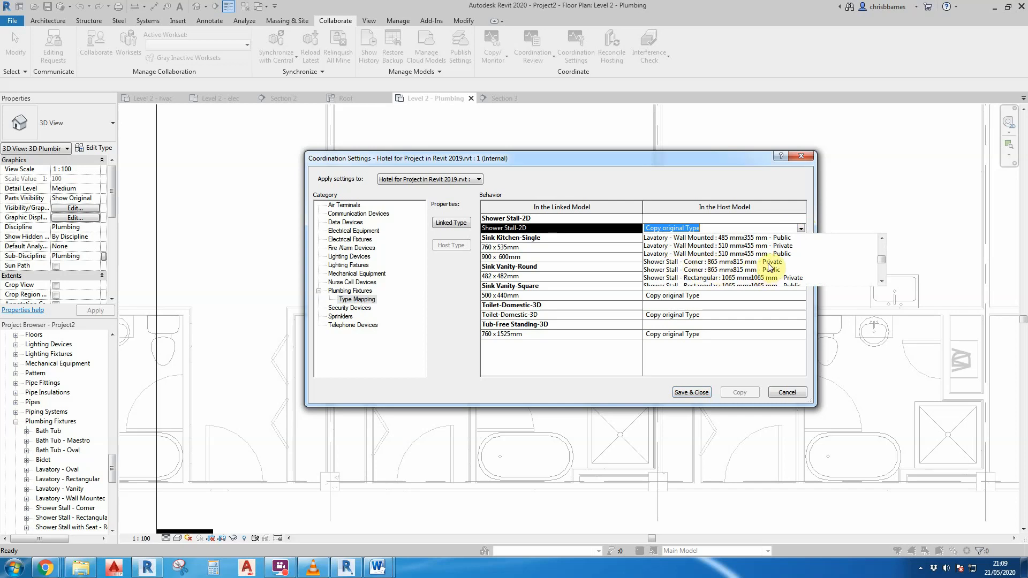
left_click(740, 262)
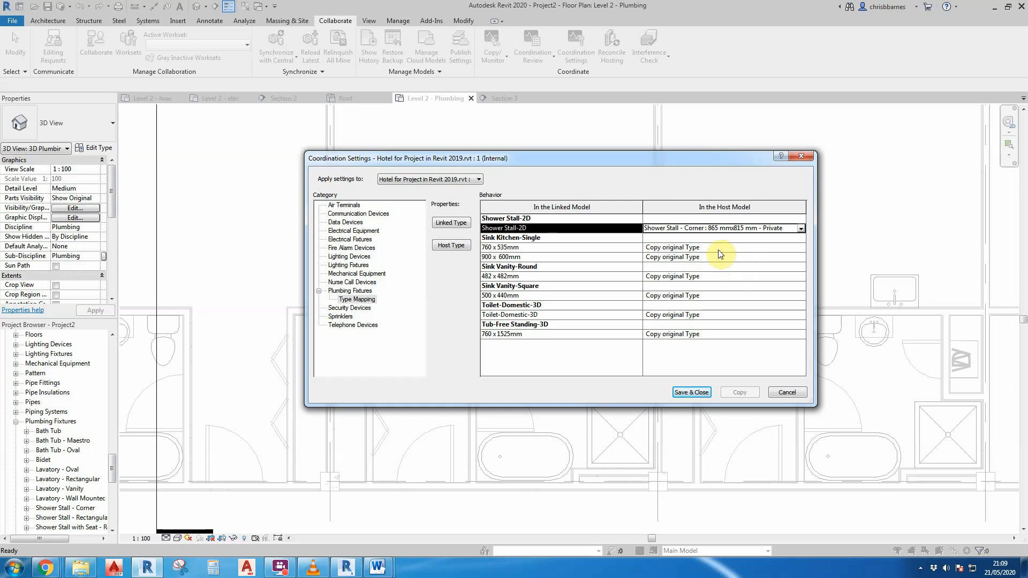
Map the linked Sink Kitchen-Single 760 x 535mm type to Sink - Service : 560 mmx485 mm - Office.
left_click(717, 248)
left_click(801, 247)
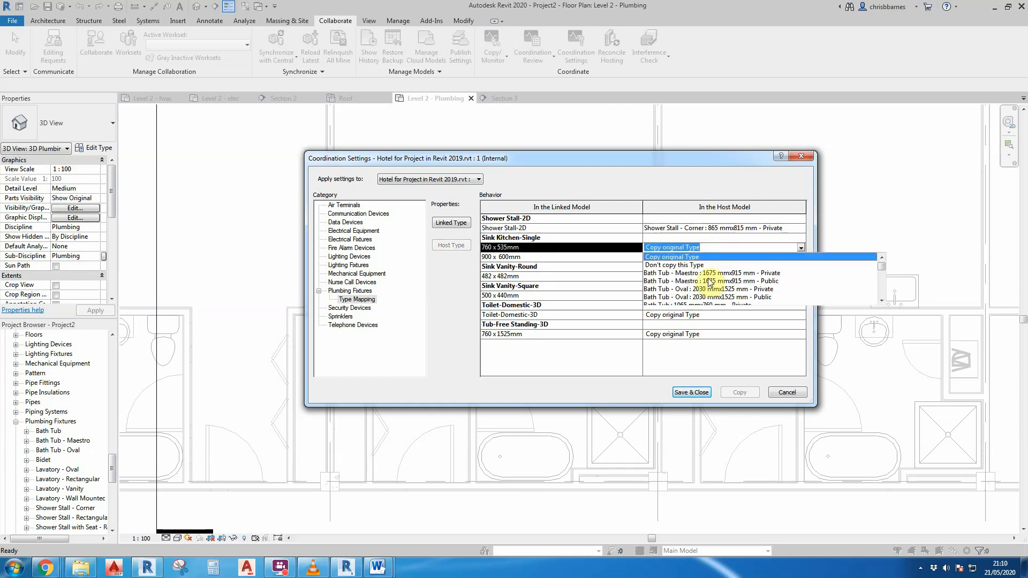
scroll(709, 282, "down", 8)
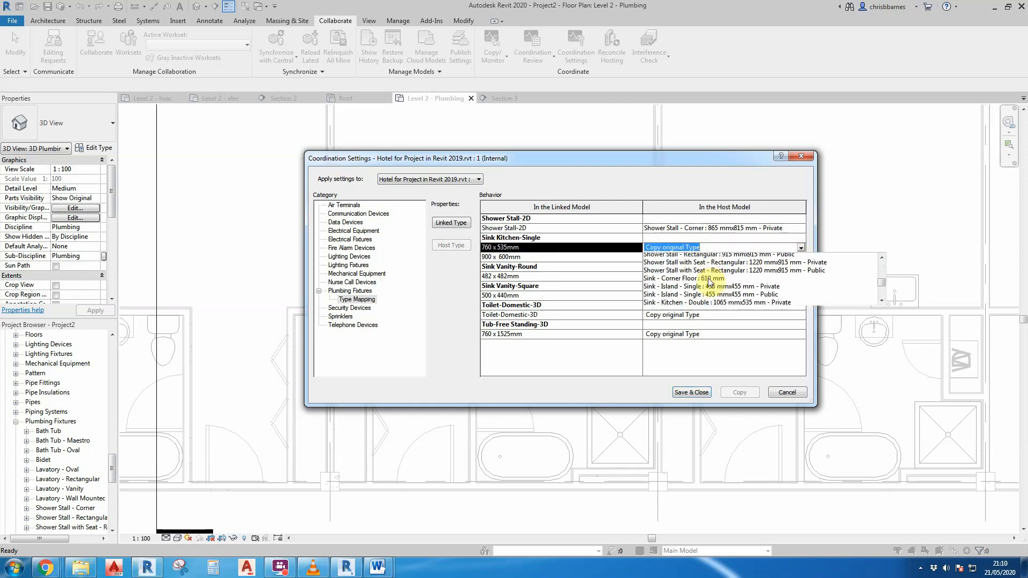
scroll(709, 282, "down", 5)
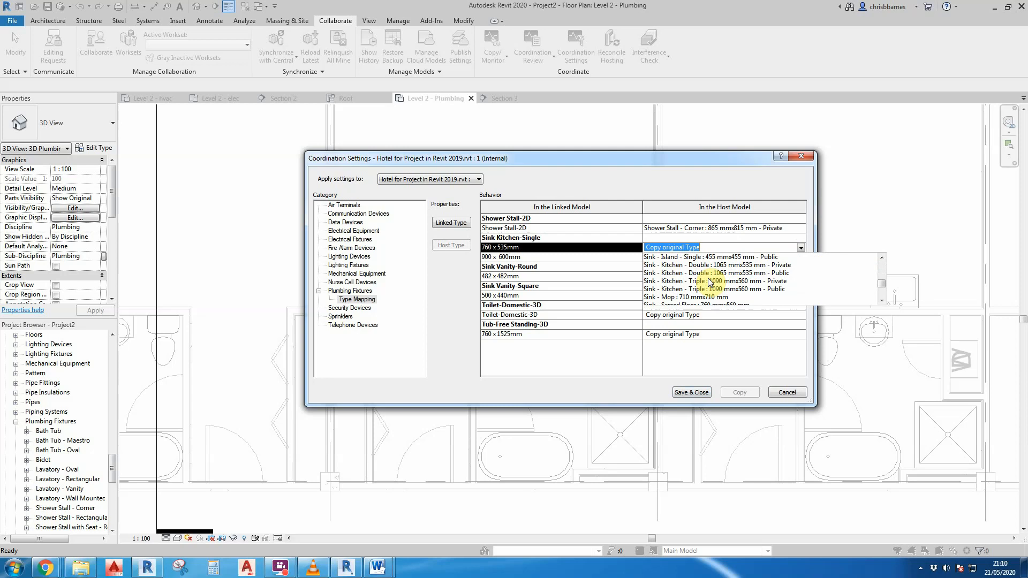
scroll(709, 282, "down", 2)
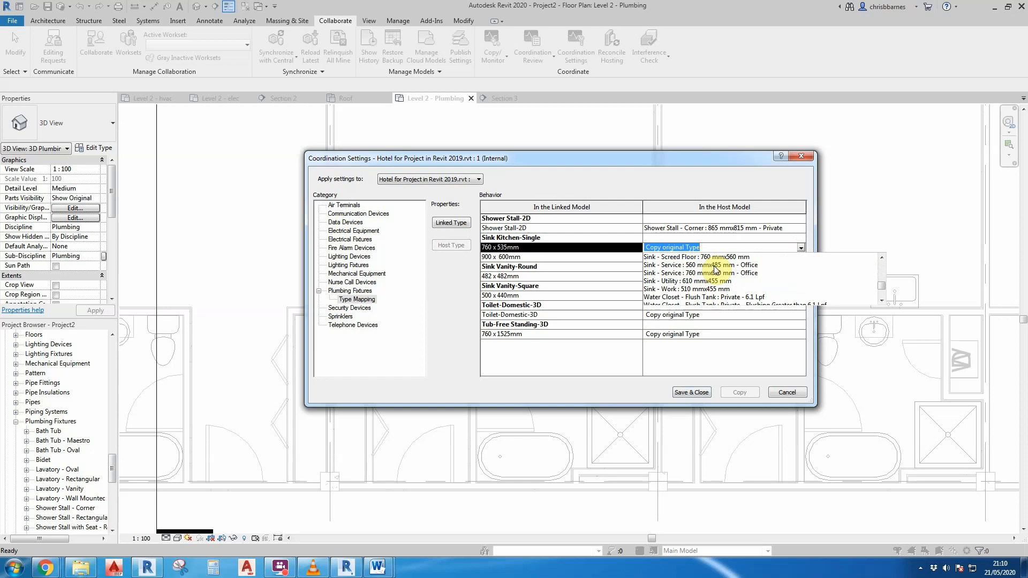
left_click(714, 266)
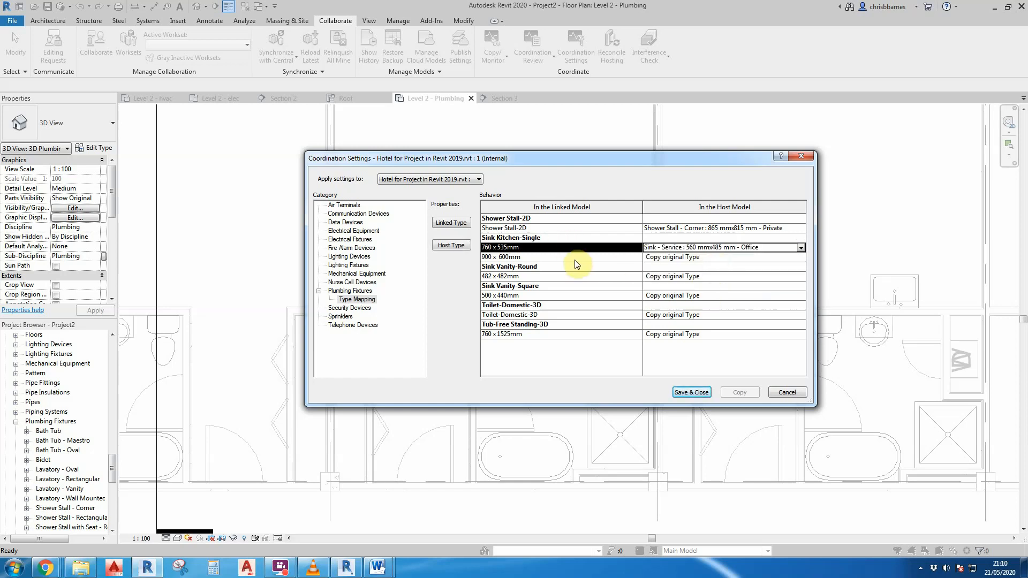
Map the linked Sink Kitchen-Single 900 x 600mm type to Sink - Service : 760 mmx610 mm - Office.
left_click(718, 257)
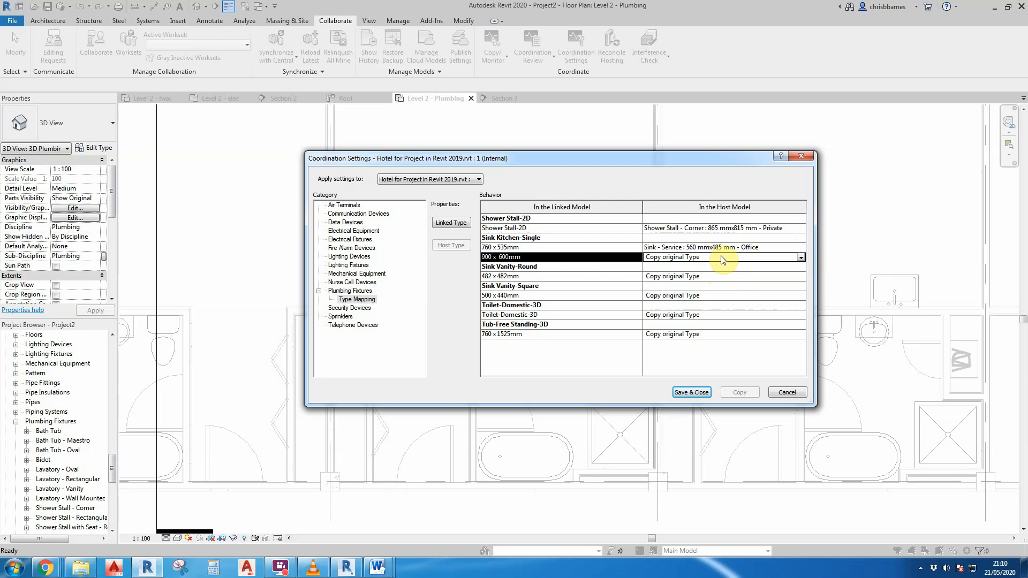
left_click(801, 257)
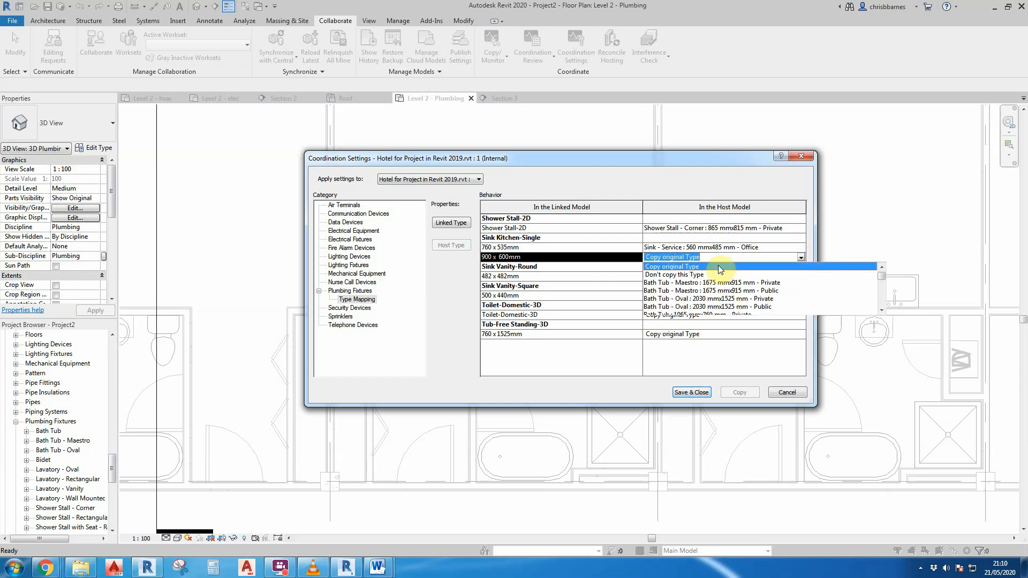
scroll(706, 292, "down", 3)
scroll(706, 292, "down", 5)
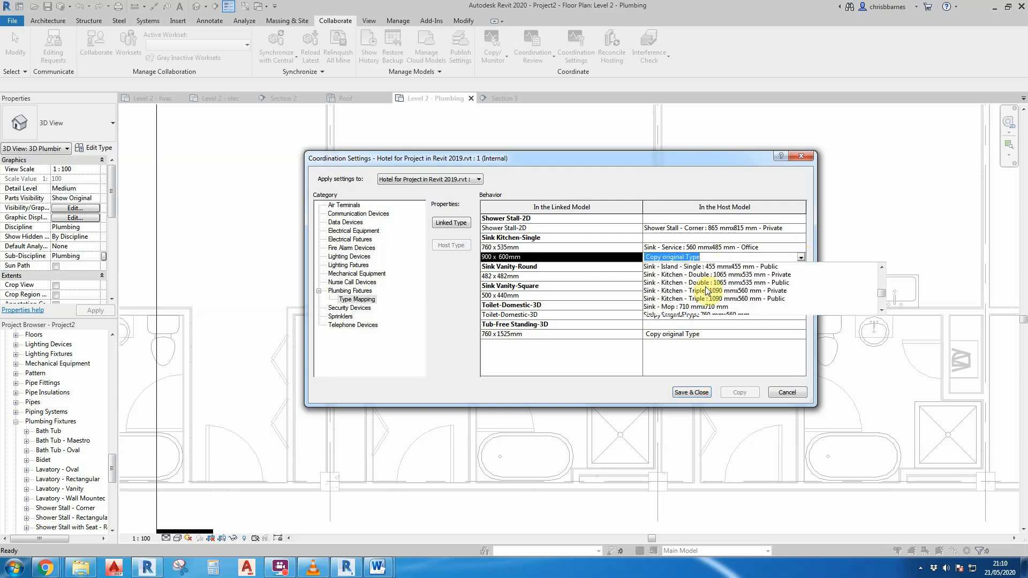
scroll(706, 291, "down", 3)
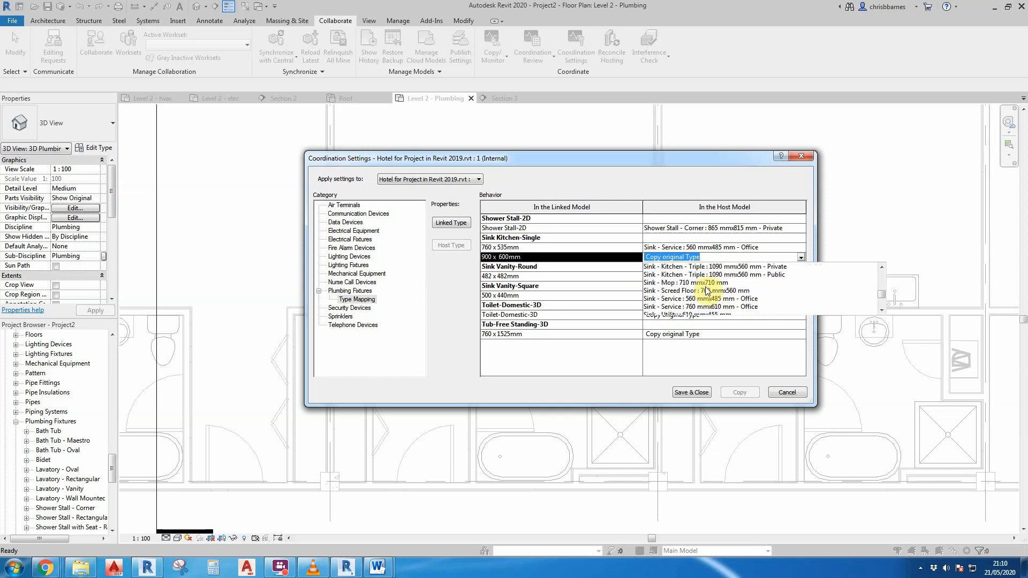
scroll(706, 291, "down", 1)
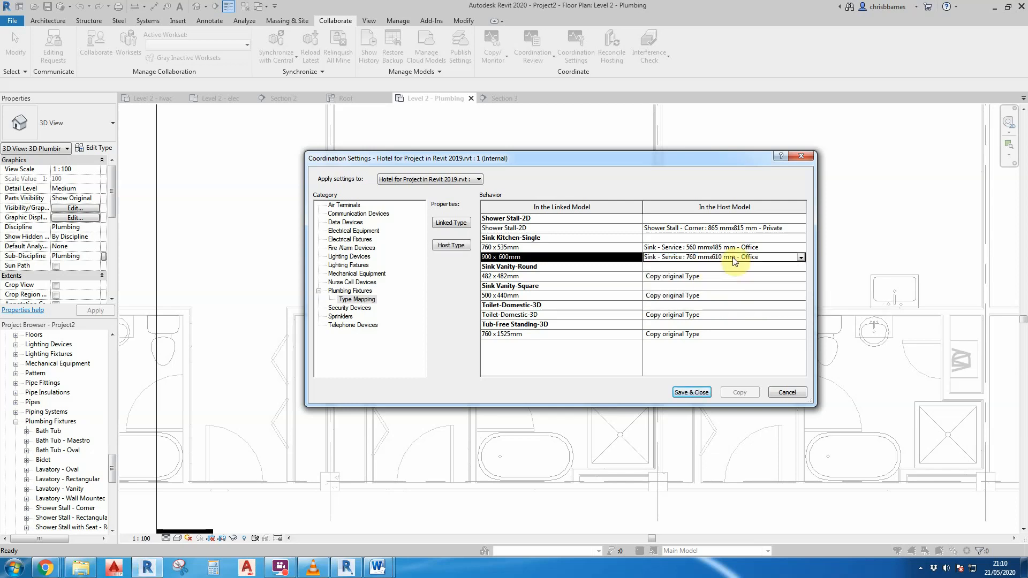
Map the linked Sink Vanity-Round 482 x 482mm type to Lavatory - Vanity : 760 mmx455 mm - Private.
left_click(737, 279)
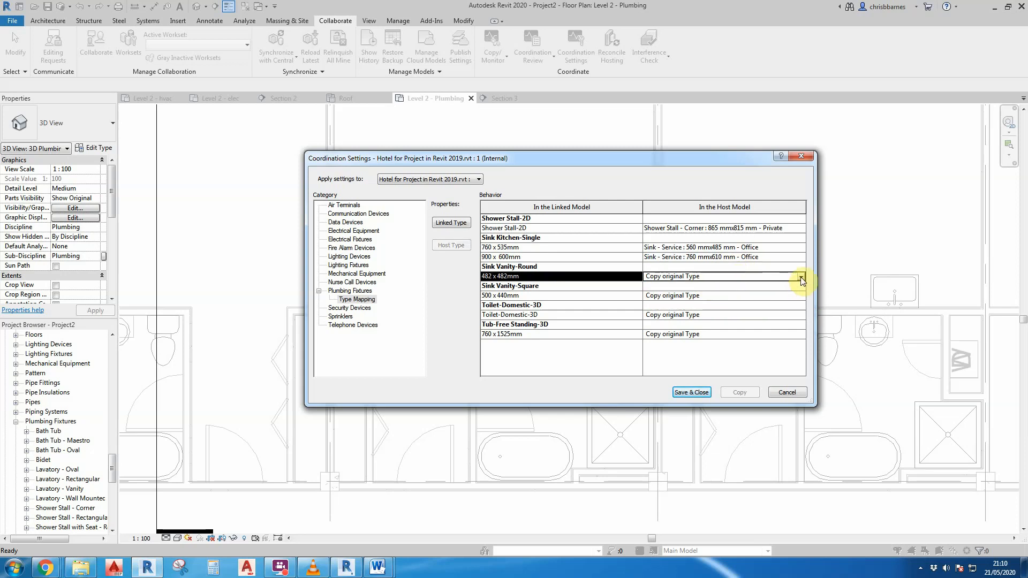
left_click(801, 278)
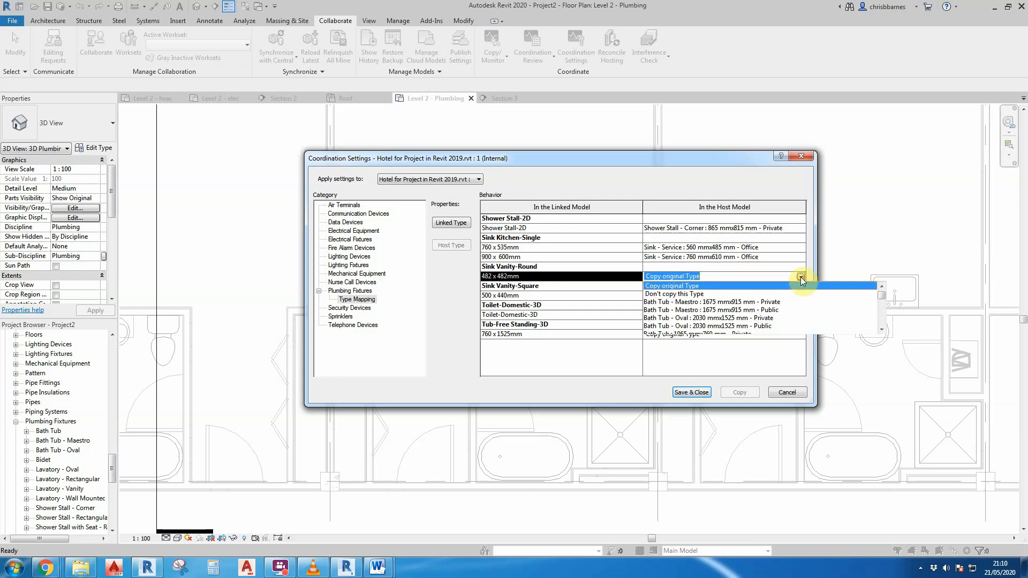
scroll(713, 303, "down", 5)
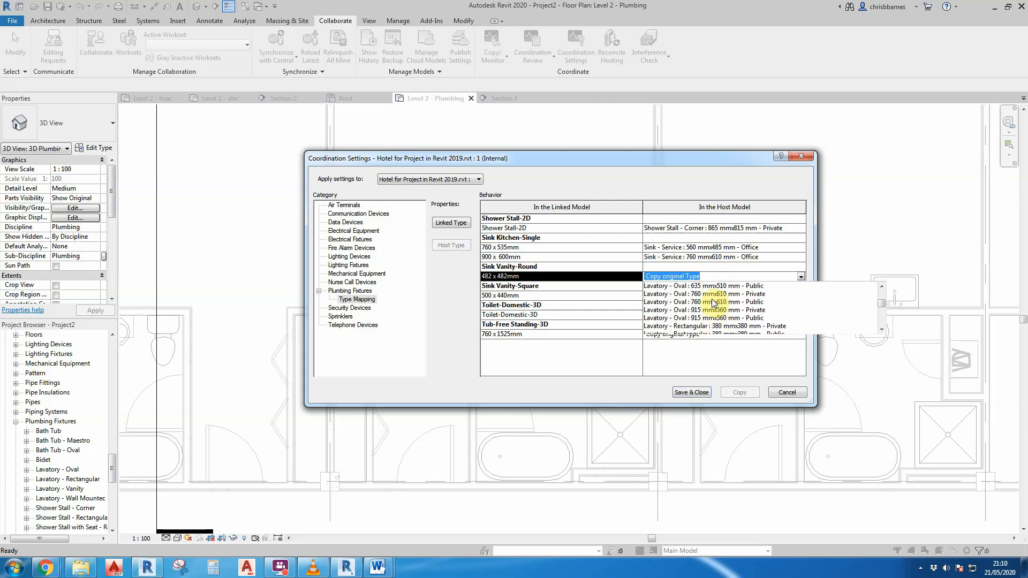
scroll(713, 303, "down", 5)
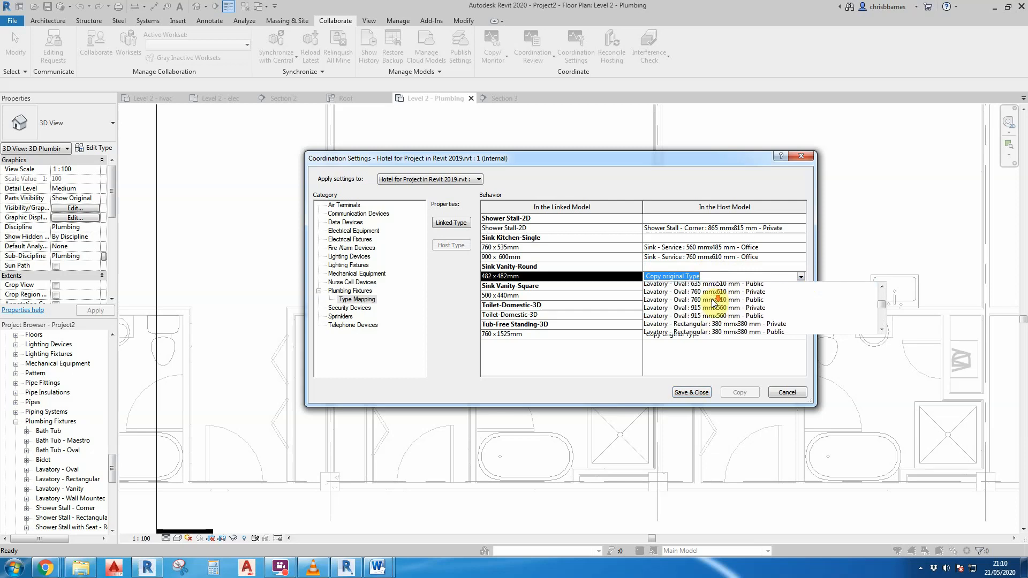
scroll(715, 304, "up", 1)
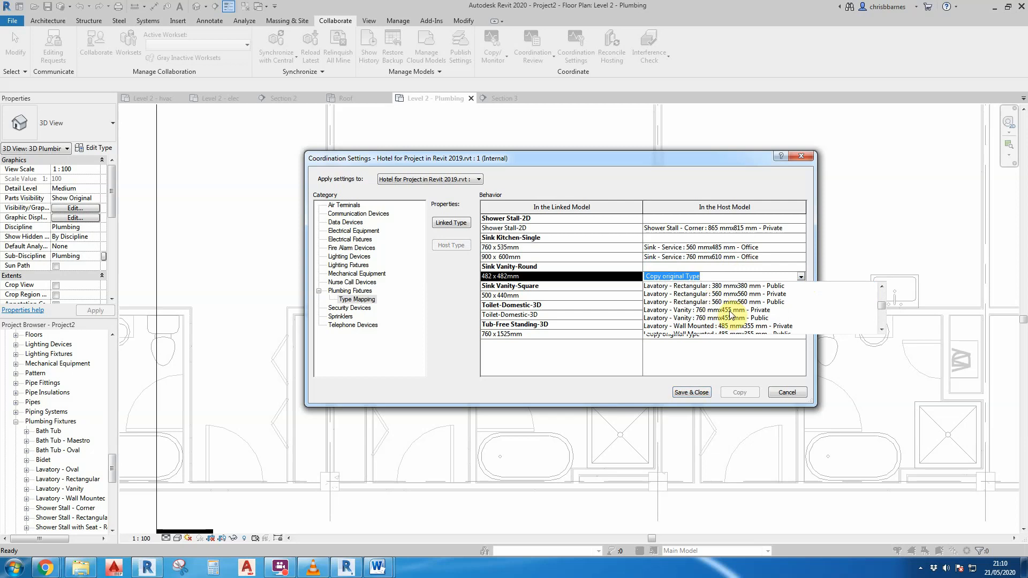
left_click(729, 310)
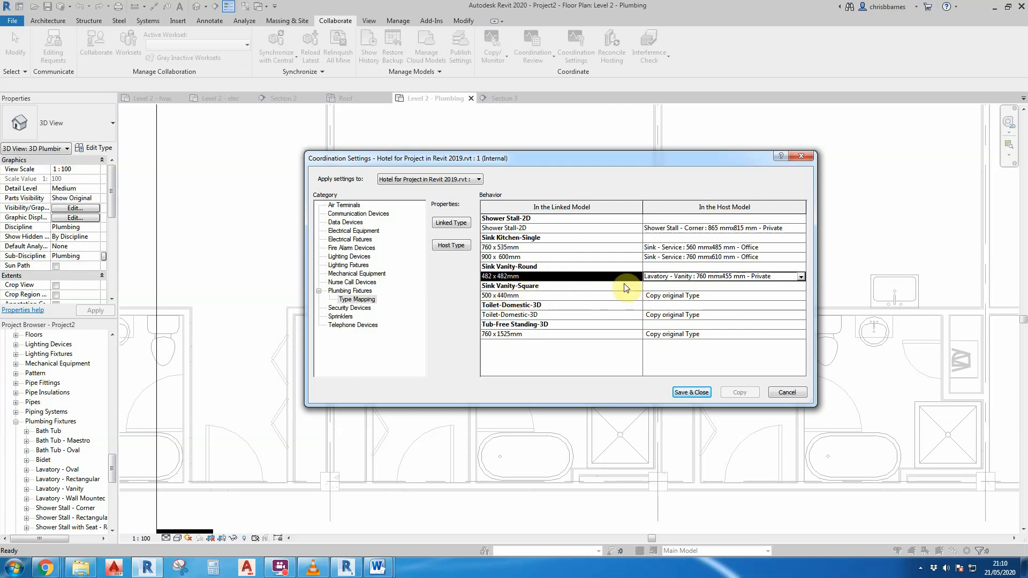
Map the linked Sink Vanity-Square 500 x 440mm type to Lavatory - Vanity : 760 mmx455 mm - Private.
left_click(725, 296)
left_click(800, 296)
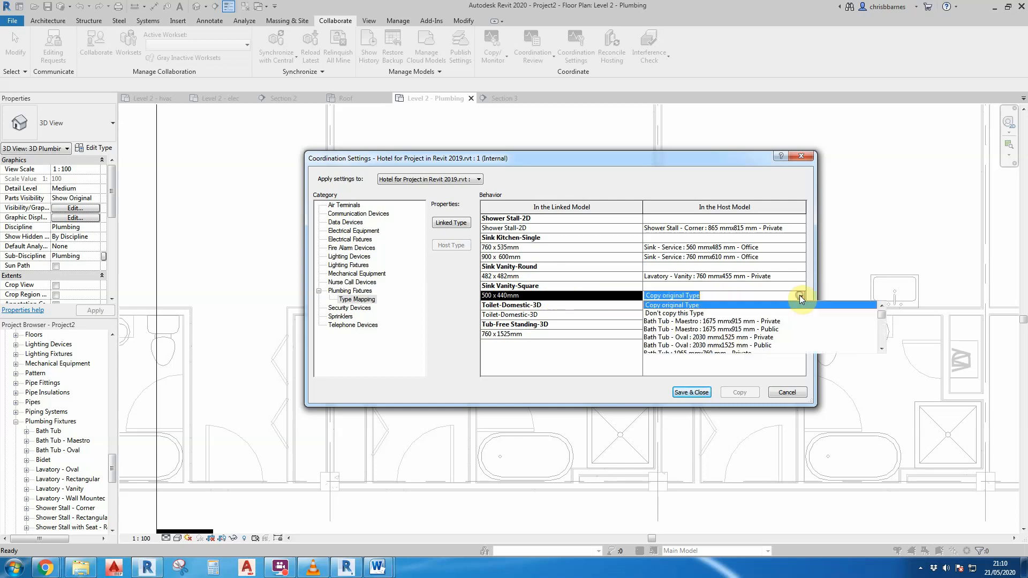
scroll(732, 326, "down", 5)
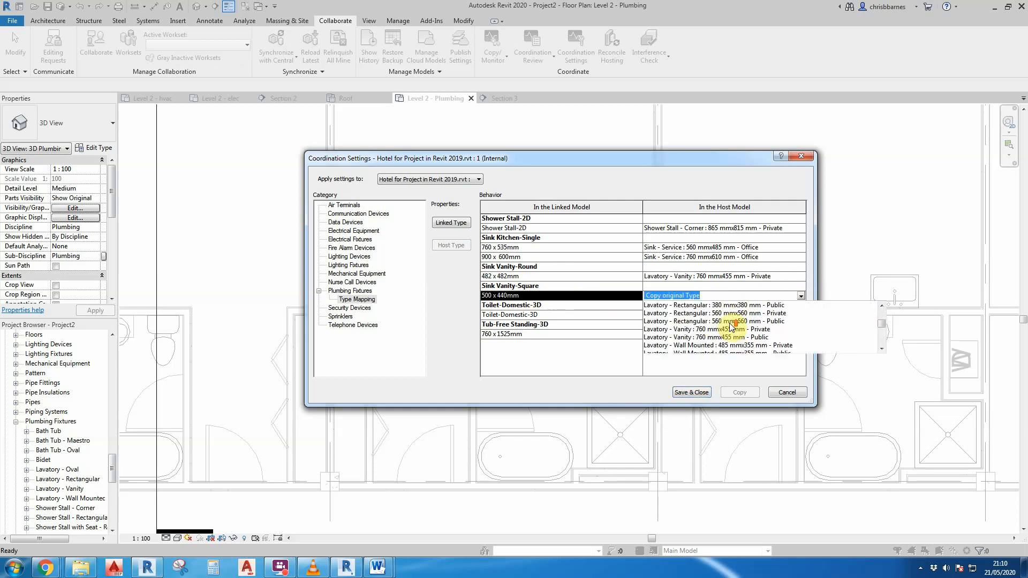
left_click(726, 328)
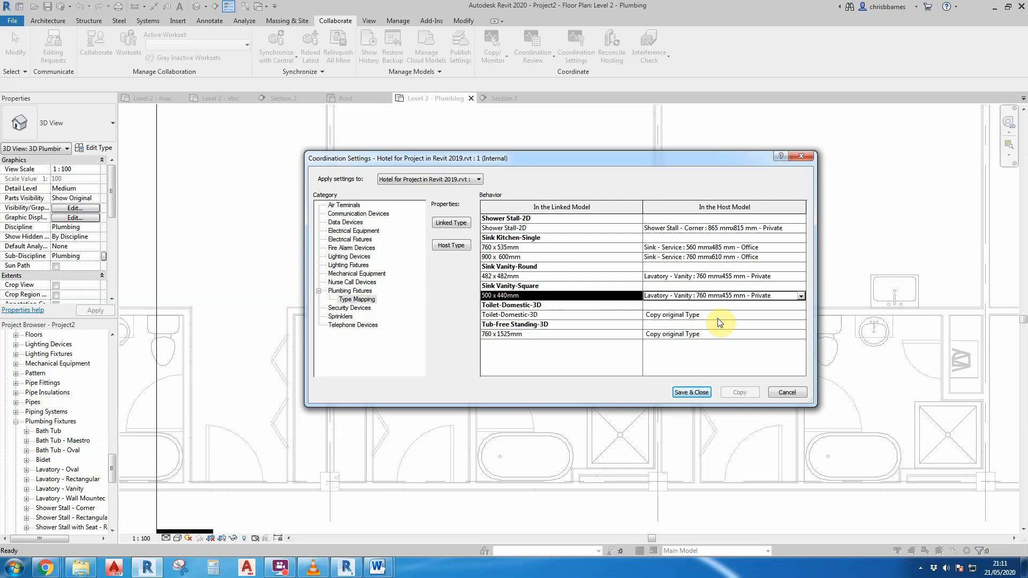
Map the linked Toilet-Domestic-3D type to Water Closet - Flush Tank : Private - 6.1 Lpf.
left_click(719, 316)
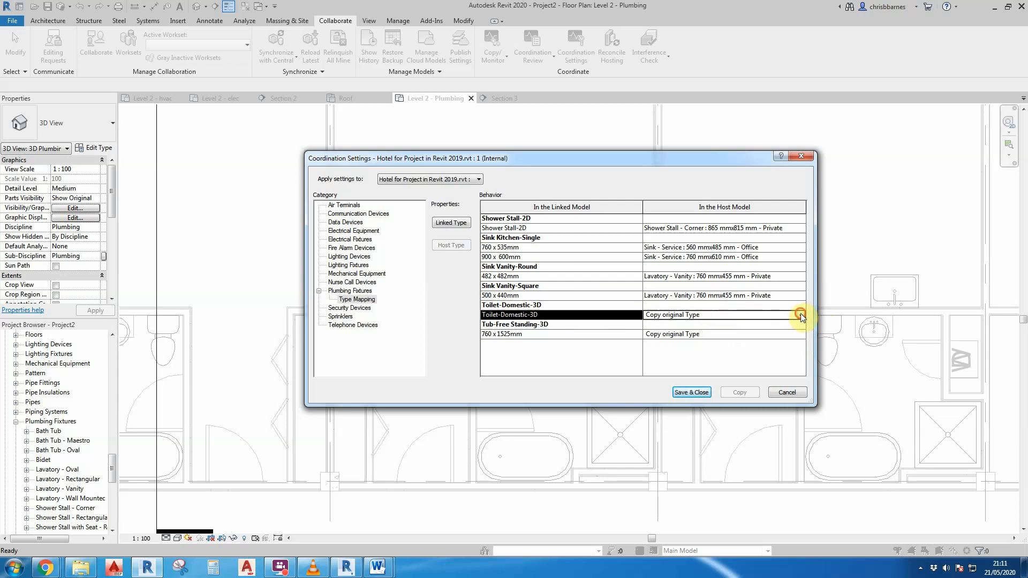
left_click(801, 314)
scroll(715, 348, "down", 8)
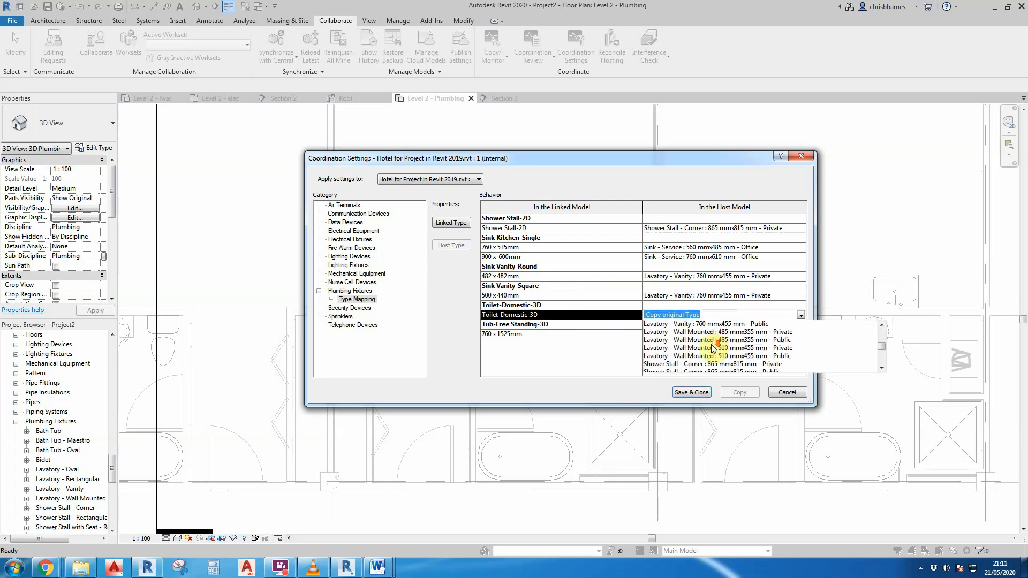
scroll(715, 348, "down", 6)
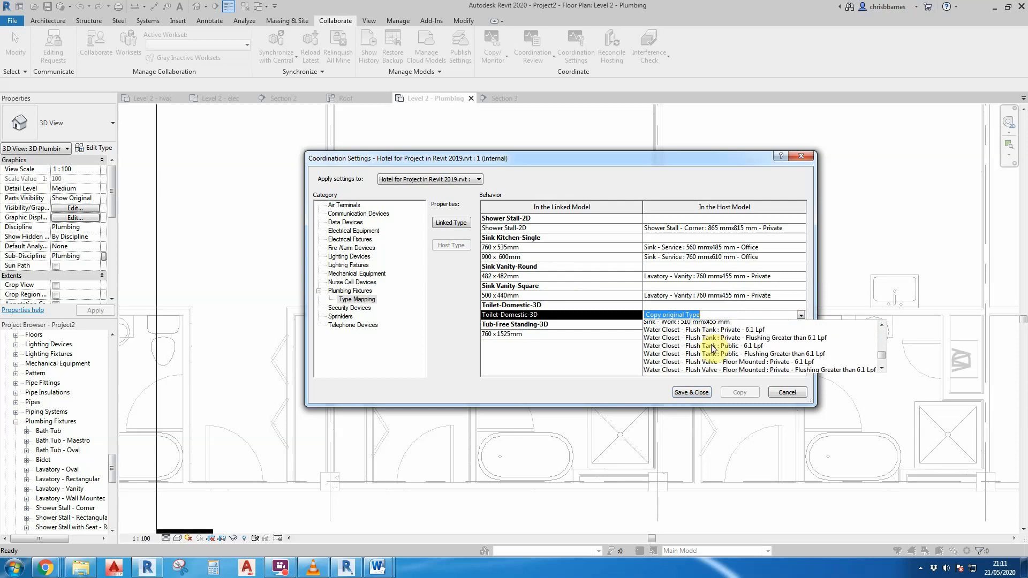
scroll(713, 348, "up", 1)
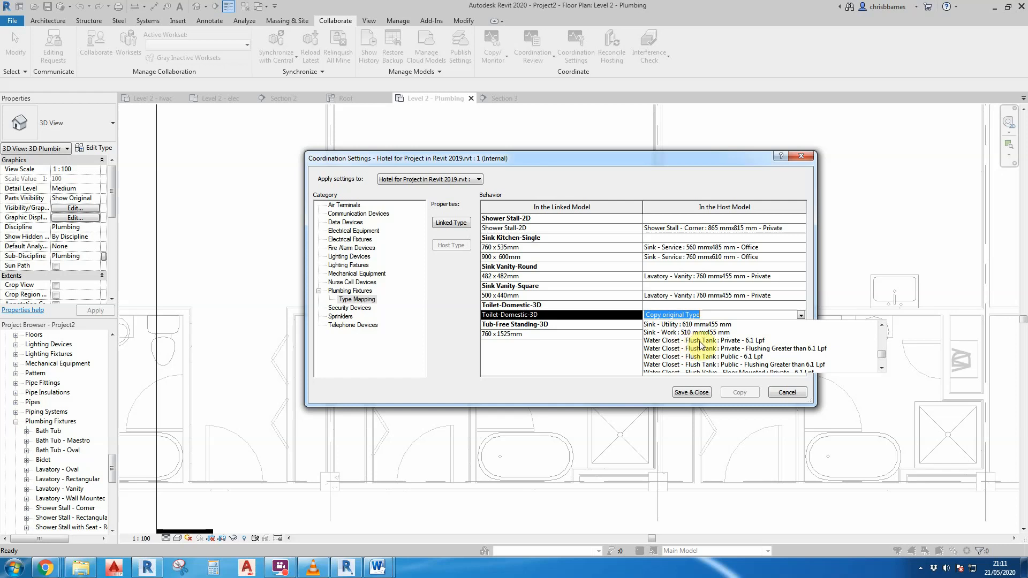
left_click(724, 342)
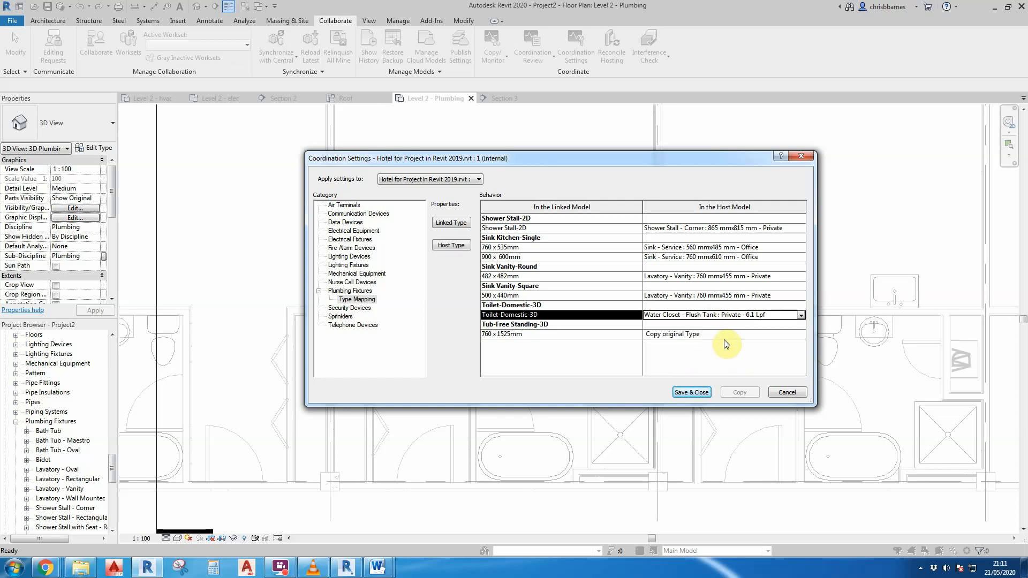
Map the linked Tub-Free Standing-3D 760 x 1525mm type to Bath Tub : 1525 mmx760 mm - Private and save the coordination settings.
left_click(726, 342)
left_click(801, 335)
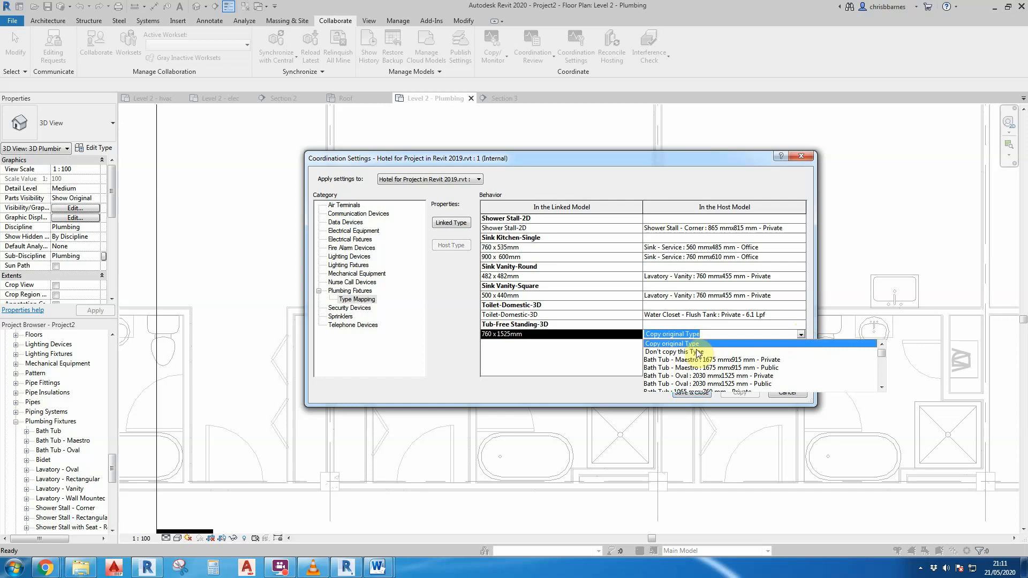
scroll(697, 353, "down", 2)
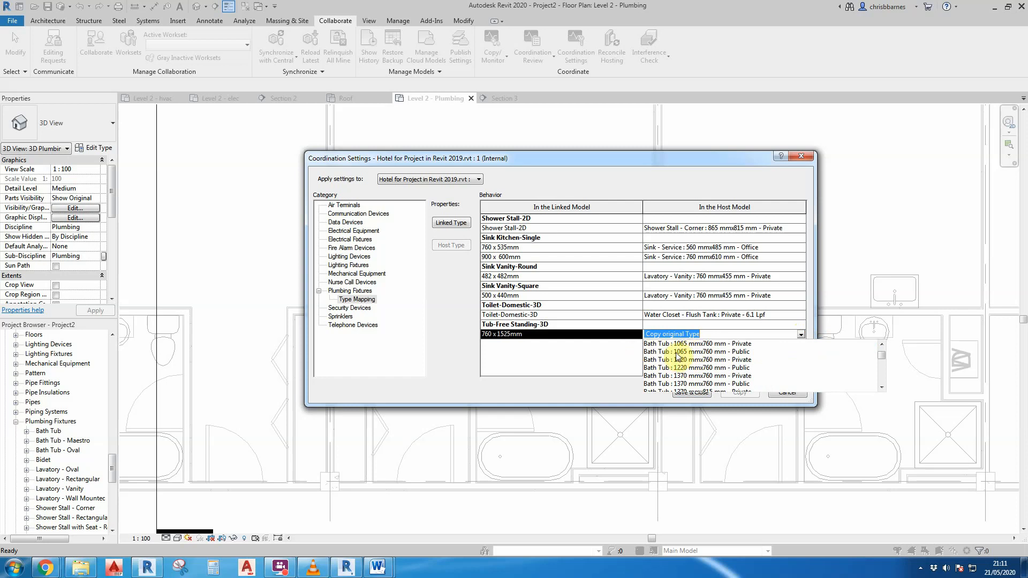
left_click(609, 345)
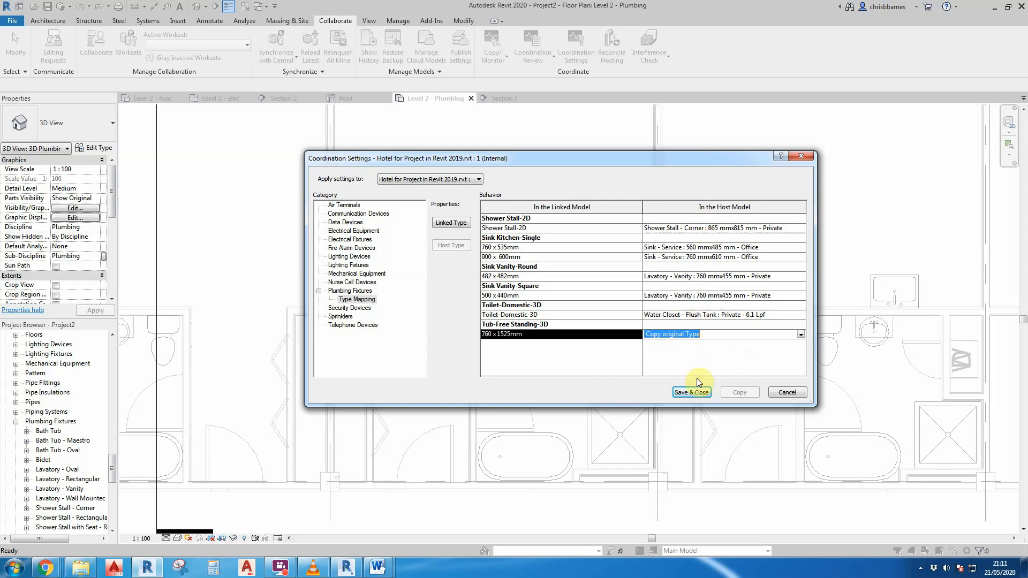
left_click(800, 334)
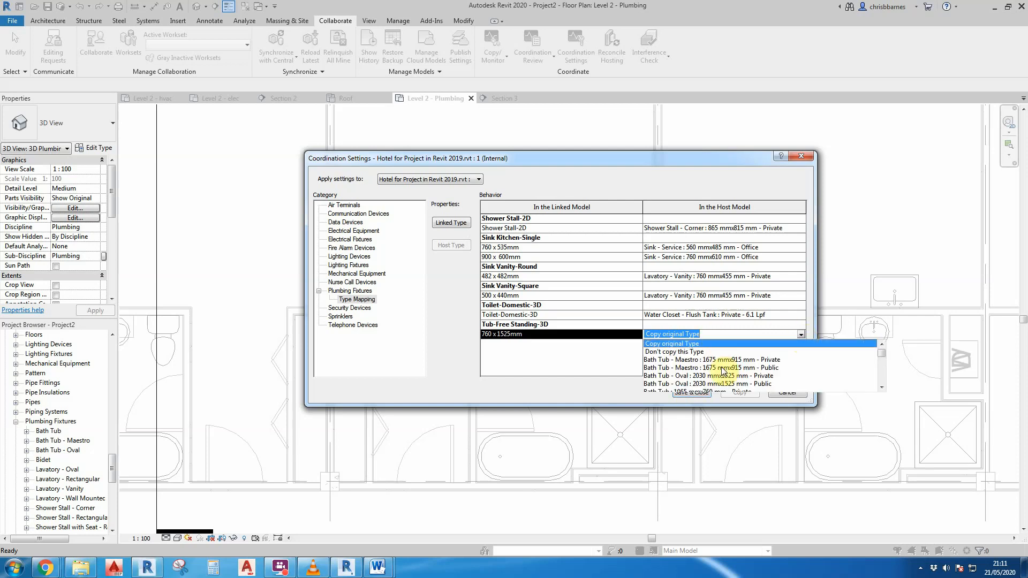
scroll(722, 370, "down", 4)
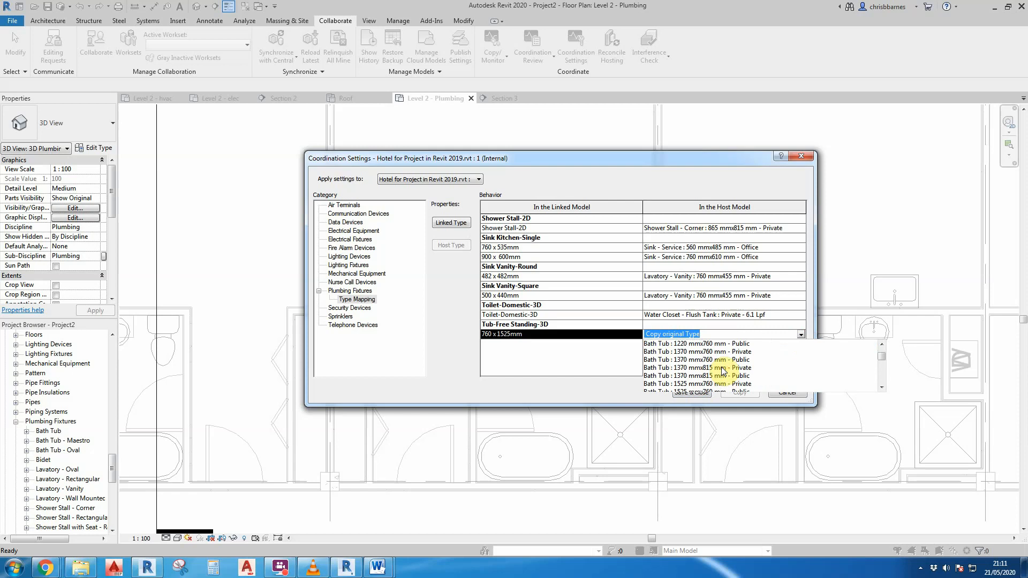
scroll(722, 370, "down", 1)
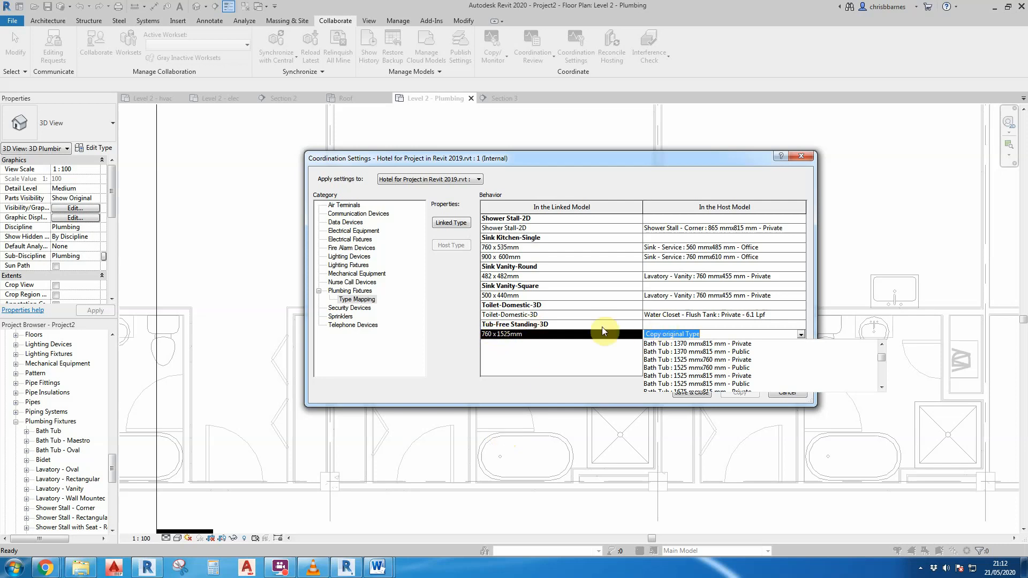
left_click(692, 360)
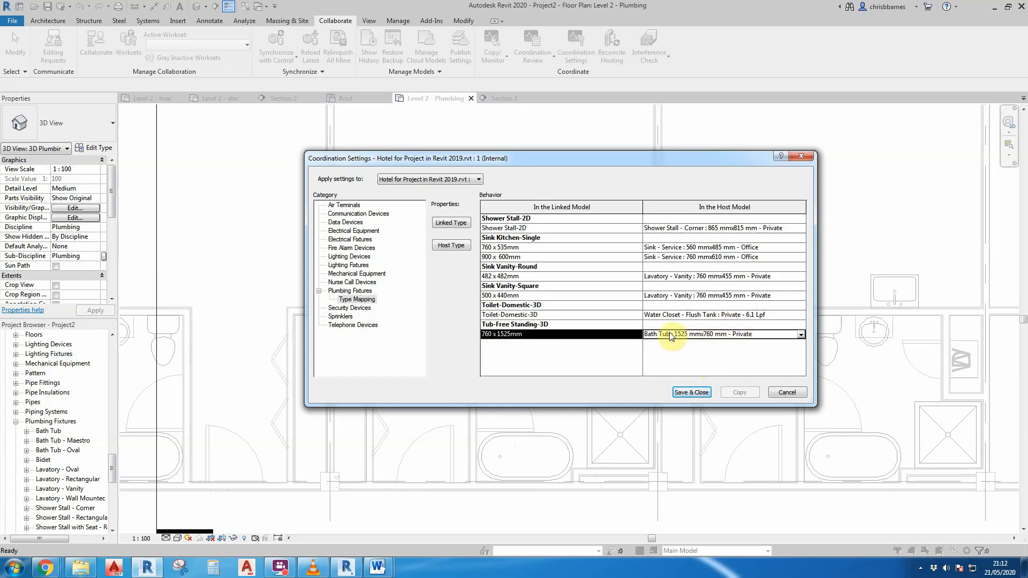
left_click(697, 394)
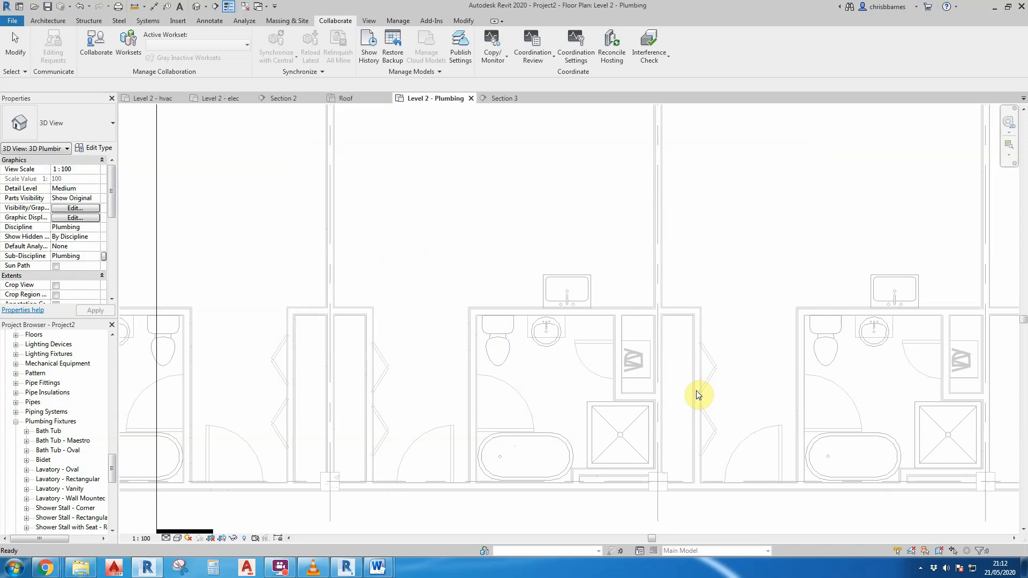
Start Copy/Monitor on the linked hotel model in the Level 2 - Plumbing floor plan.
left_click(488, 60)
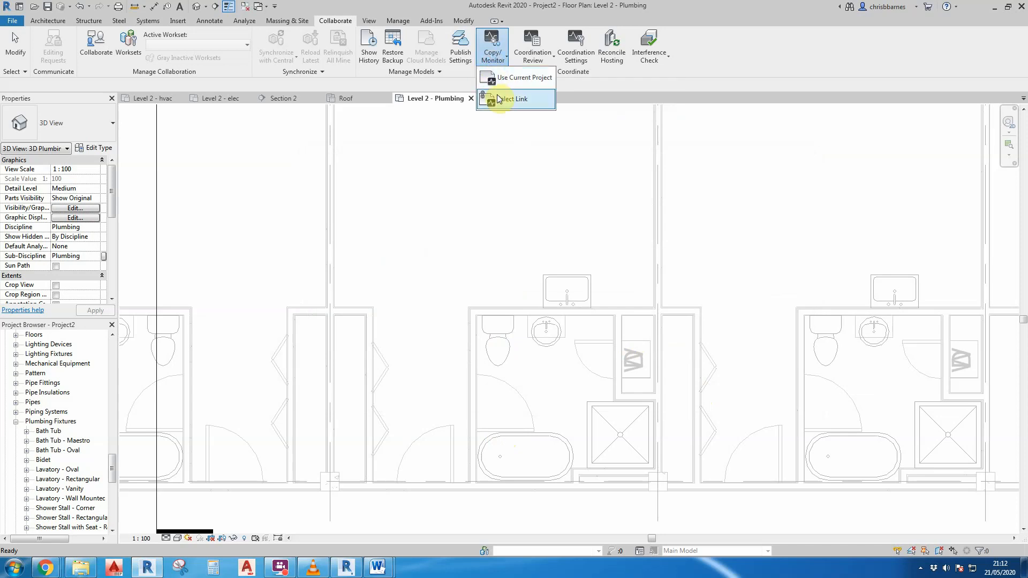
left_click(499, 99)
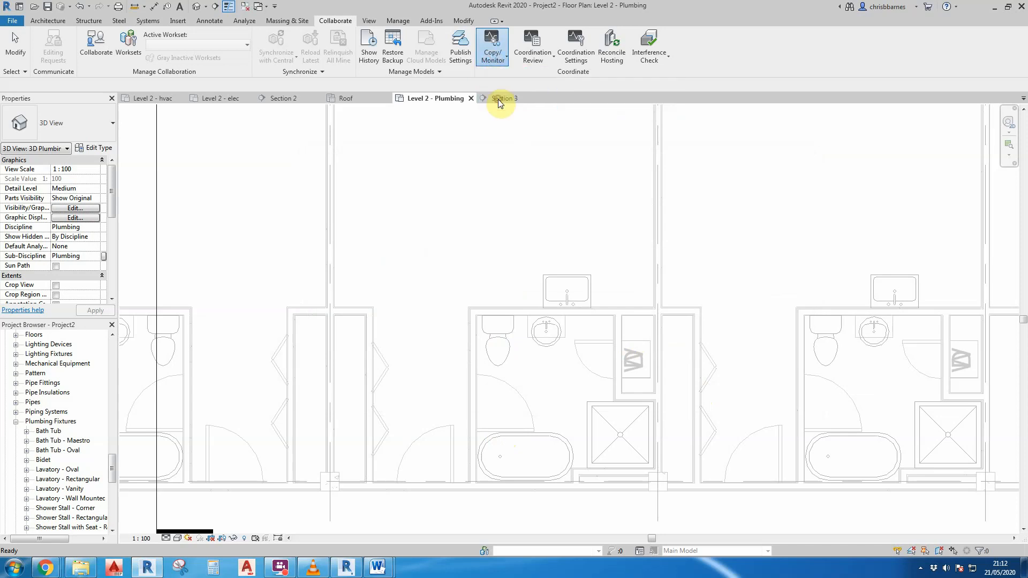
left_click(487, 308)
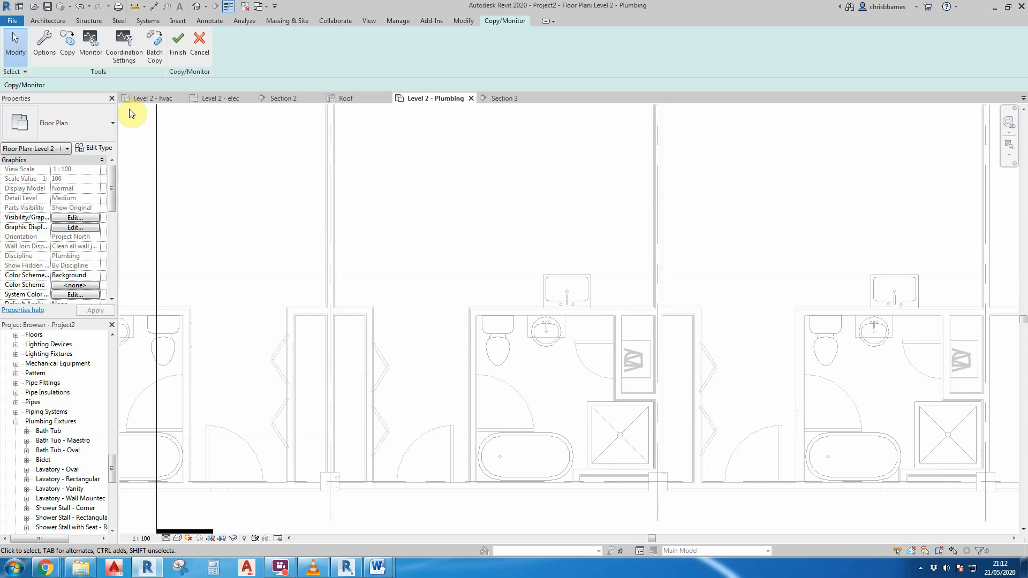
Cancel the current Copy/Monitor session, restart it on the linked hotel model, and set up Copy for multiple elements.
left_click(200, 46)
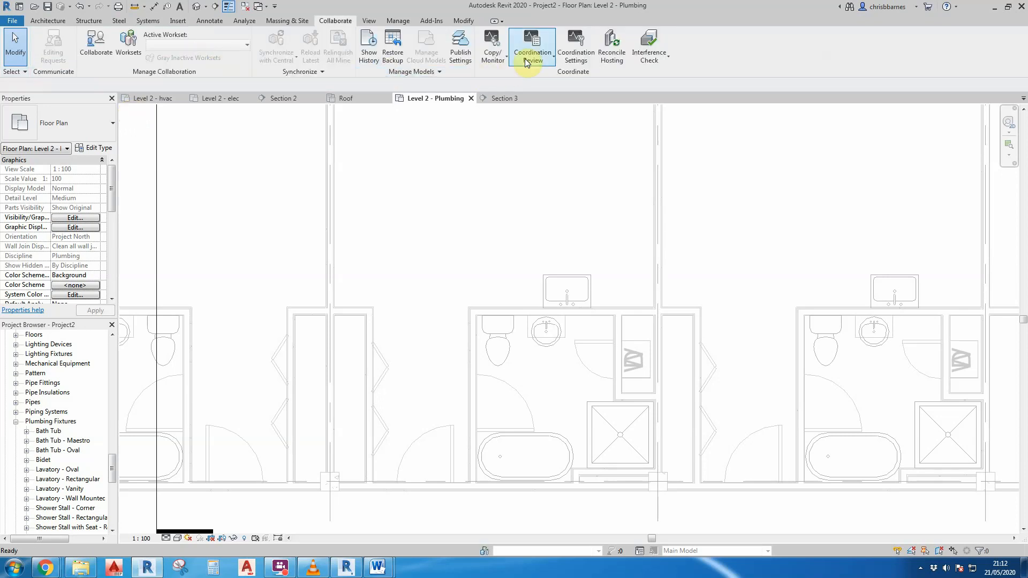
left_click(492, 51)
left_click(500, 102)
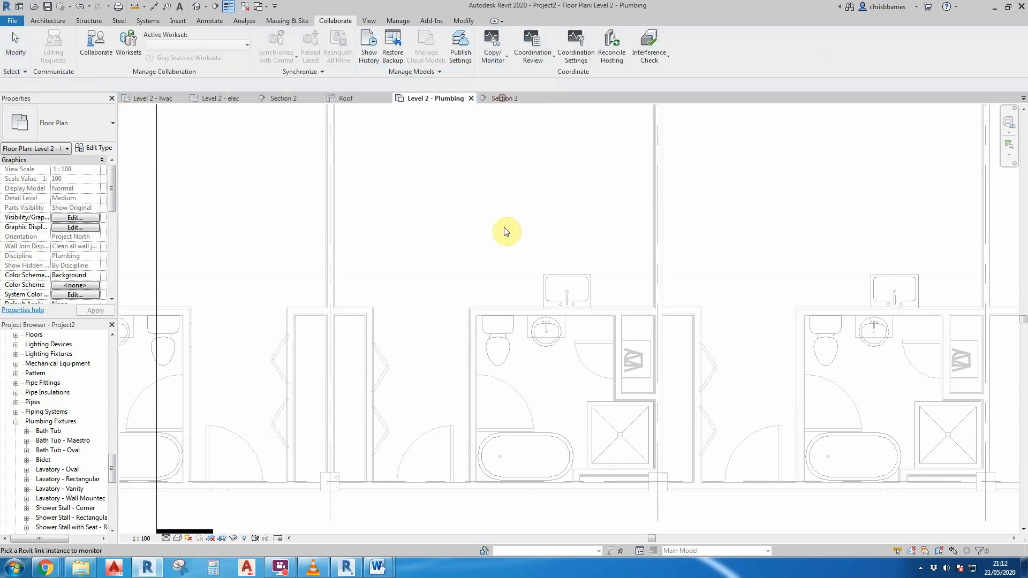
left_click(473, 313)
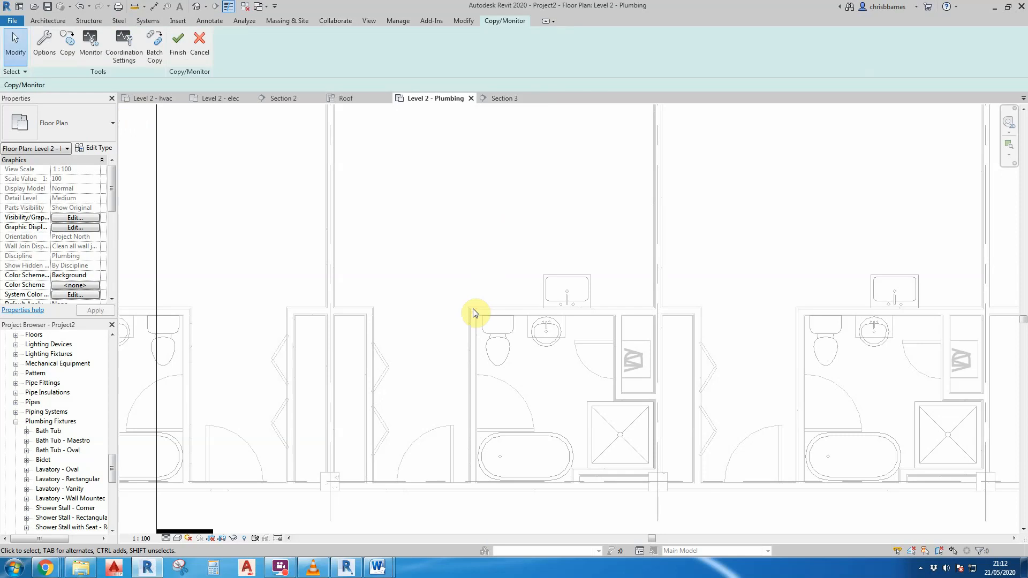
left_click(88, 43)
left_click(69, 48)
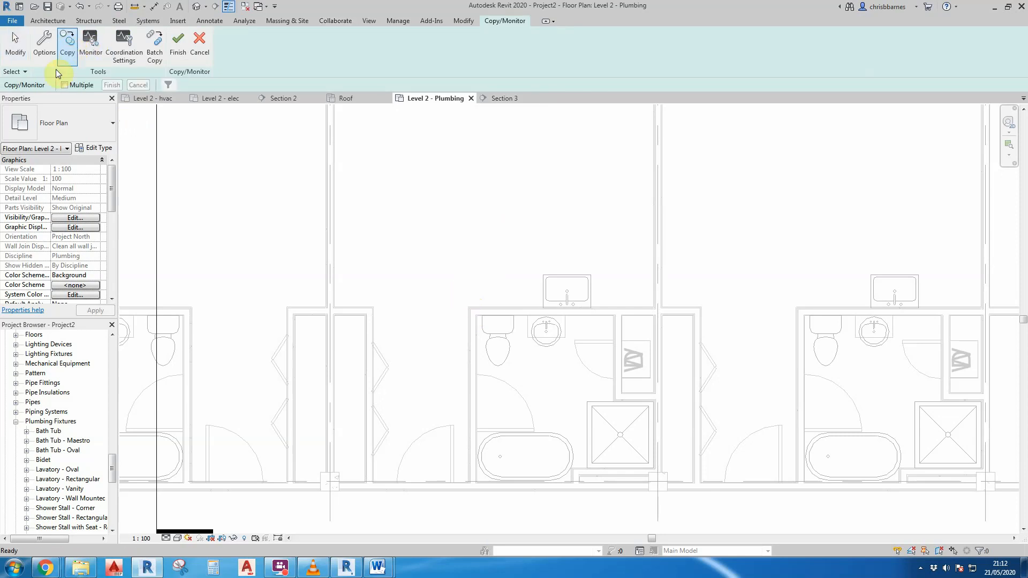
left_click(64, 85)
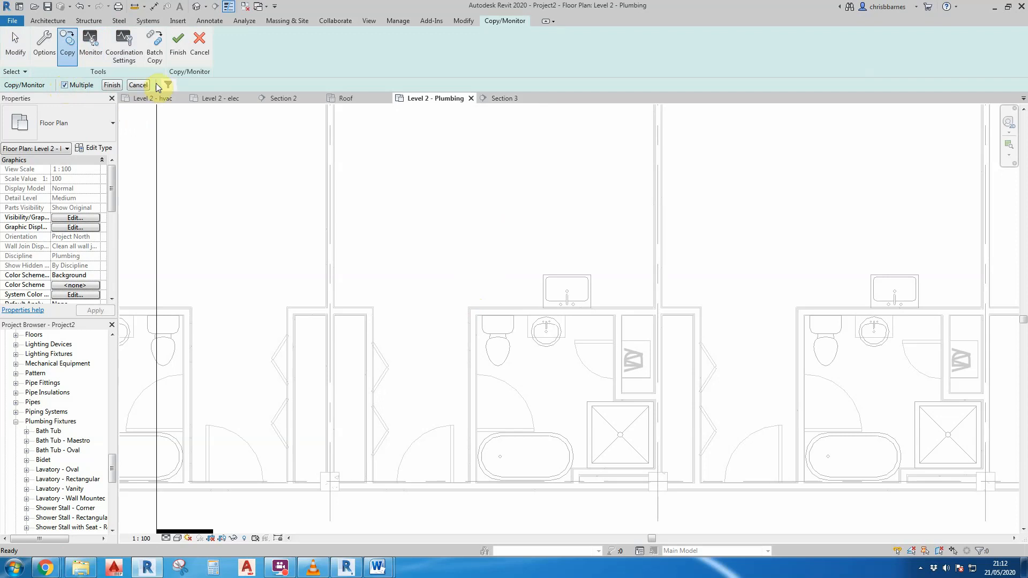
Window-select the elements of one linked bathroom and kitchen sink between two grid lines, and filter the selection to Plumbing Fixtures only.
scroll(449, 189, "down", 2)
scroll(452, 189, "down", 1)
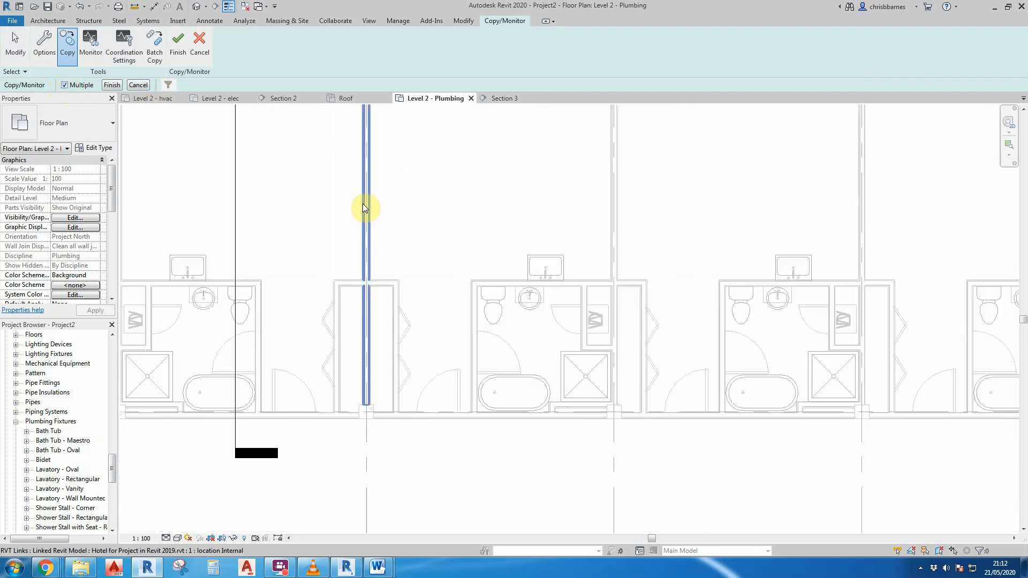
left_click_drag(359, 203, 621, 426)
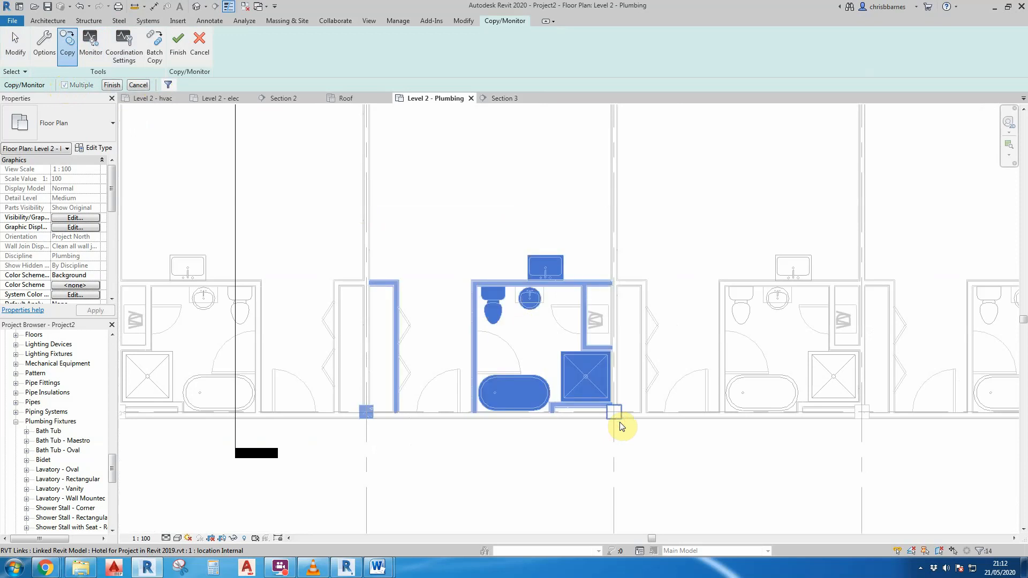
left_click(167, 85)
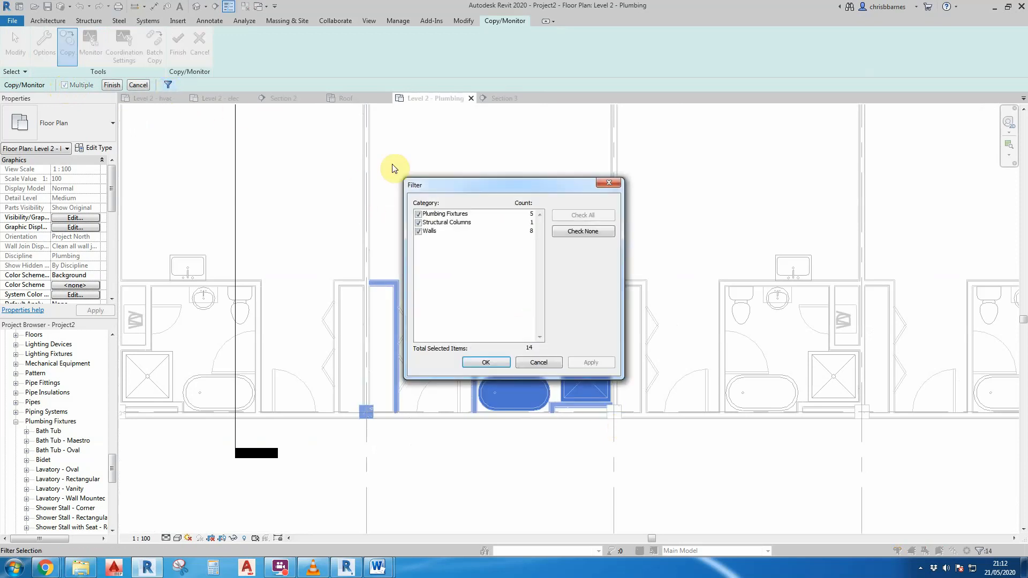
left_click(580, 230)
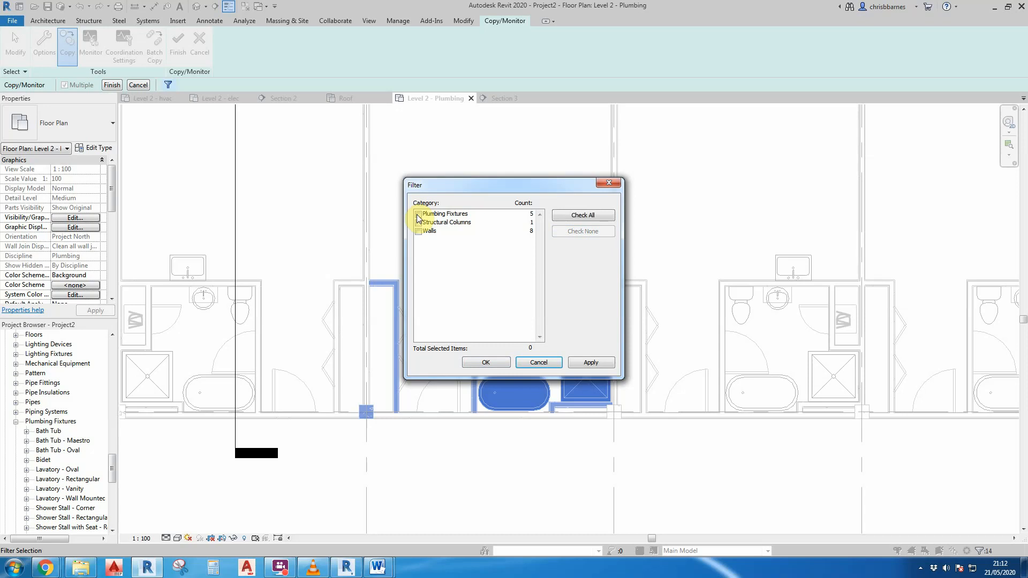
left_click(418, 215)
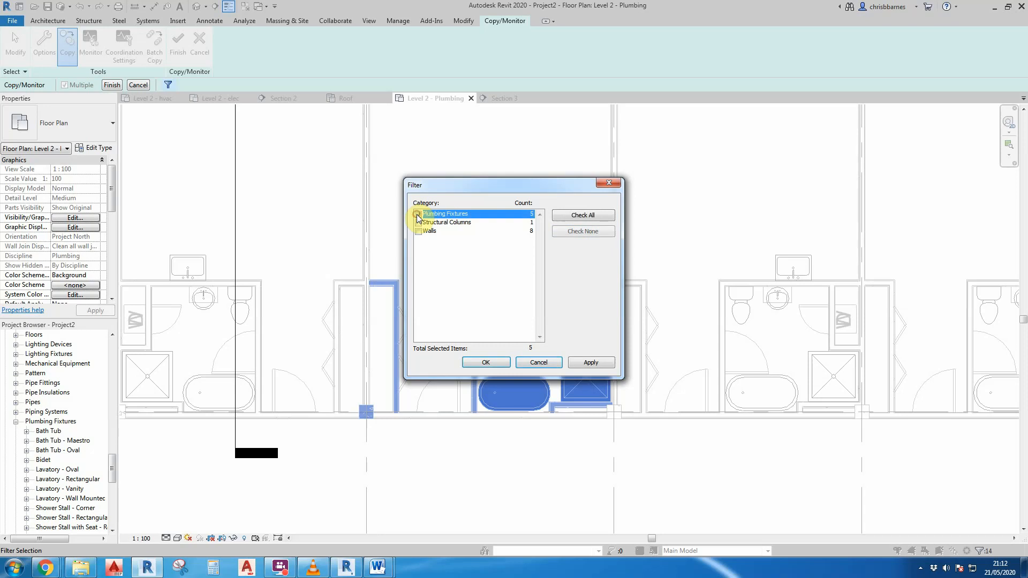
left_click(486, 362)
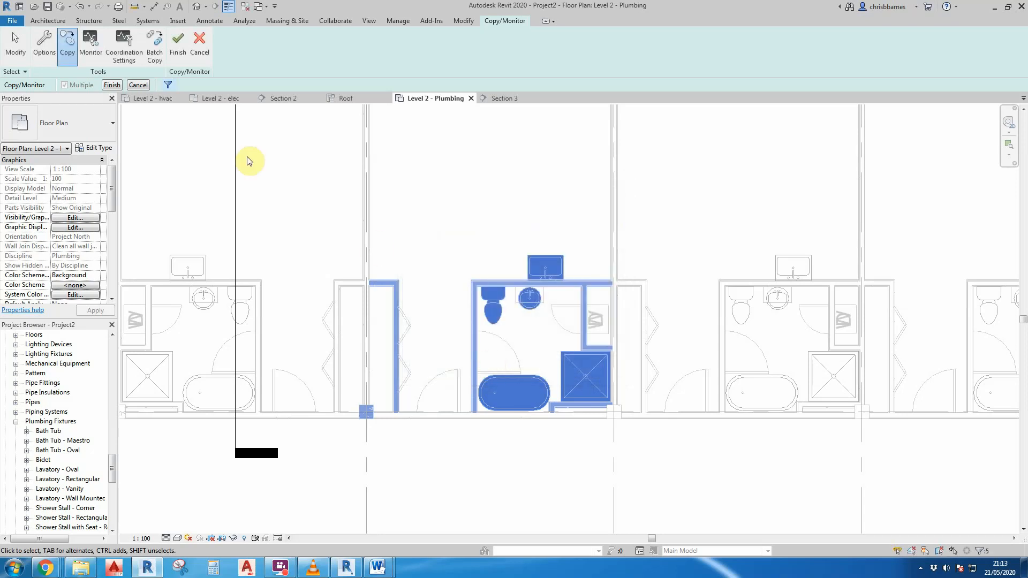
Complete the multiple copy of the selected fixtures and finish the Copy/Monitor session.
left_click(112, 85)
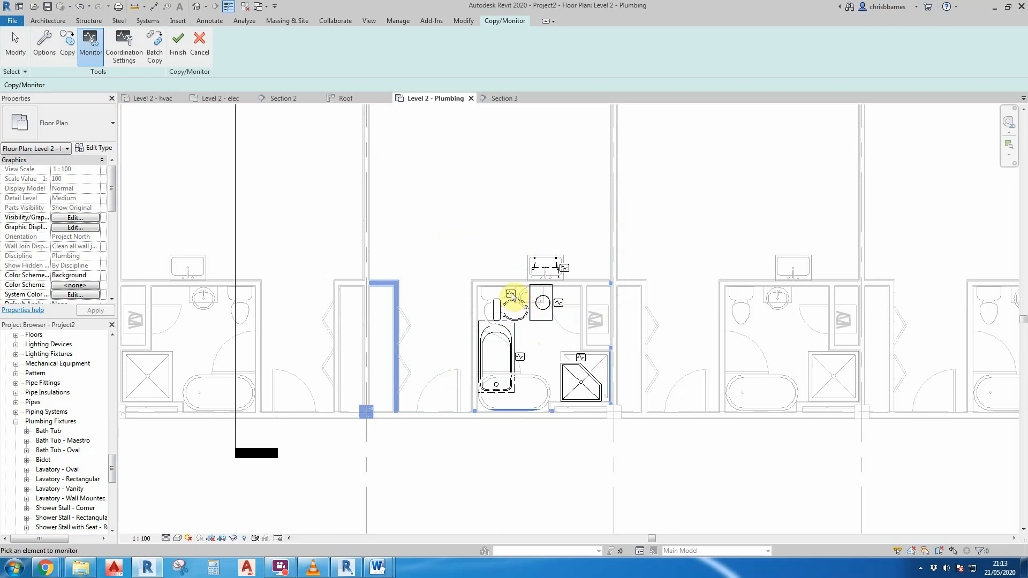
scroll(511, 296, "up", 2)
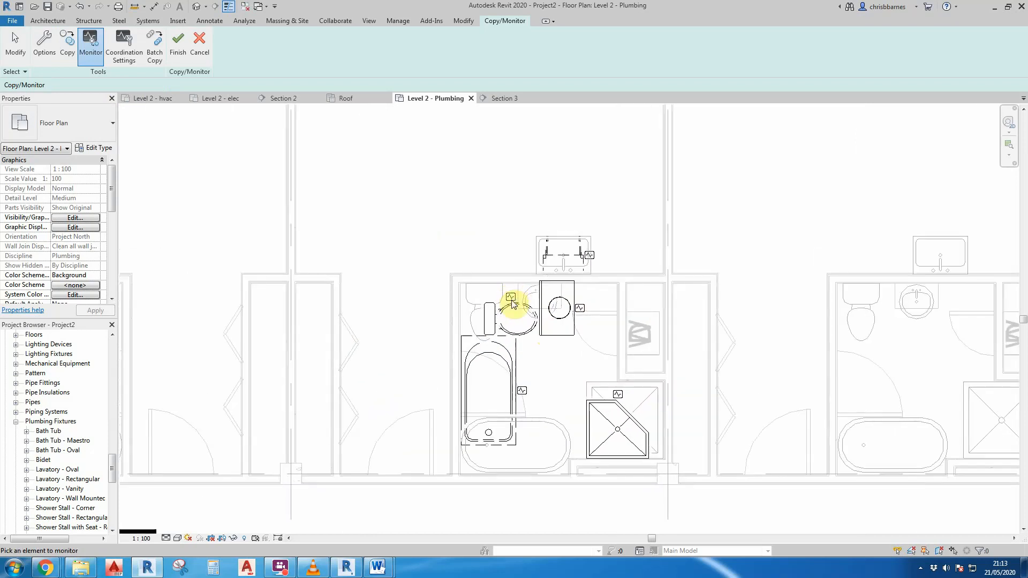
scroll(511, 301, "down", 1)
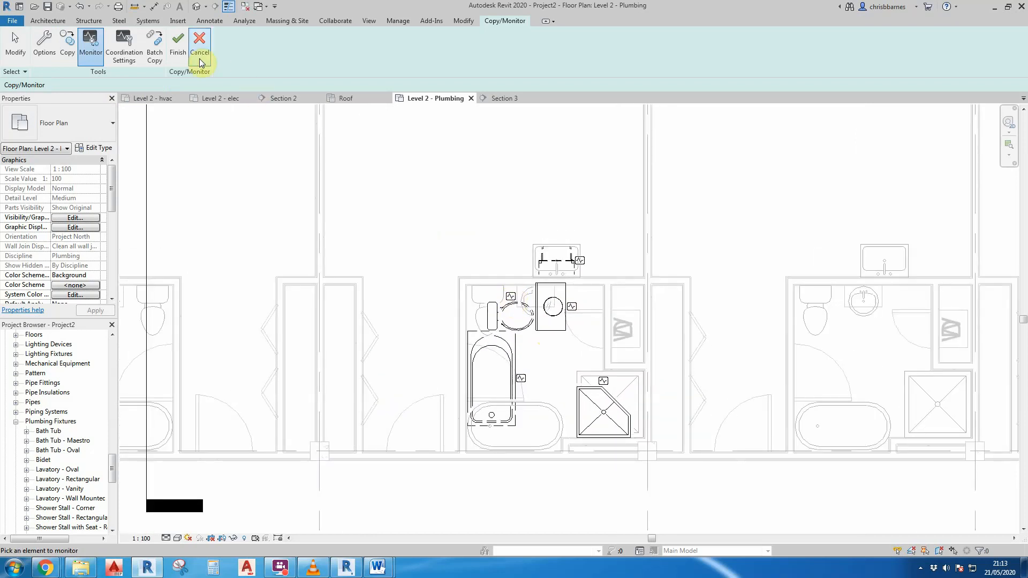
left_click(180, 44)
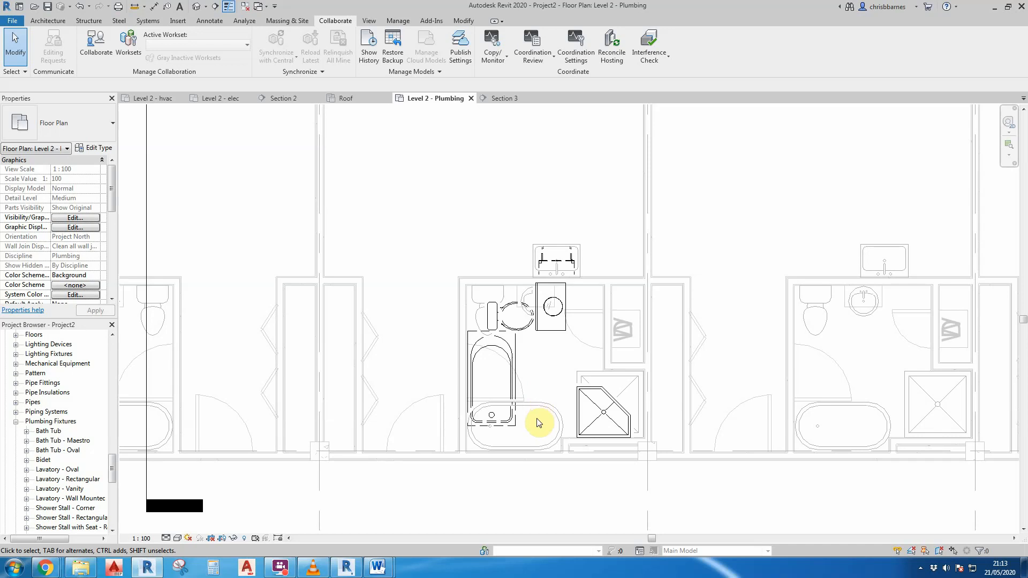
Rotate the copied Bath Tub and move it over the linked free-standing tub against the bathroom walls.
left_click(512, 392)
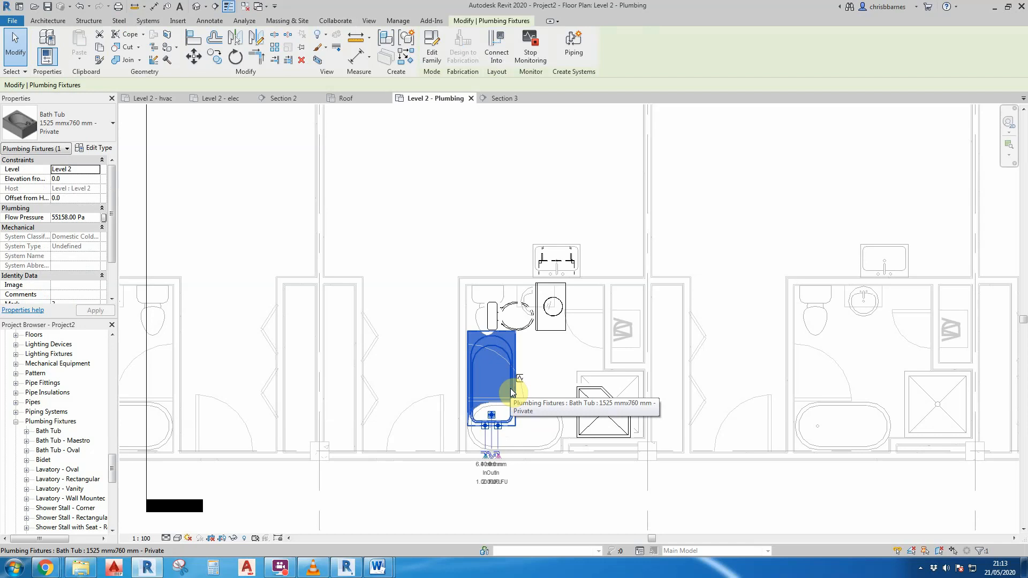
key("space")
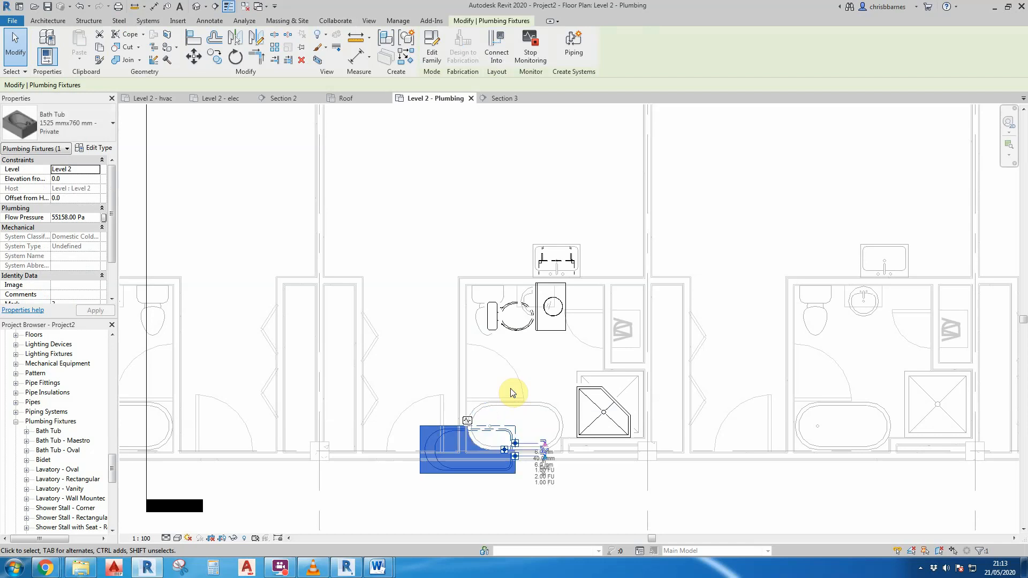
key("space")
key("space")
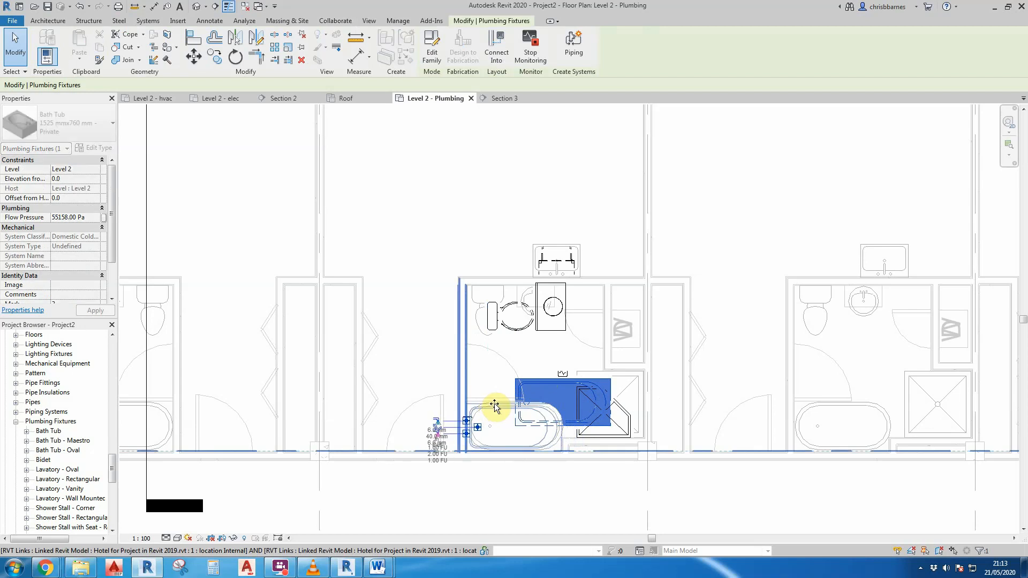
left_click(495, 407)
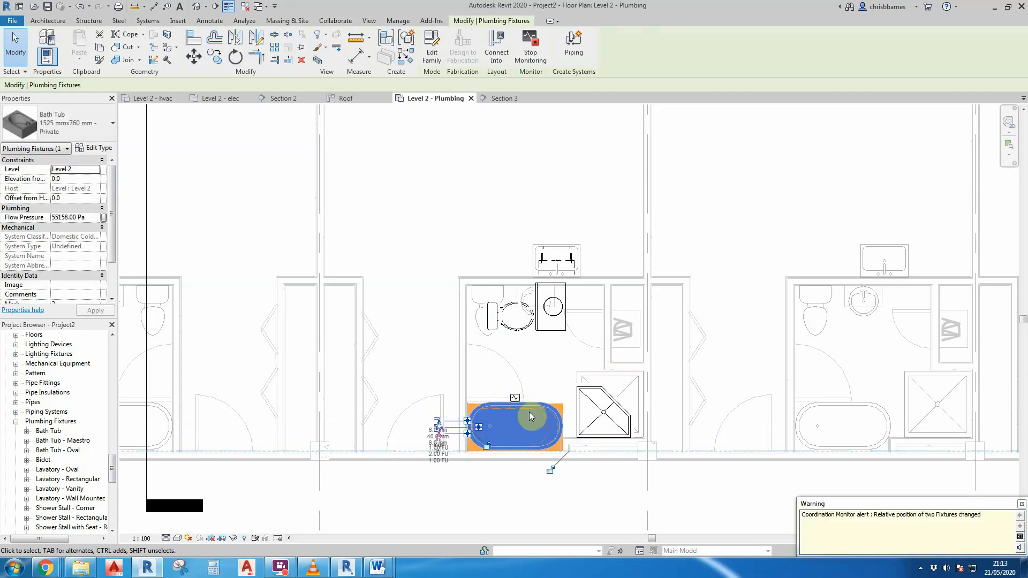
scroll(529, 412, "up", 2)
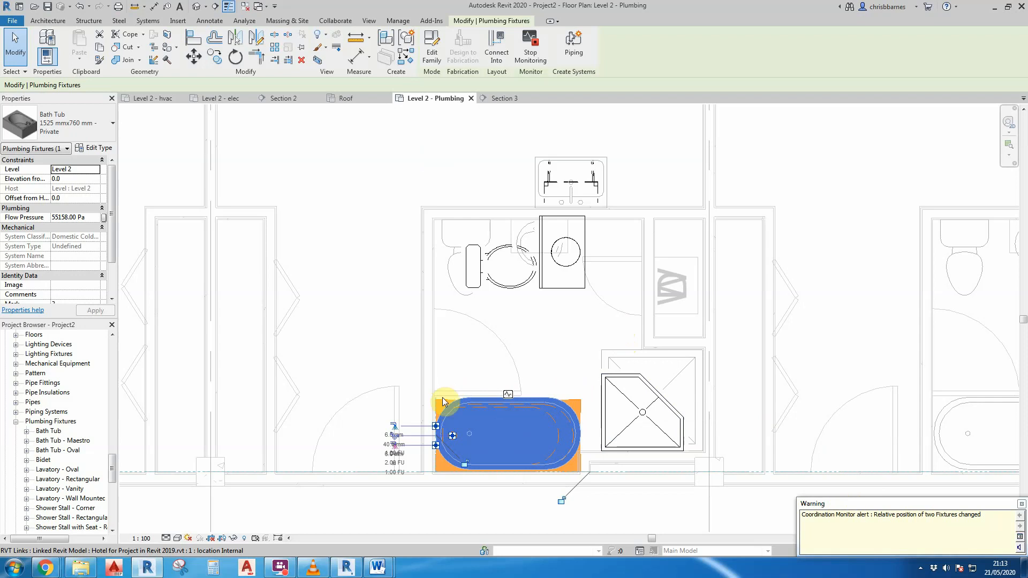
scroll(566, 434, "up", 1)
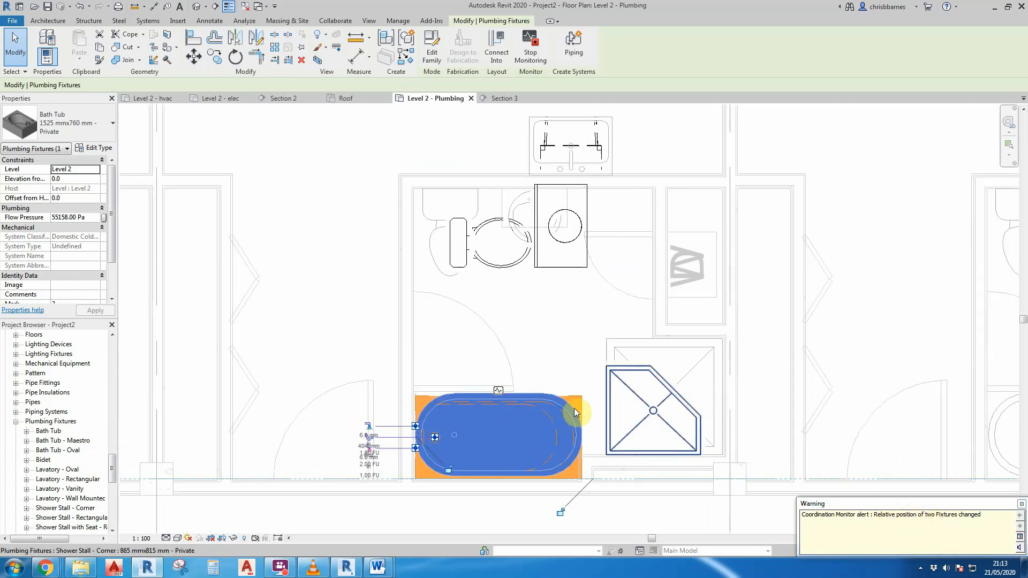
left_click(539, 371)
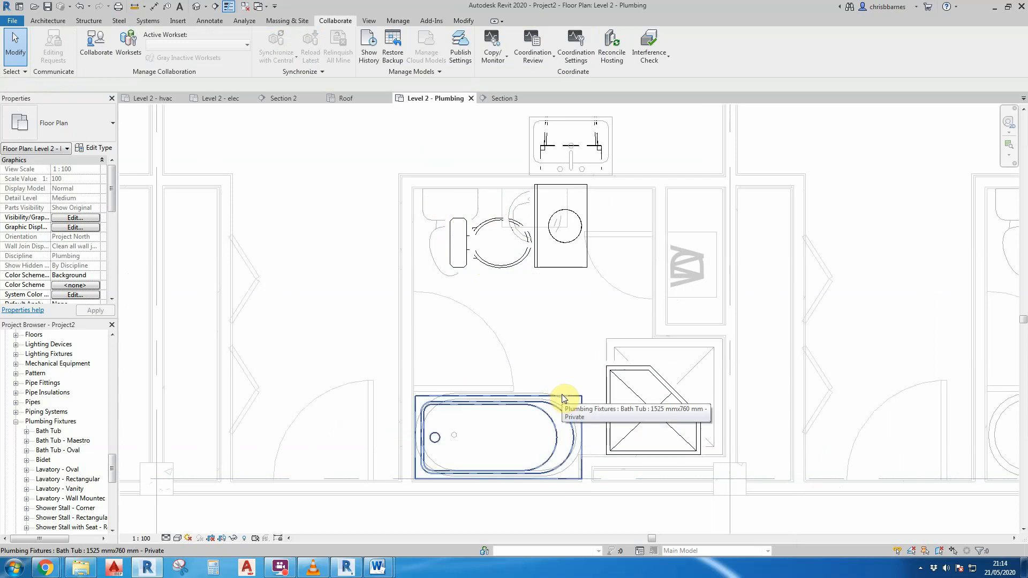
Rotate the copied corner Shower Stall and move it against the wall in the corner of the linked shower.
left_click(612, 371)
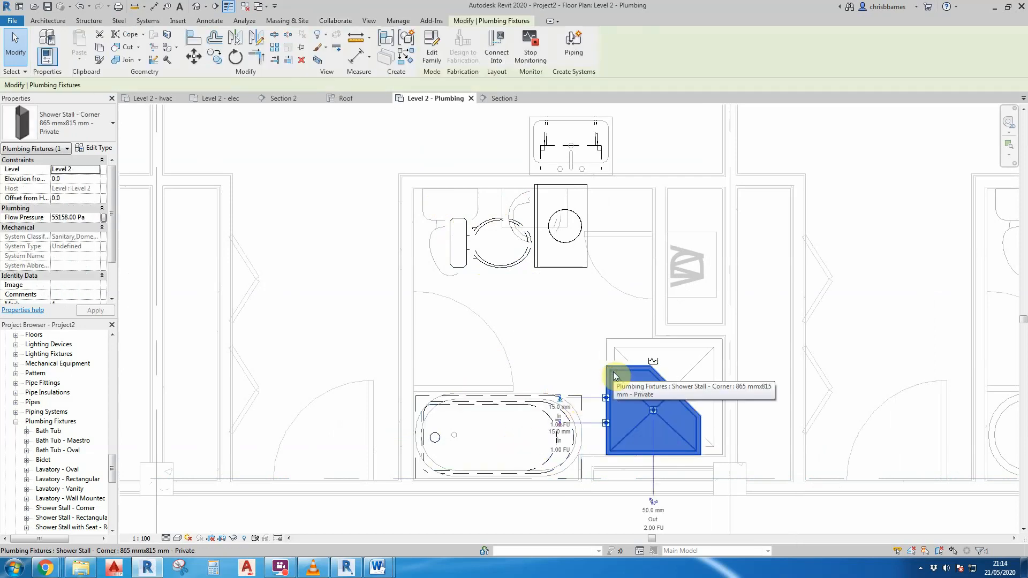
key("space")
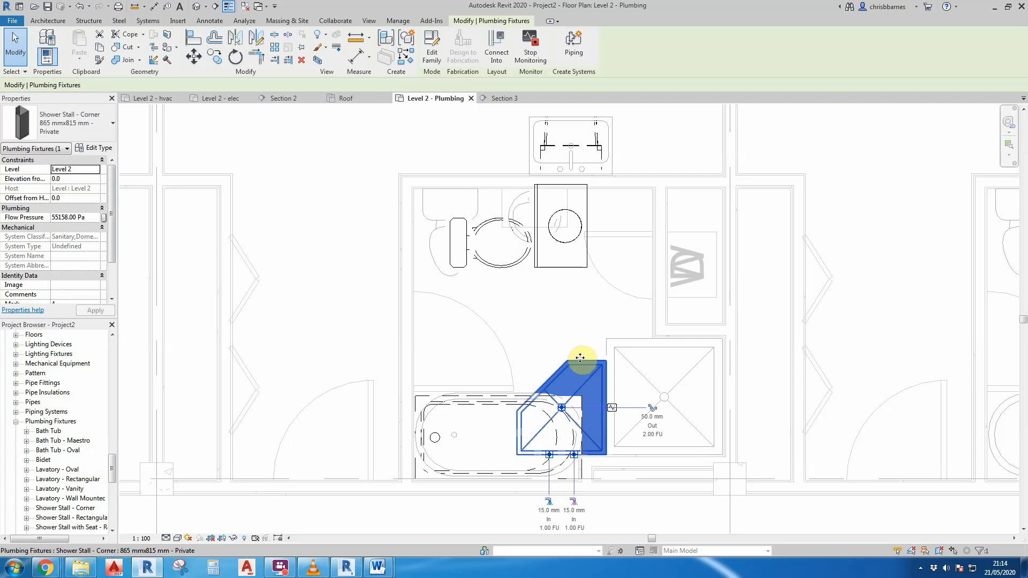
left_click_drag(578, 361, 695, 362)
left_click(592, 298)
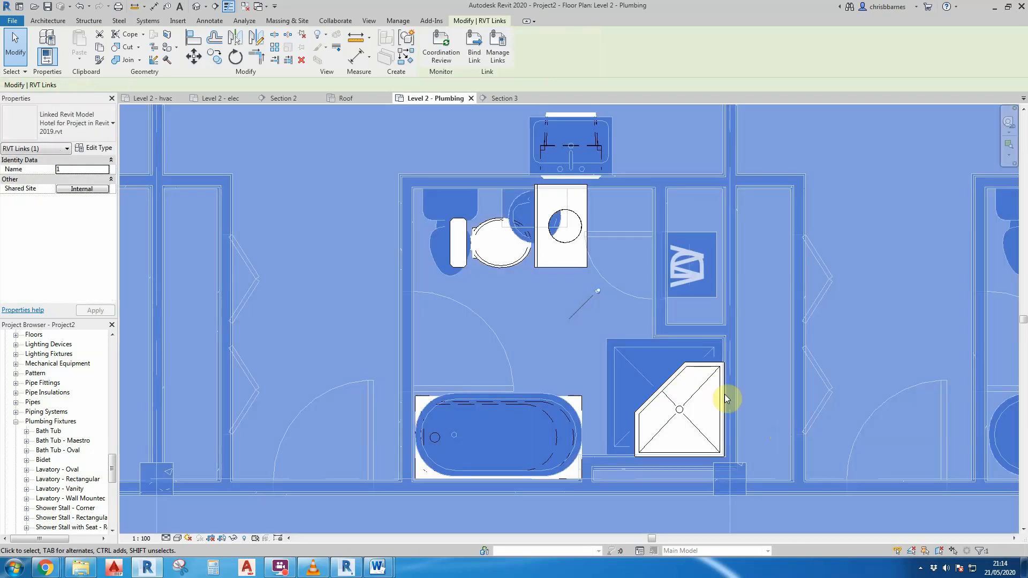
left_click(517, 308)
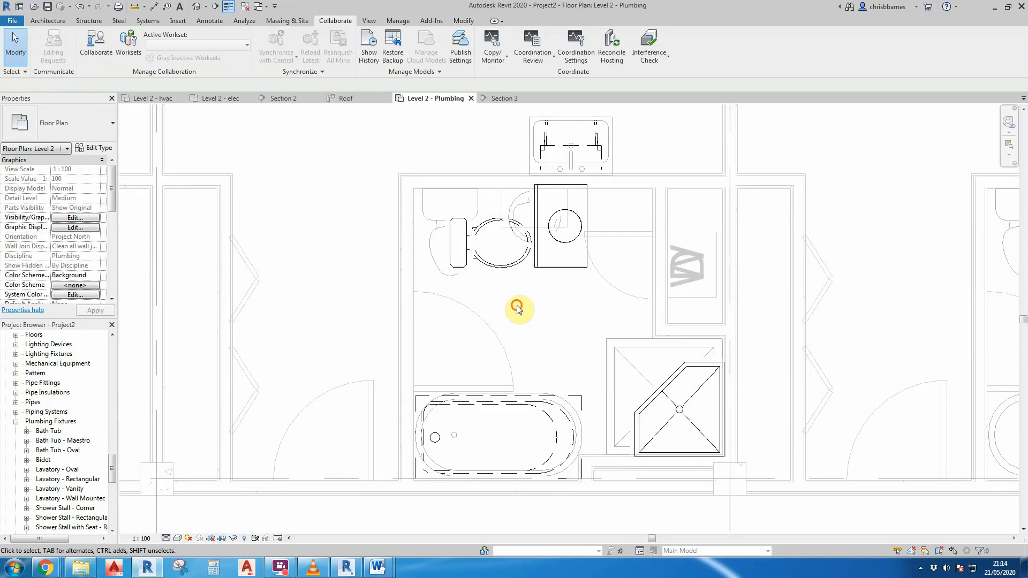
Rotate the copied flush-tank Water Closet to face away from the wall and move it over the linked toilet.
left_click(502, 271)
key("space")
key("space")
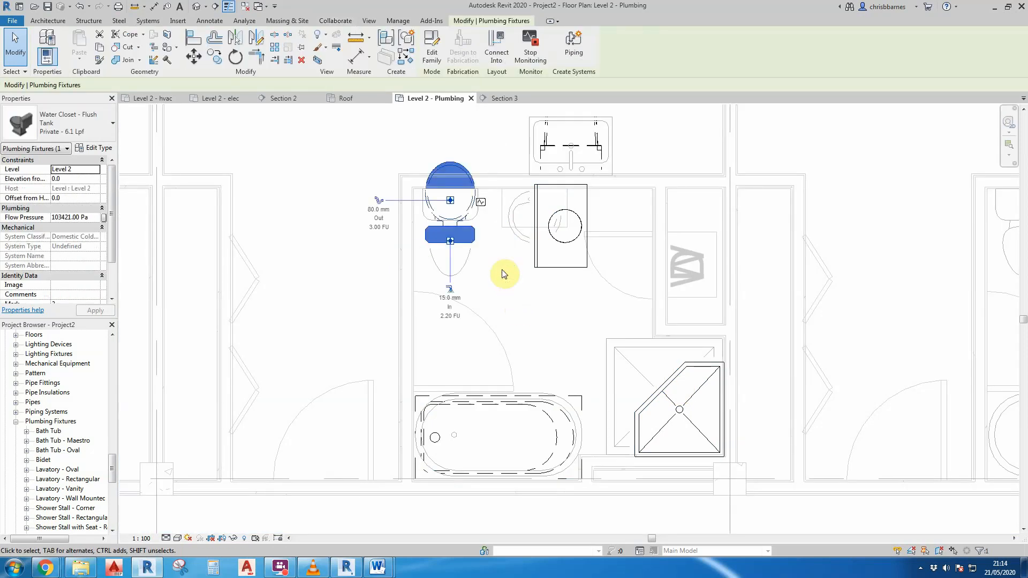
key("space")
left_click_drag(470, 268, 470, 226)
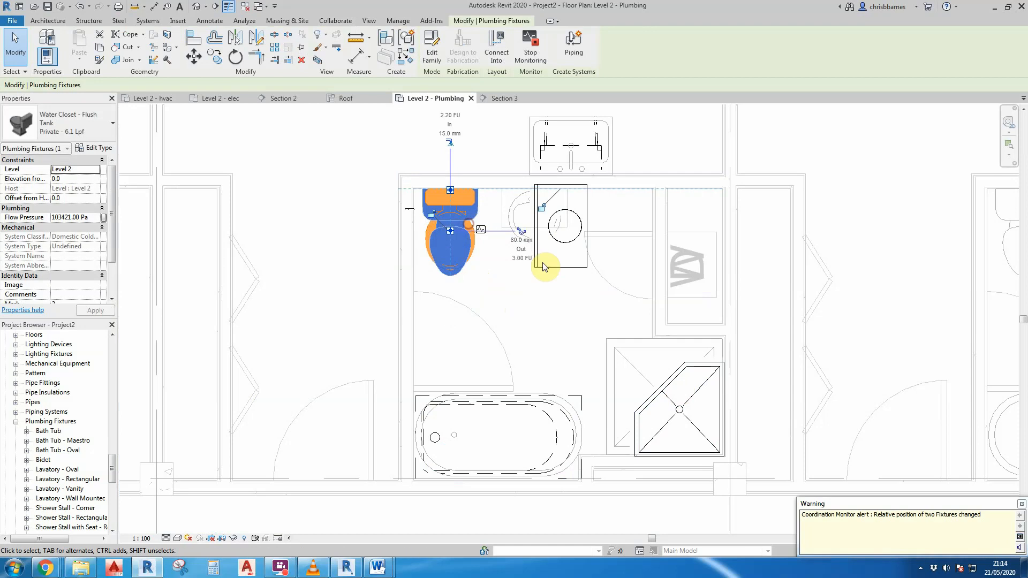
left_click(546, 279)
Rotate the copied Lavatory - Vanity so its back faces the wall and move it over the linked bathroom basin.
left_click(553, 267)
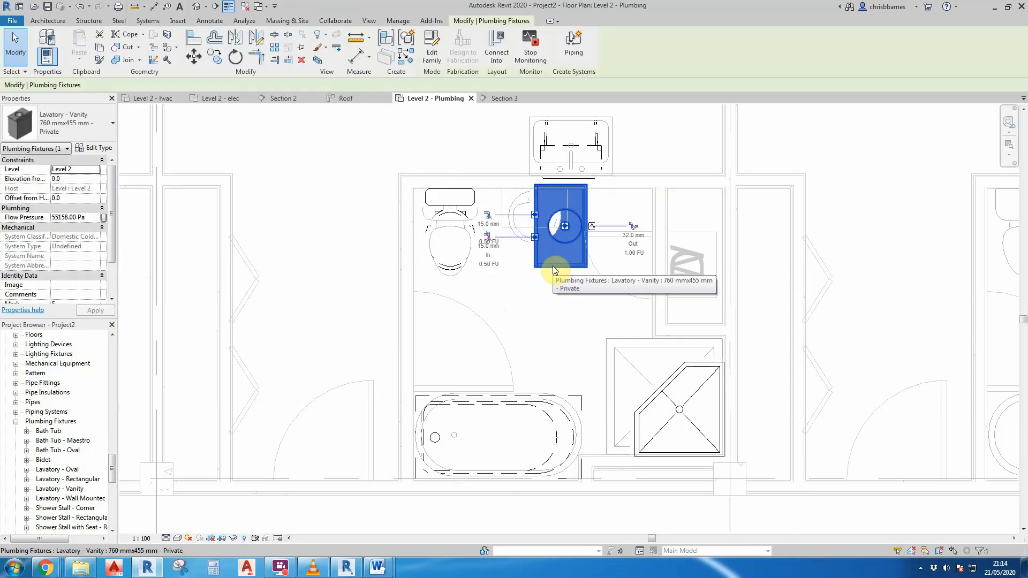
key("space")
key("space")
key("space")
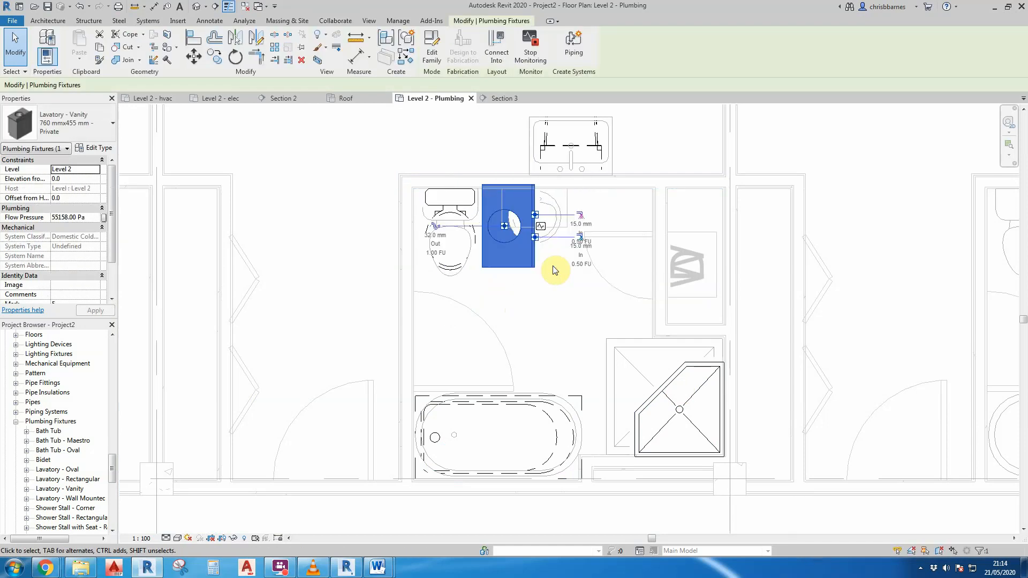
left_click_drag(550, 276, 553, 246)
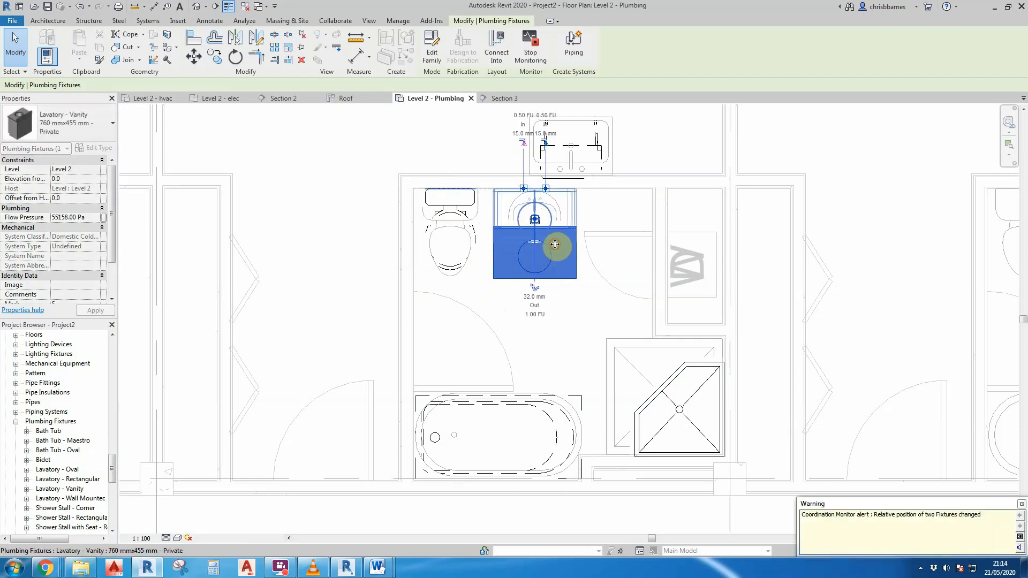
left_click(573, 305)
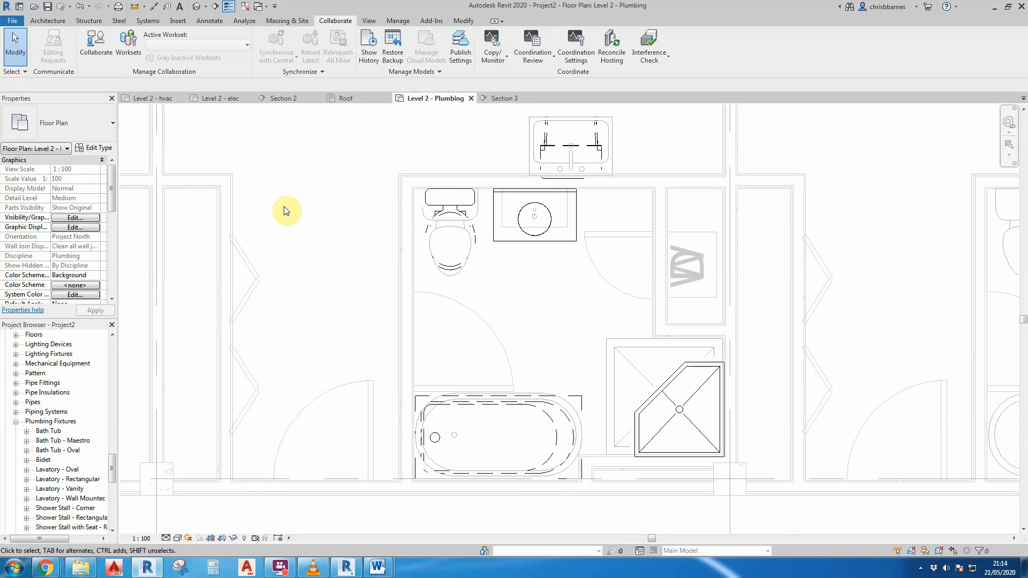
Open the 3D Plumbing view and examine the copied fixtures in the hotel model.
left_click_drag(114, 455, 112, 401)
left_click(86, 409)
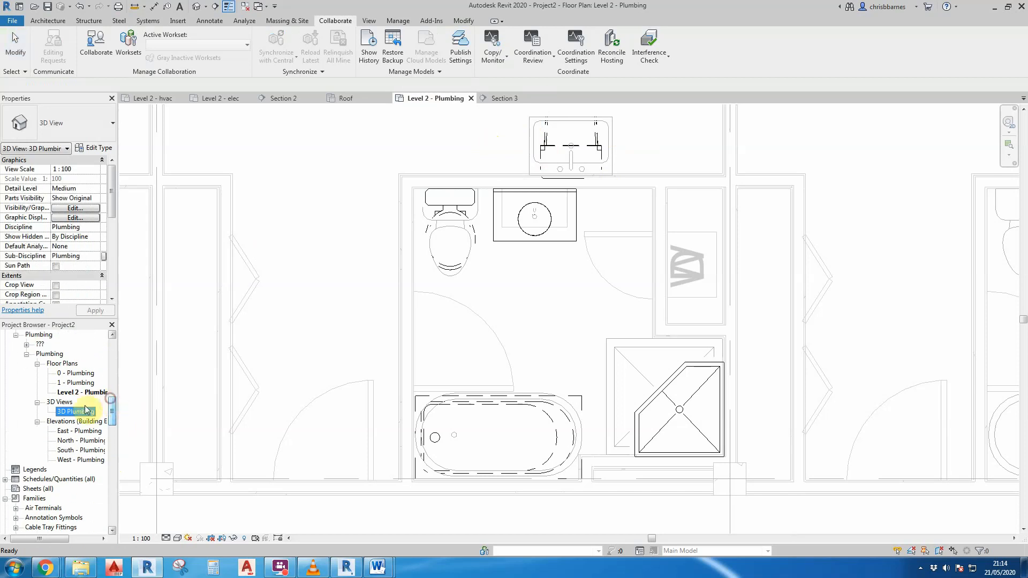
double_click(81, 413)
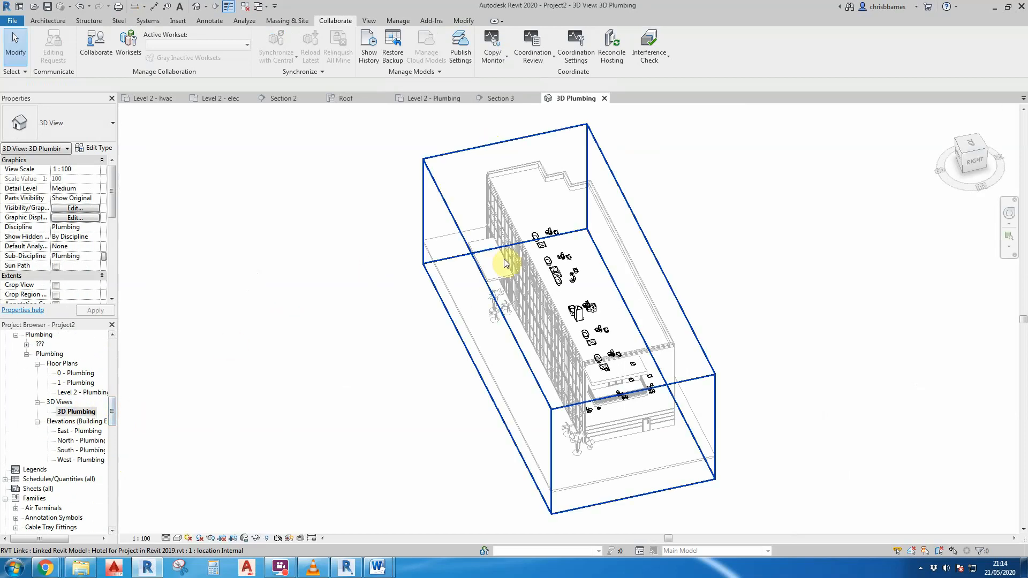
scroll(583, 289, "up", 5)
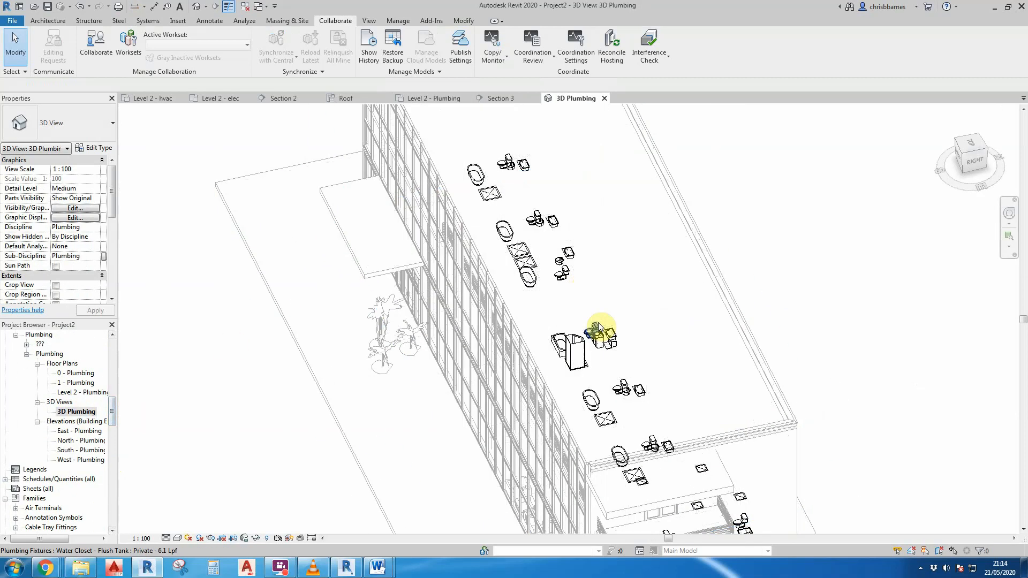
Examine the copied bathroom and kitchen fixtures up close in 3D and select the service sink below the kitchen sink.
scroll(592, 321, "down", 1)
scroll(594, 321, "up", 3)
scroll(616, 345, "up", 5)
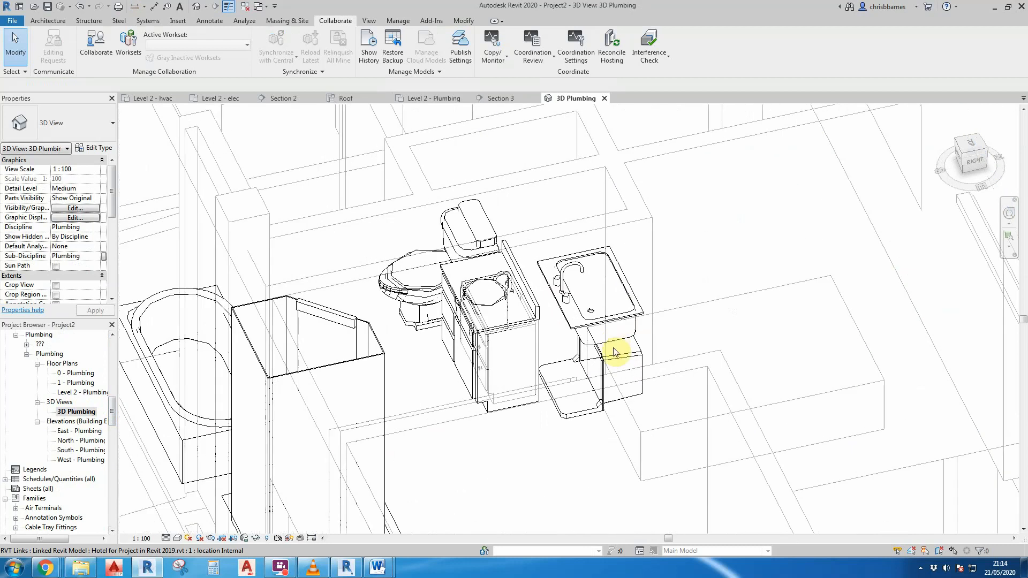
left_click(612, 359)
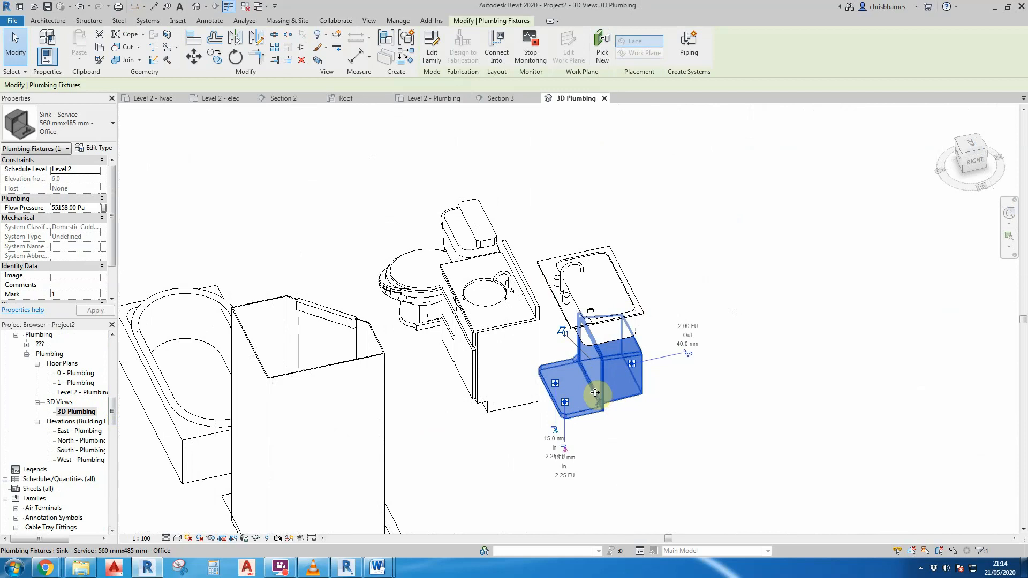
Draw a section across the bathroom in the Level 2 - Plumbing plan, facing the toilet and vanity, and open its view.
left_click(426, 98)
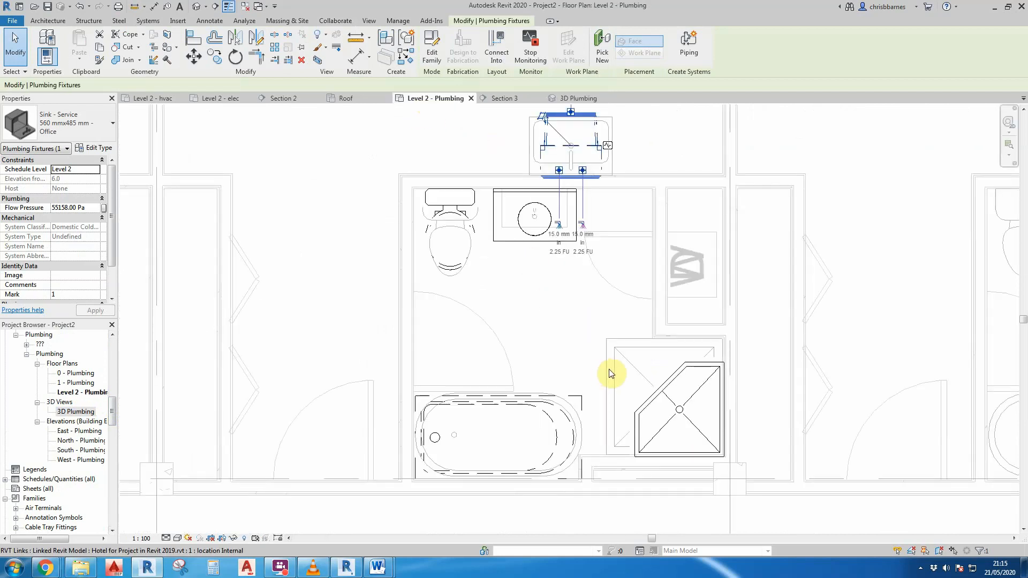
left_click(607, 367)
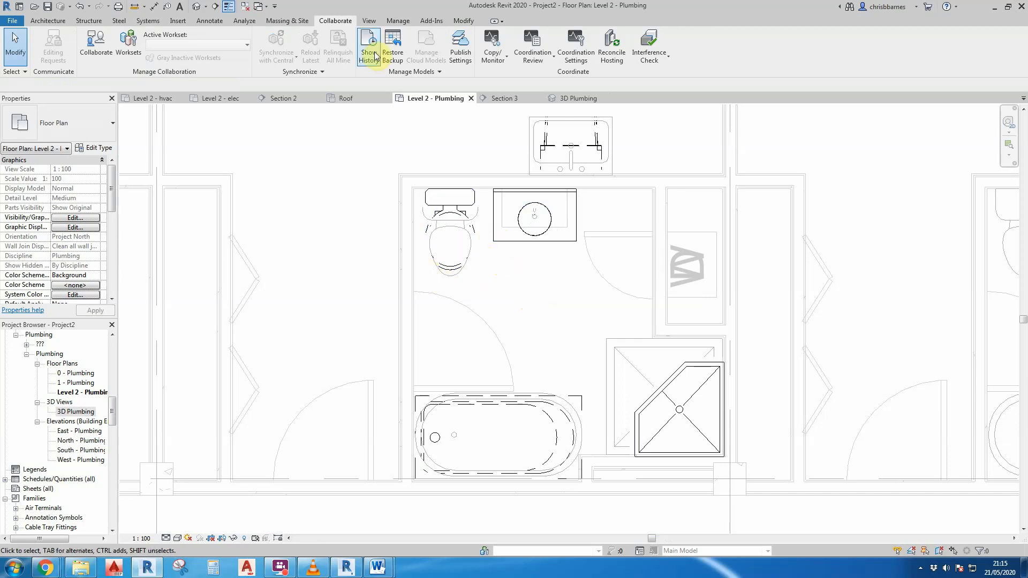
left_click(368, 21)
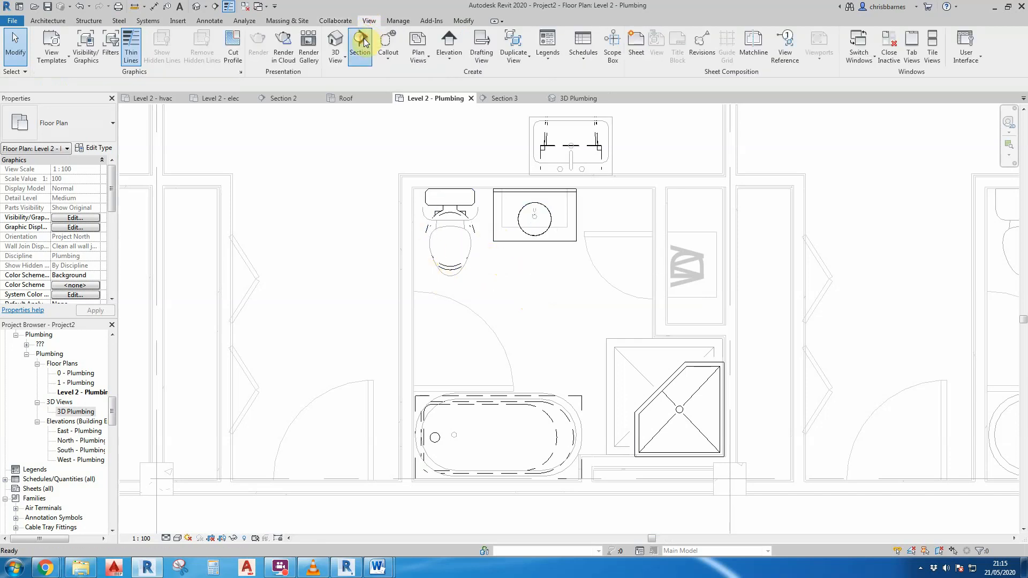
left_click(360, 45)
left_click(412, 292)
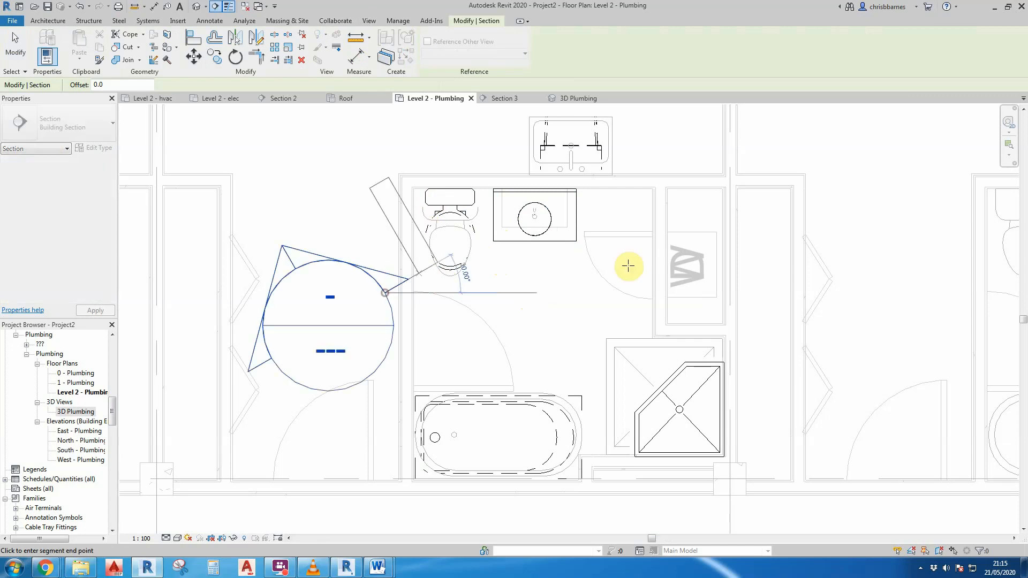
left_click(798, 299)
key("Escape")
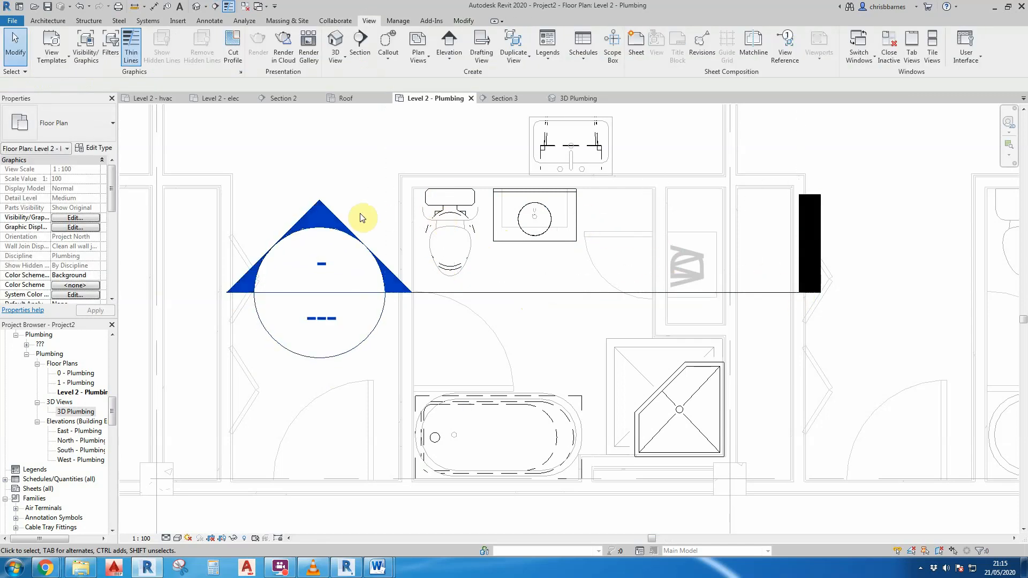
double_click(329, 228)
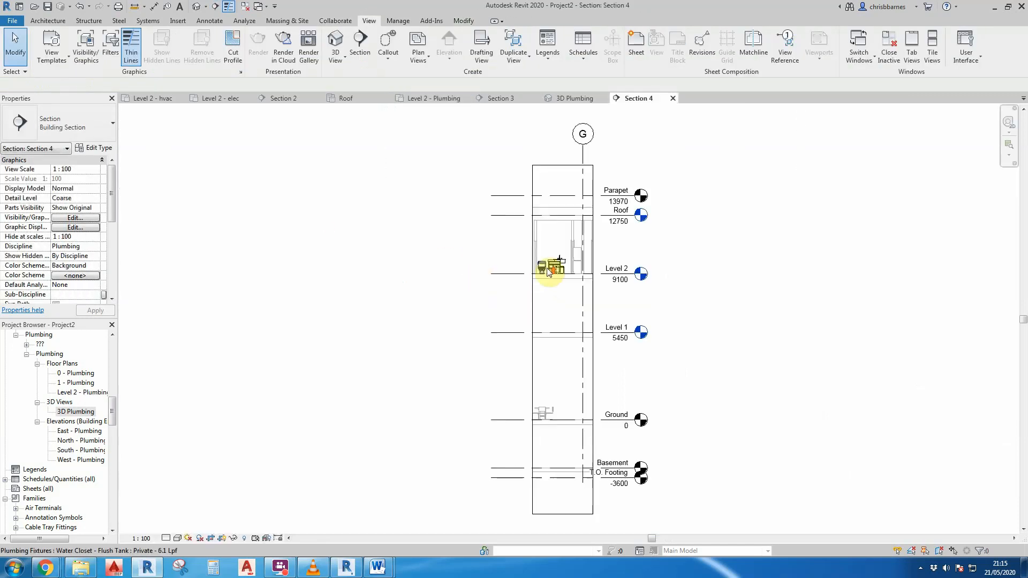
Move the flush-tank Water Closet up 6 mm so its base sits on the linked finished floor on Level 2.
scroll(548, 272, "up", 5)
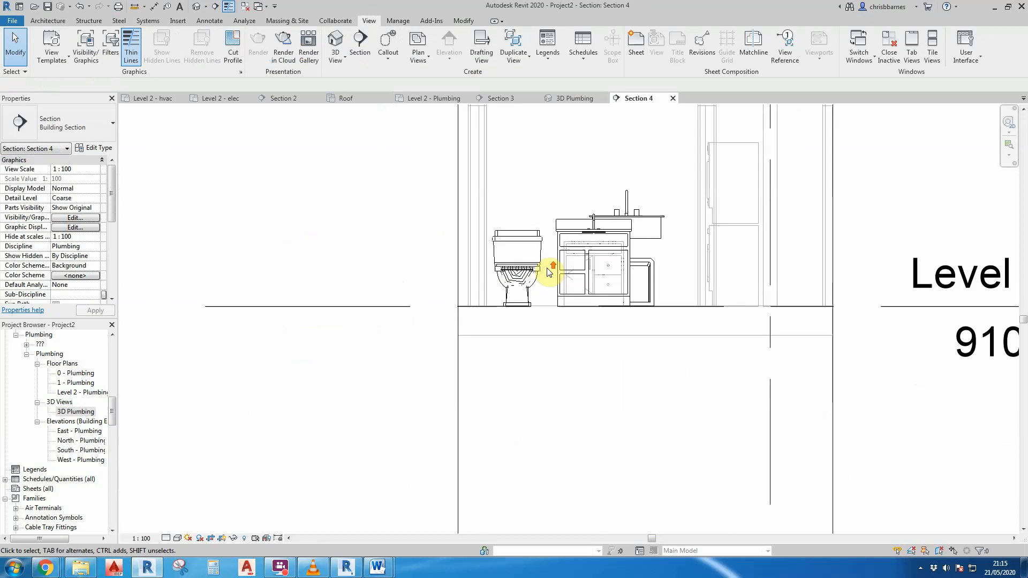
left_click(524, 295)
scroll(528, 348, "up", 6)
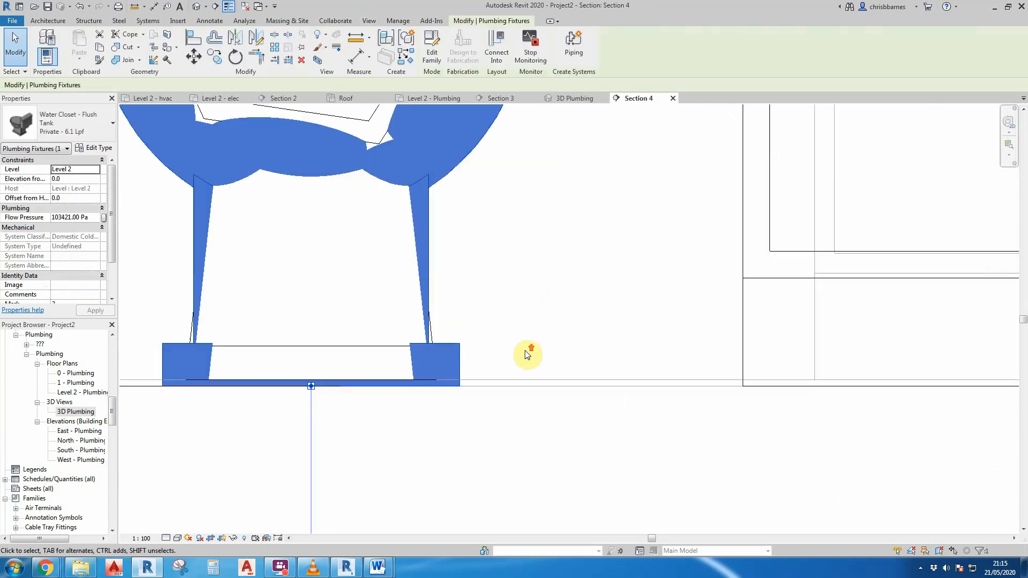
left_click(194, 56)
left_click(445, 387)
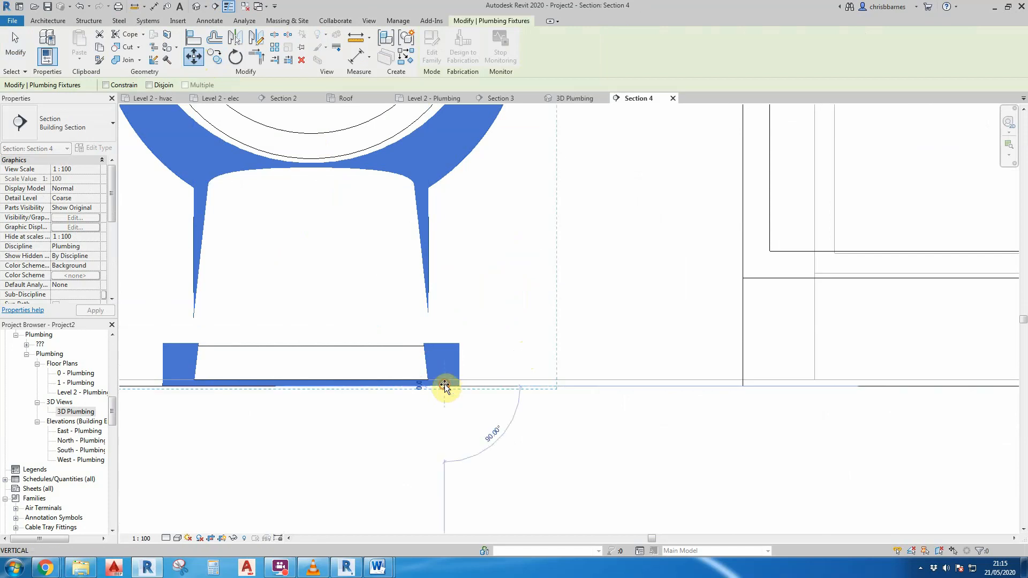
left_click(443, 379)
scroll(442, 379, "down", 4)
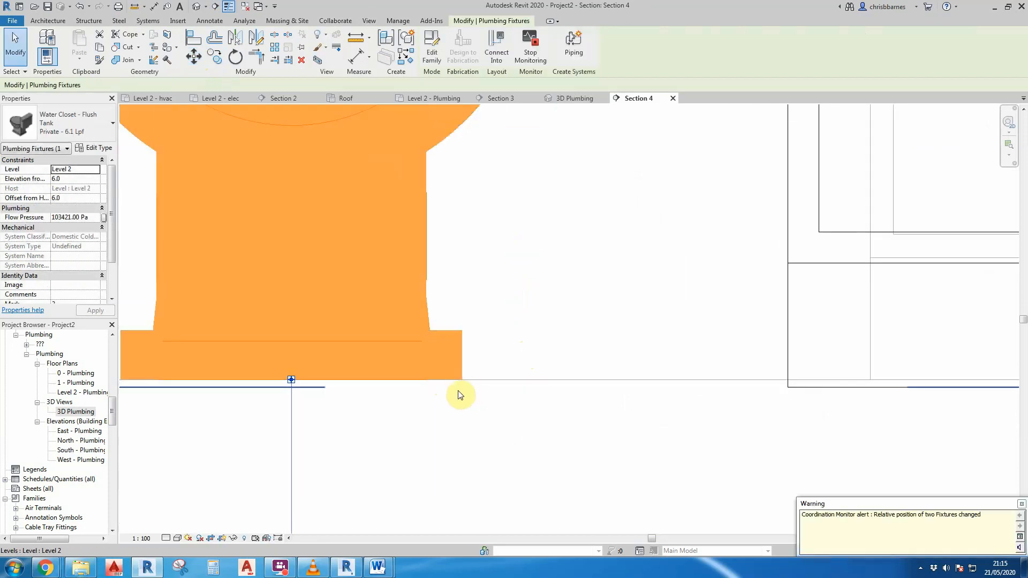
scroll(375, 383, "down", 4)
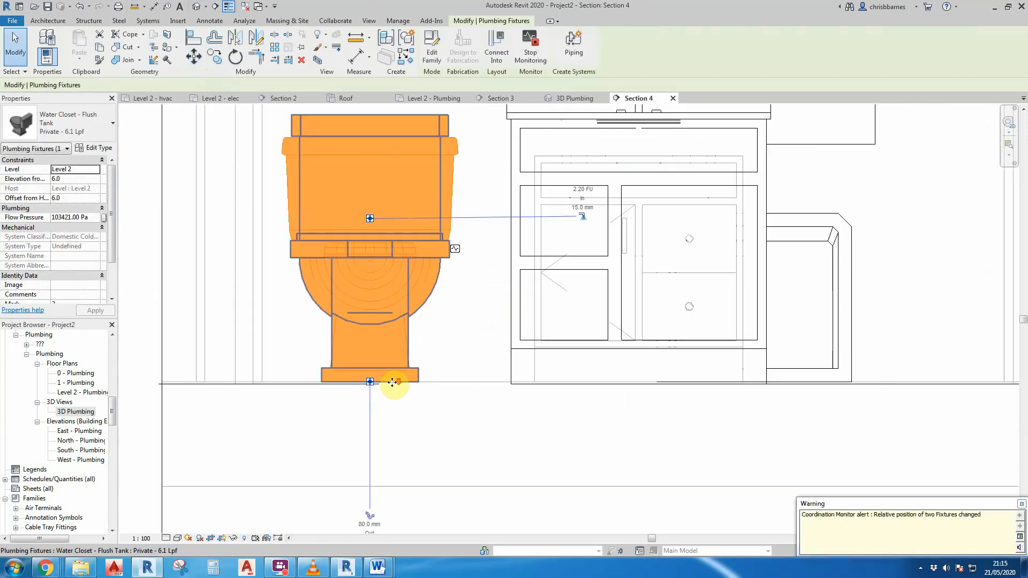
key("Escape")
Move the Lavatory - Vanity up 6 mm onto the linked finished floor and dismiss the coordination warning.
scroll(482, 364, "up", 5)
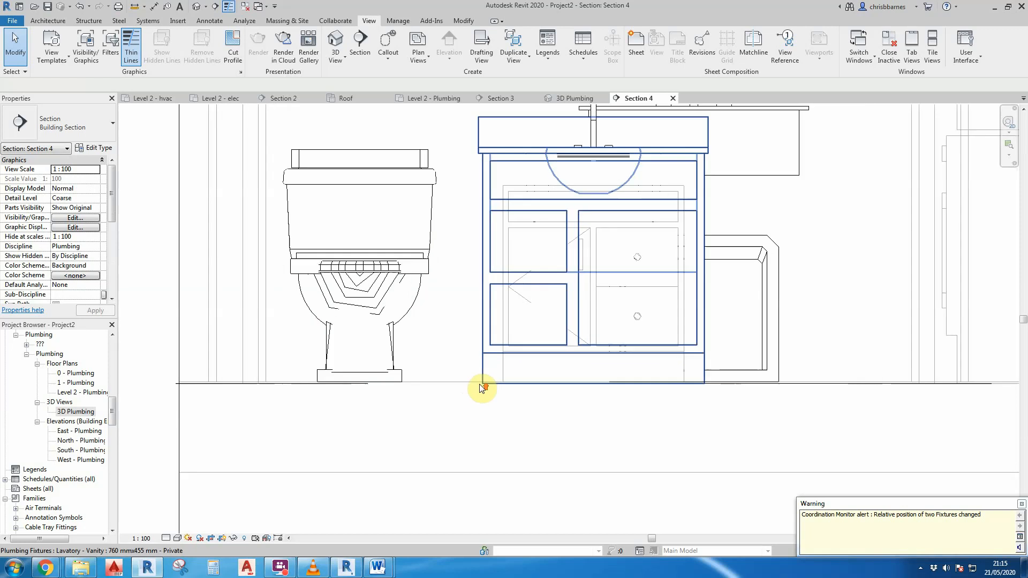
left_click(486, 370)
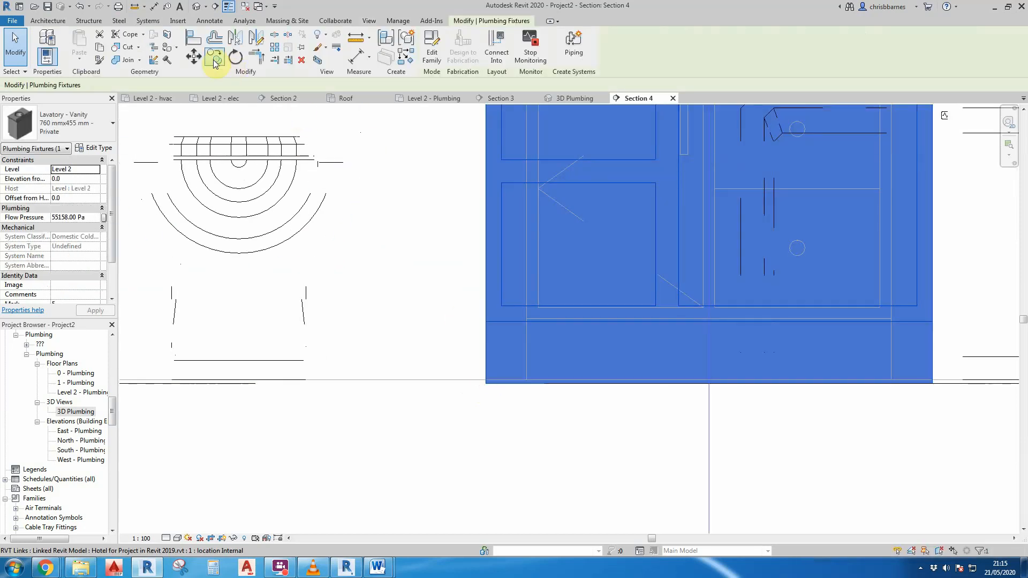
left_click(194, 56)
scroll(492, 379, "up", 4)
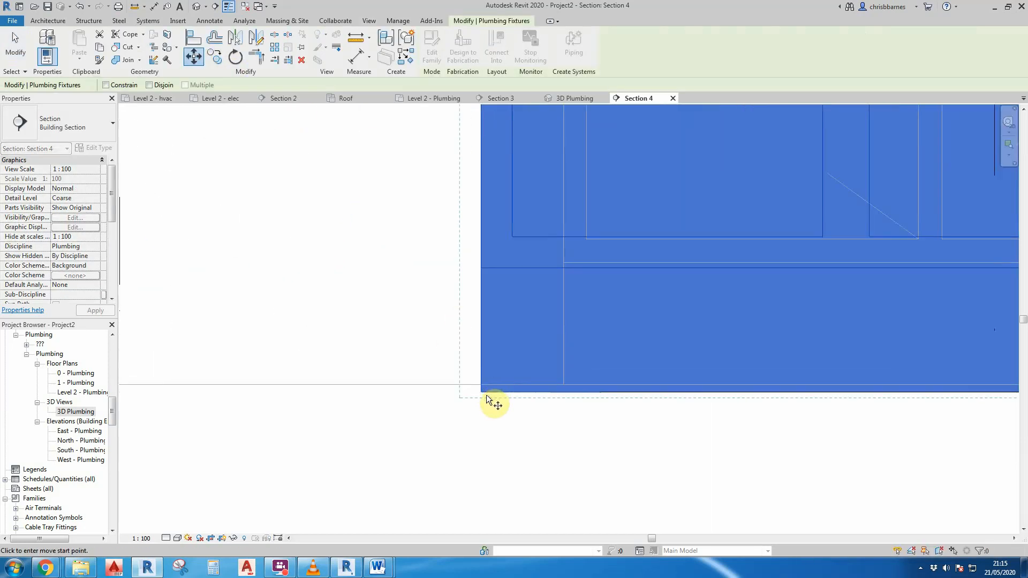
left_click(481, 392)
left_click(481, 387)
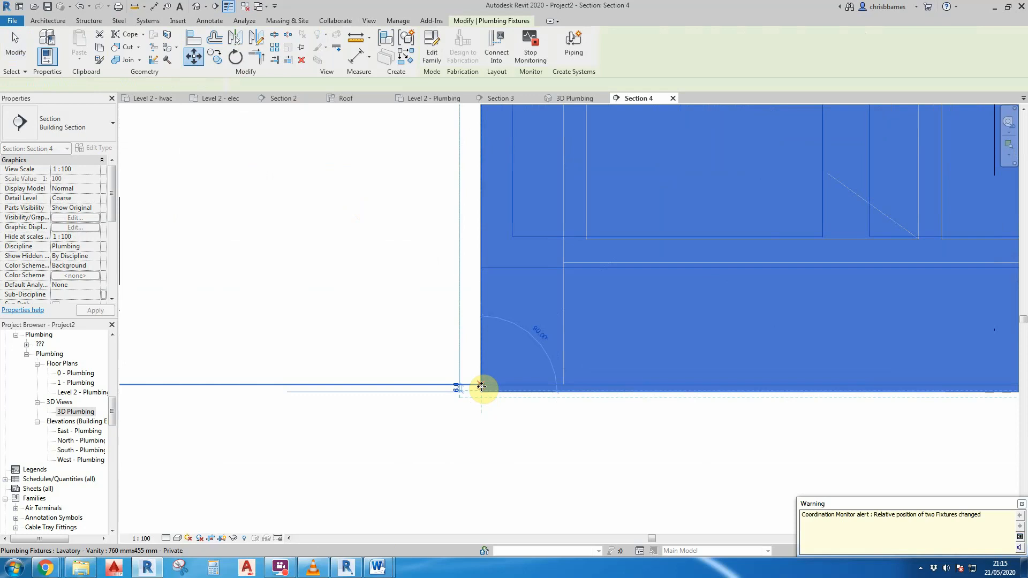
scroll(506, 399, "down", 5)
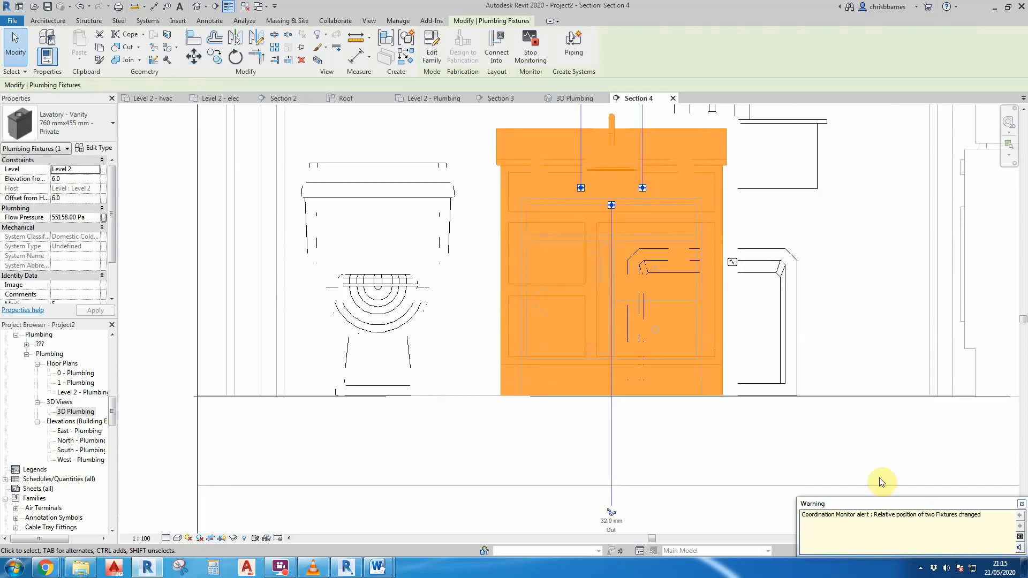
left_click(1020, 507)
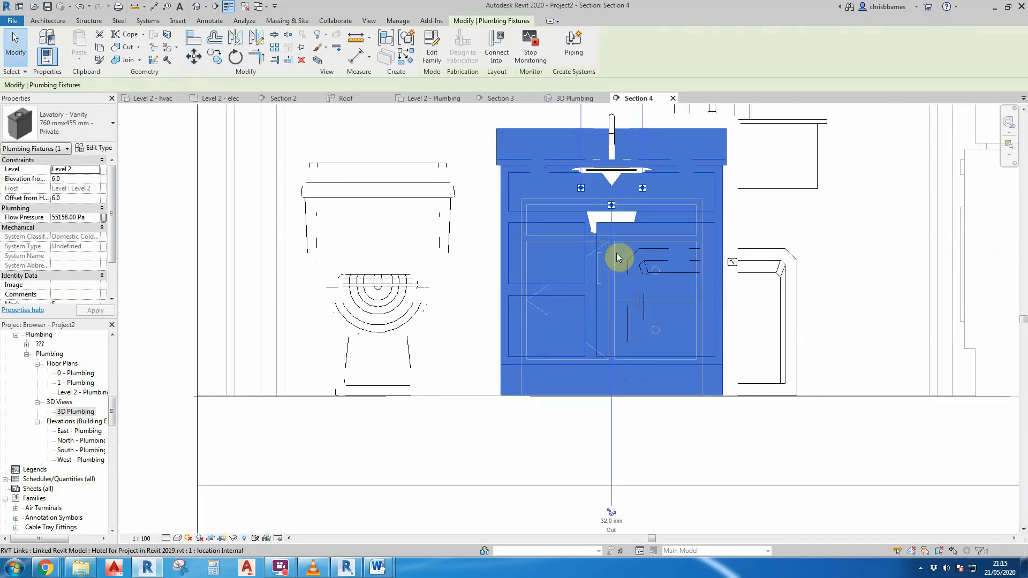
key("Escape")
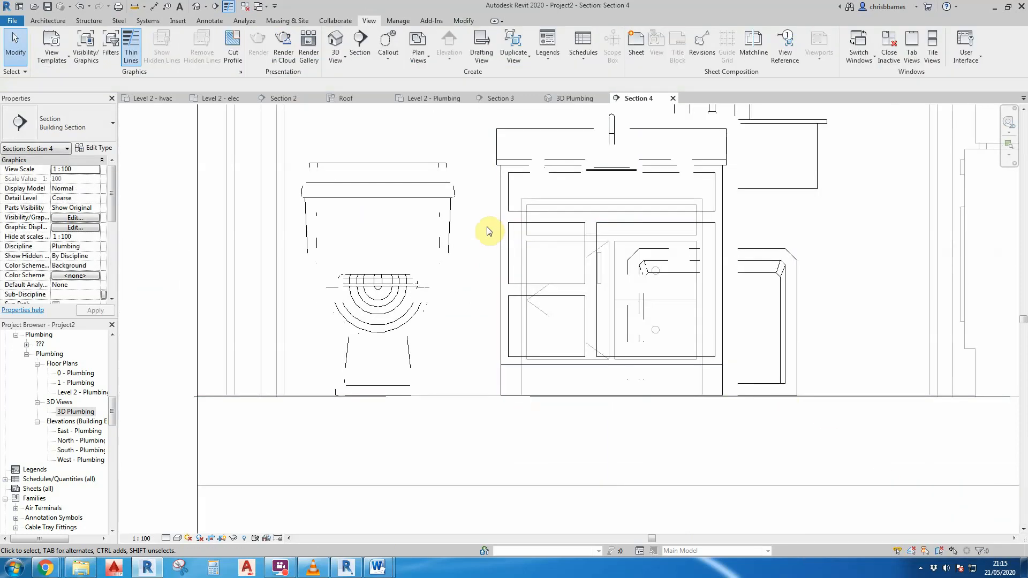
Move the Section 3 line in the Level 2 - Plumbing plan so it cuts through the bathroom with the copied fixtures, and open that section.
left_click(445, 99)
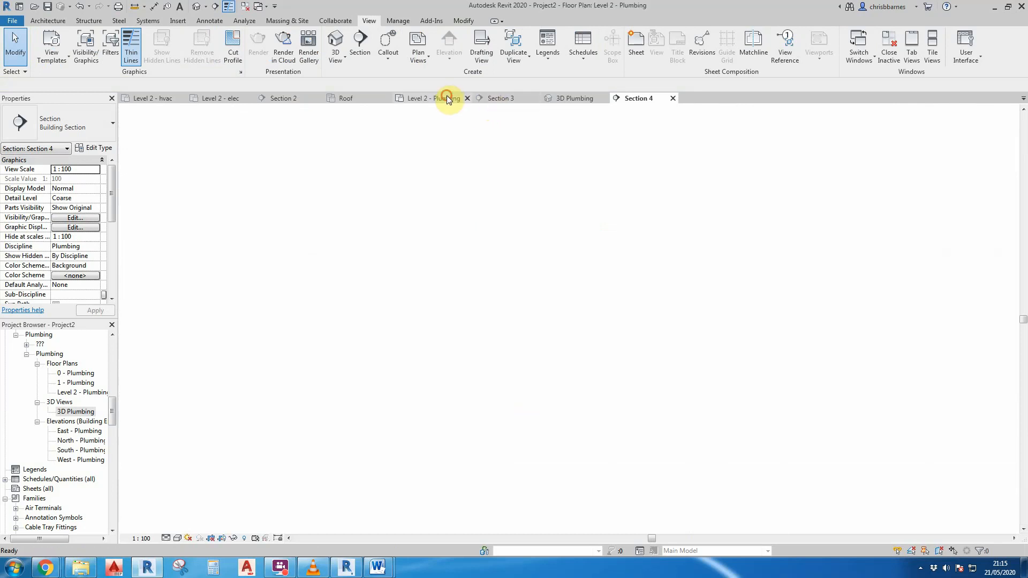
scroll(497, 277, "down", 3)
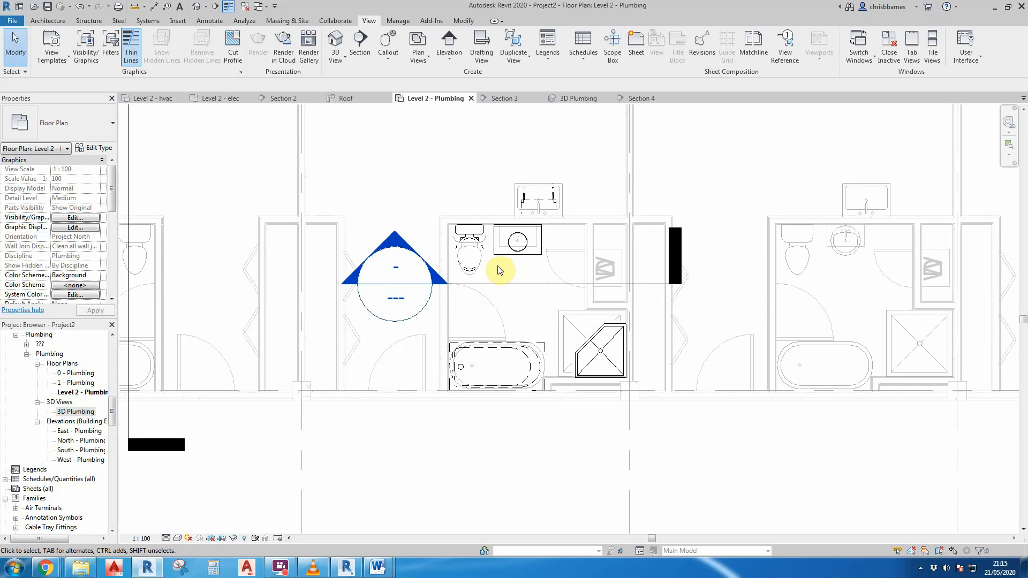
scroll(458, 289, "down", 5)
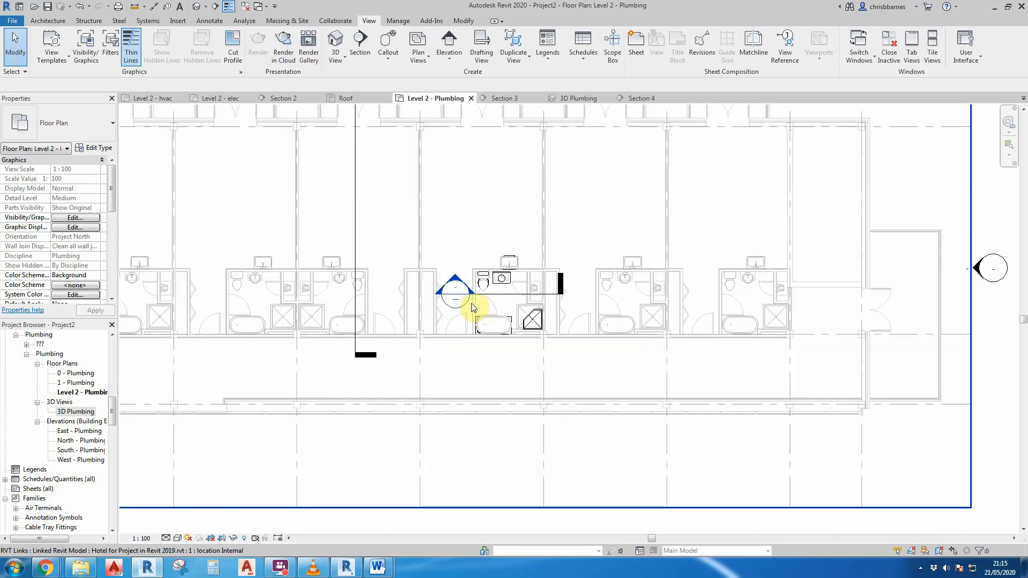
left_click(375, 300)
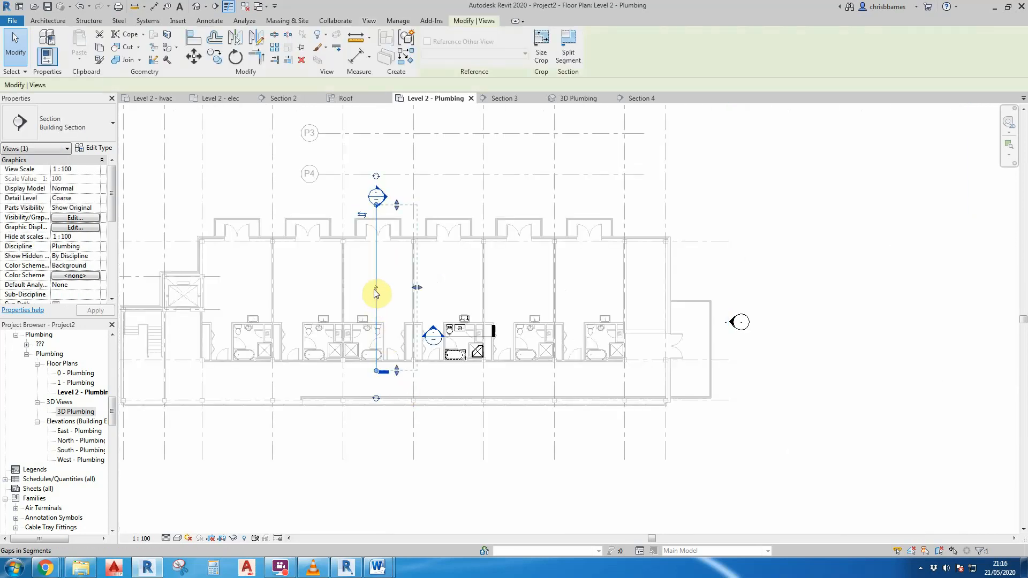
left_click_drag(375, 295, 449, 328)
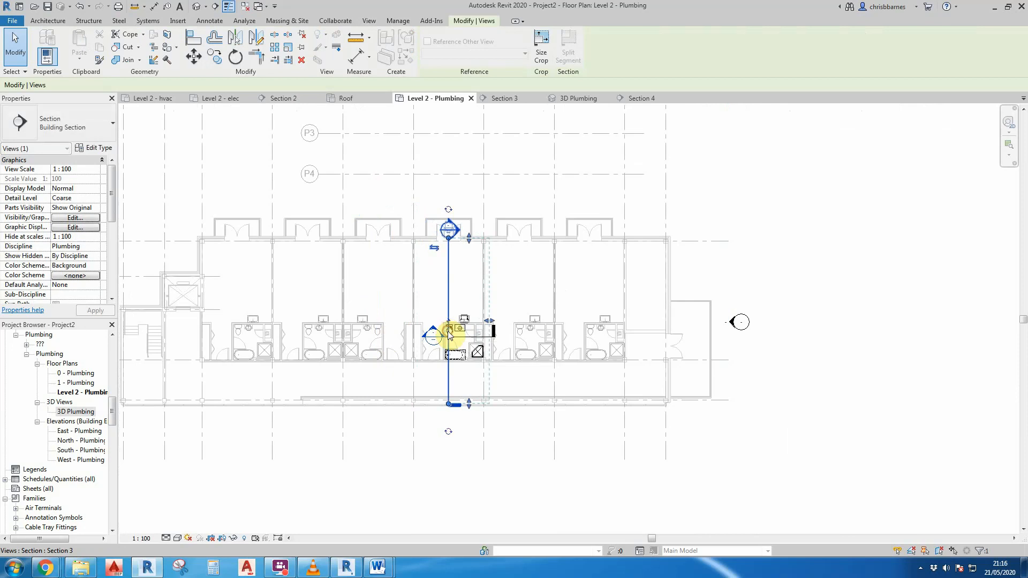
double_click(457, 236)
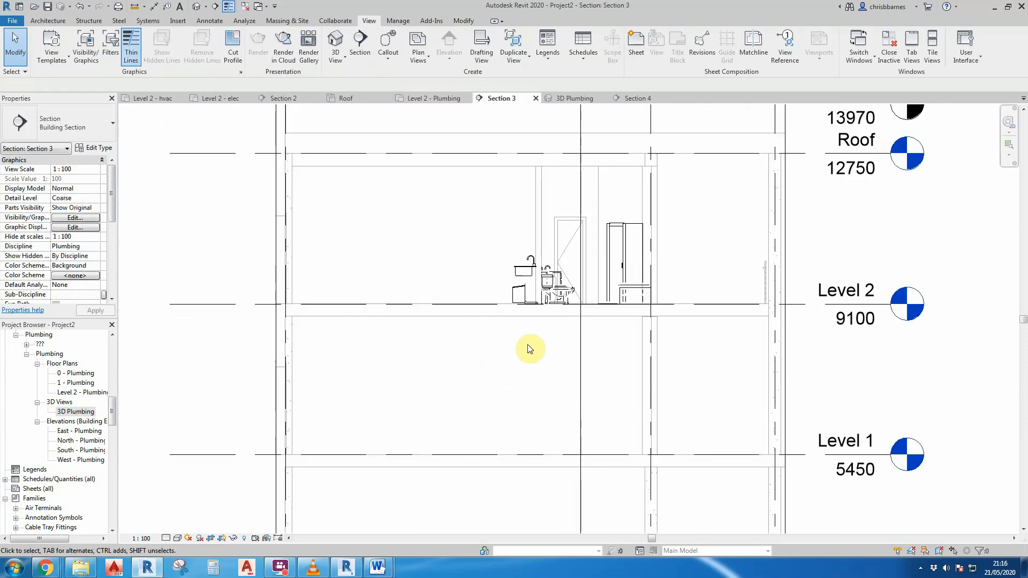
Select the service sink in Section 3 and check its position against the floor and the kitchen sink above.
scroll(562, 284, "up", 5)
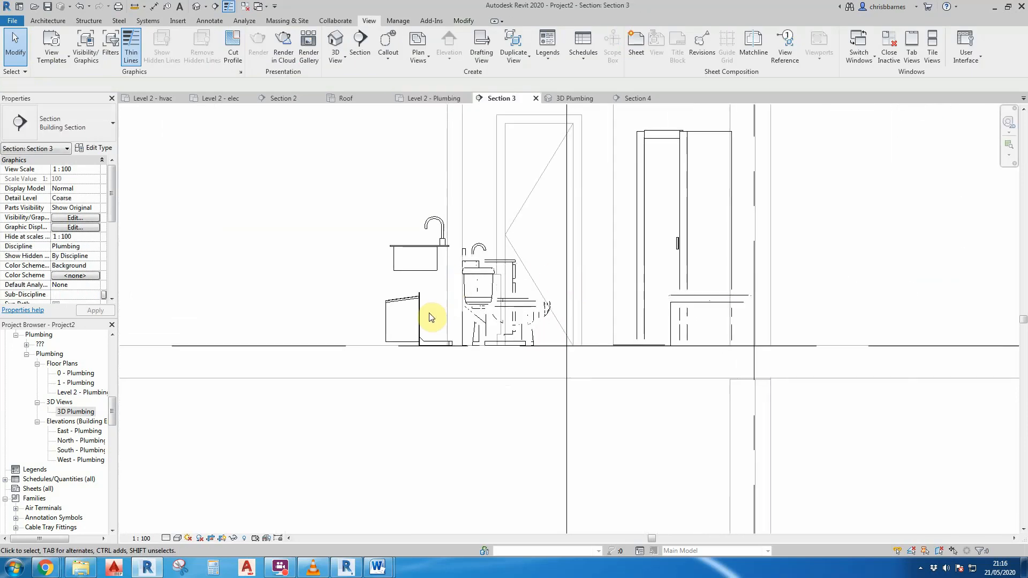
left_click(420, 319)
scroll(422, 316, "up", 2)
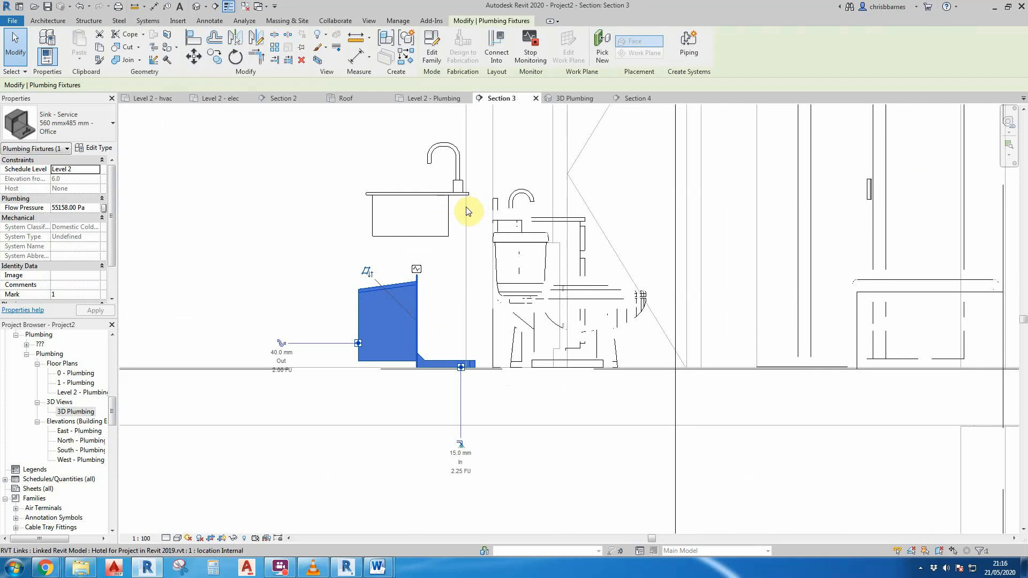
scroll(424, 287, "down", 2)
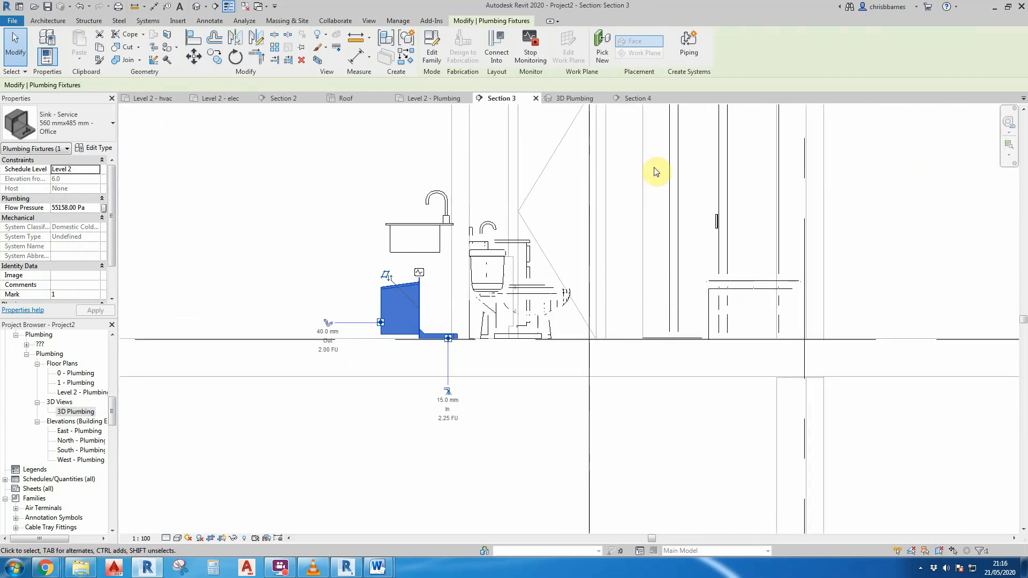
Return to the Level 2 - Plumbing plan and select the copied corner shower stall in the bathroom.
left_click(429, 99)
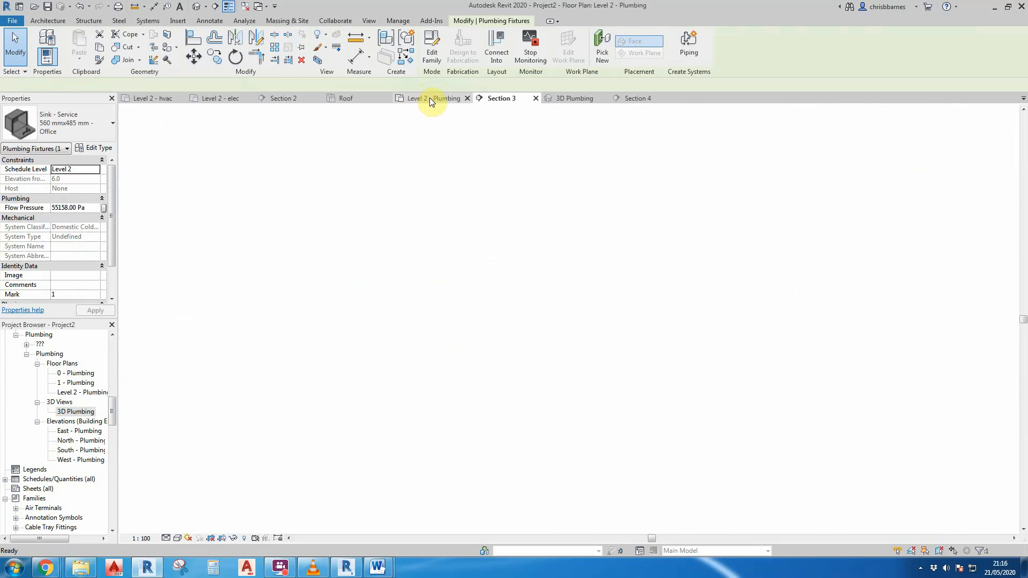
scroll(450, 332, "up", 4)
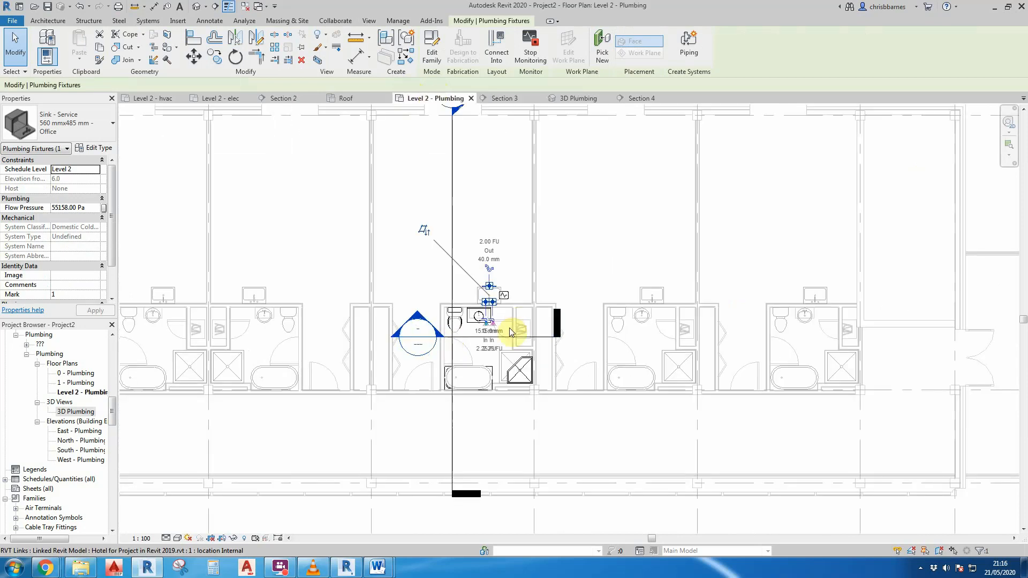
scroll(516, 415, "up", 3)
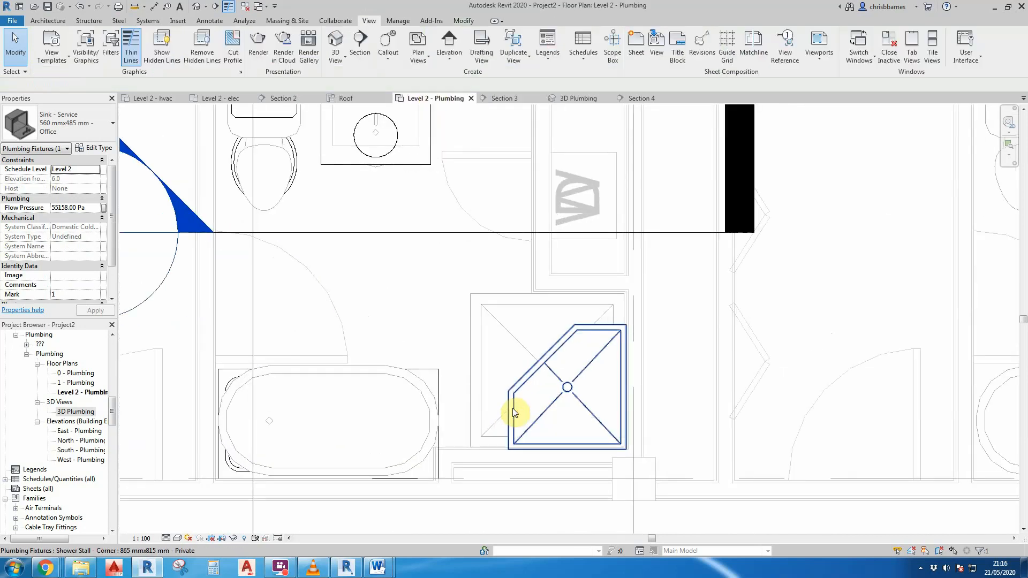
left_click(577, 326)
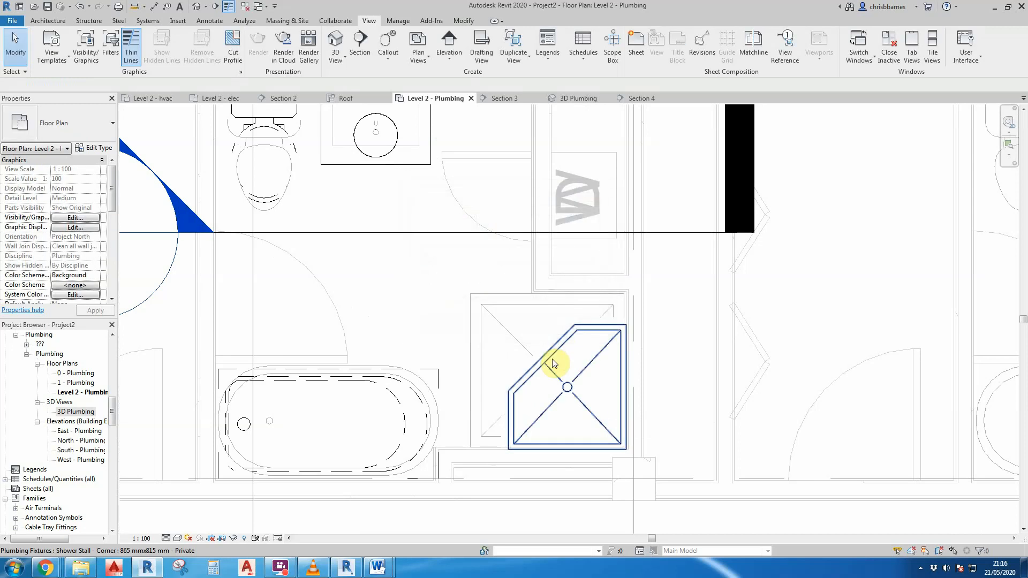
left_click(525, 380)
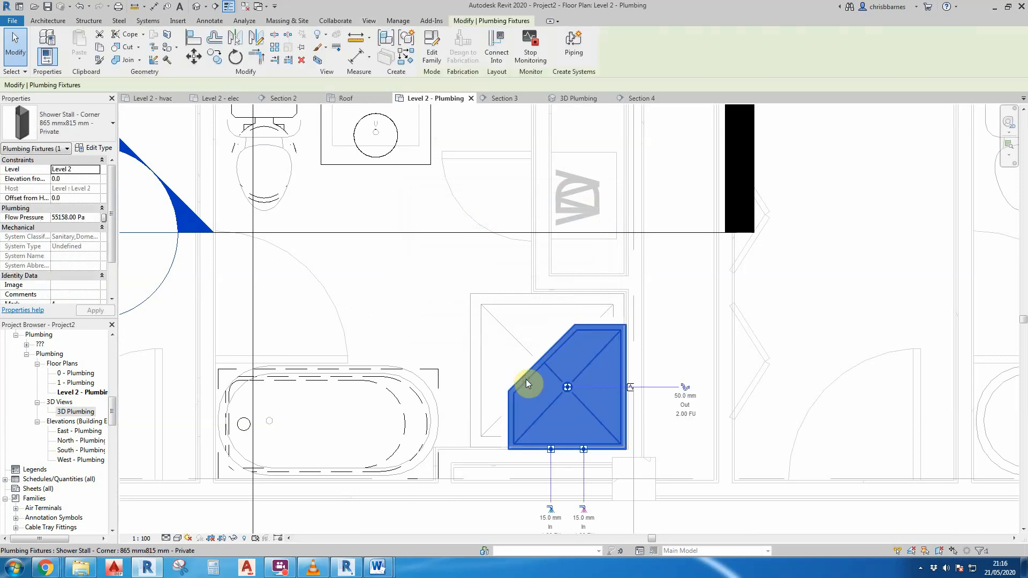
Try the 915 mmx915 mm and 1065 mmx1065 mm Private rectangular types on the shower stall, and return it to the 865 mmx815 mm - Private corner type.
left_click(74, 124)
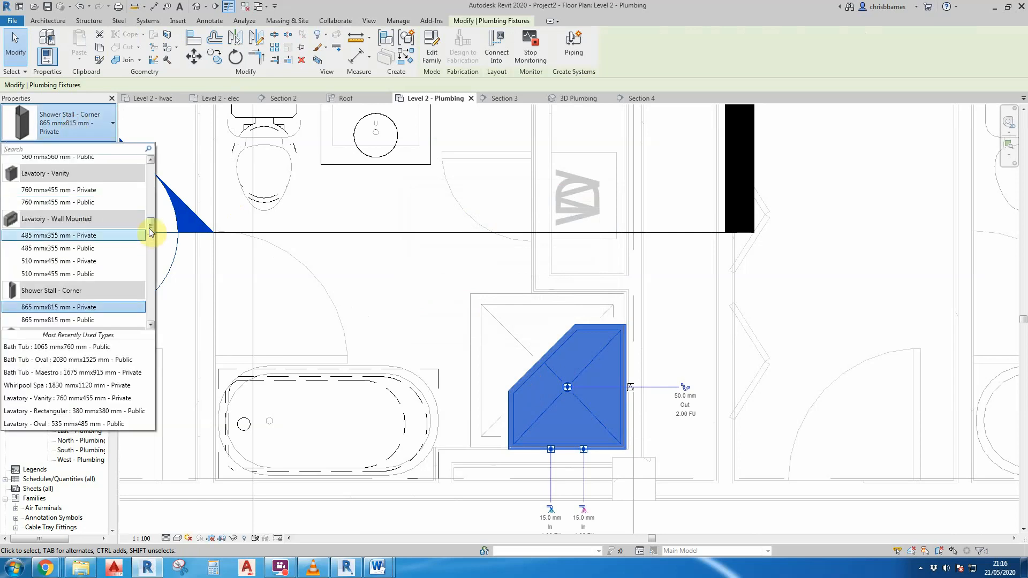
scroll(150, 231, "down", 2)
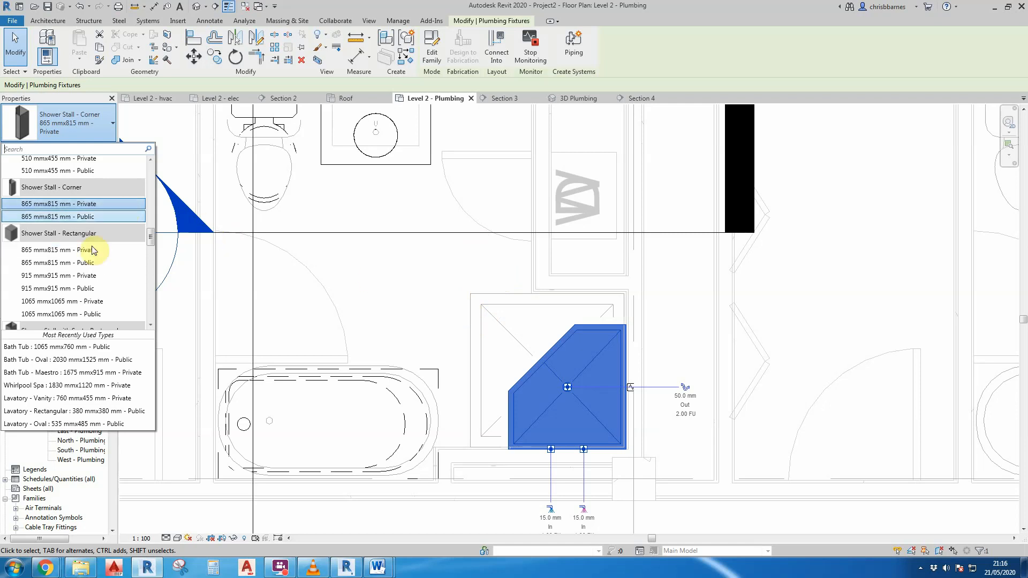
left_click(78, 275)
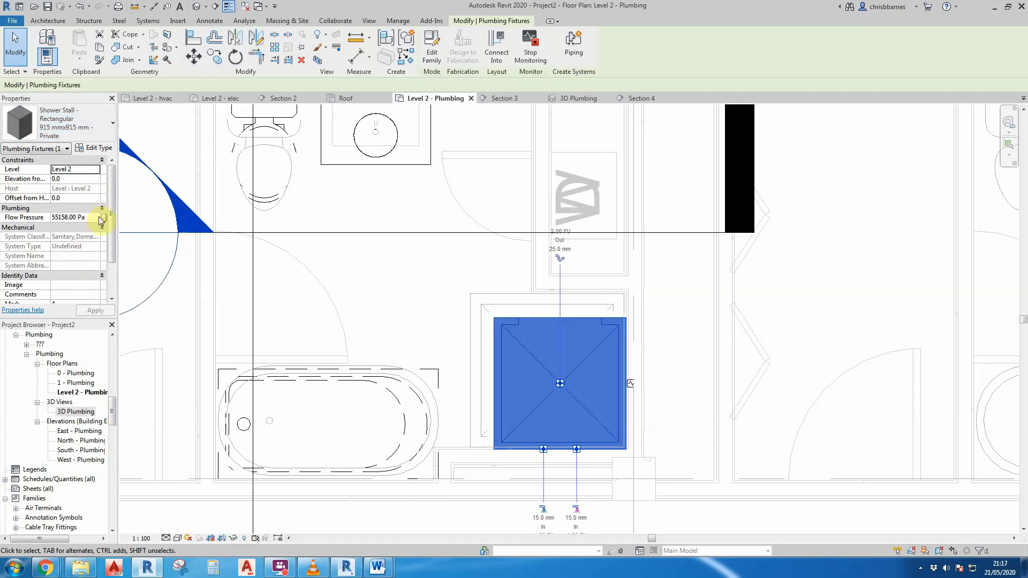
left_click(82, 122)
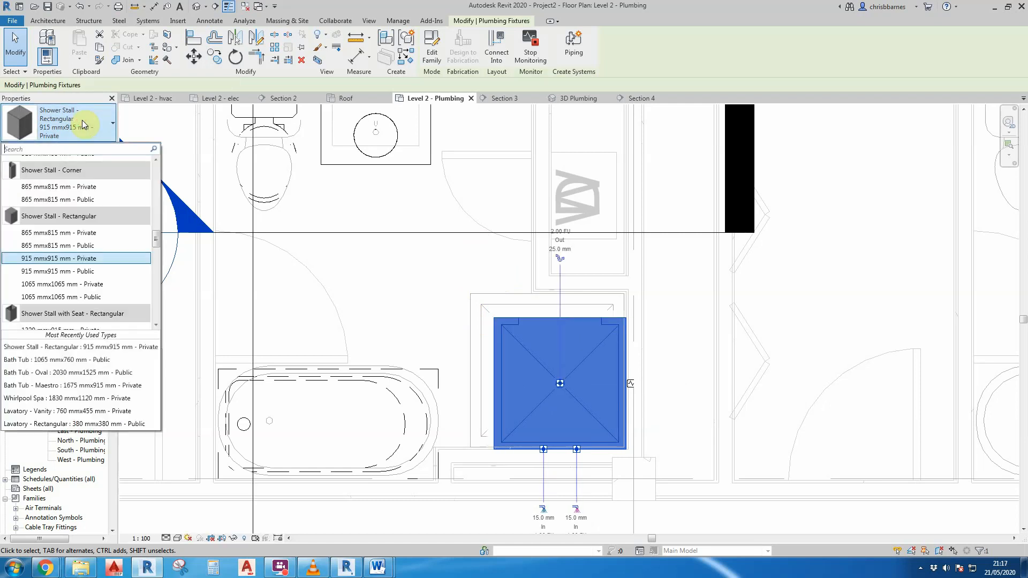
left_click(87, 286)
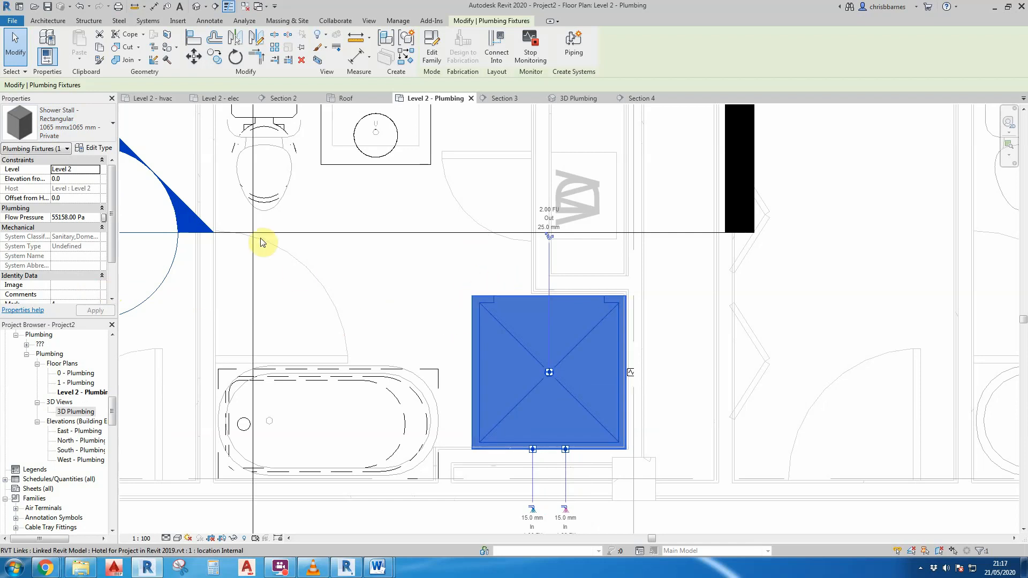
left_click(61, 127)
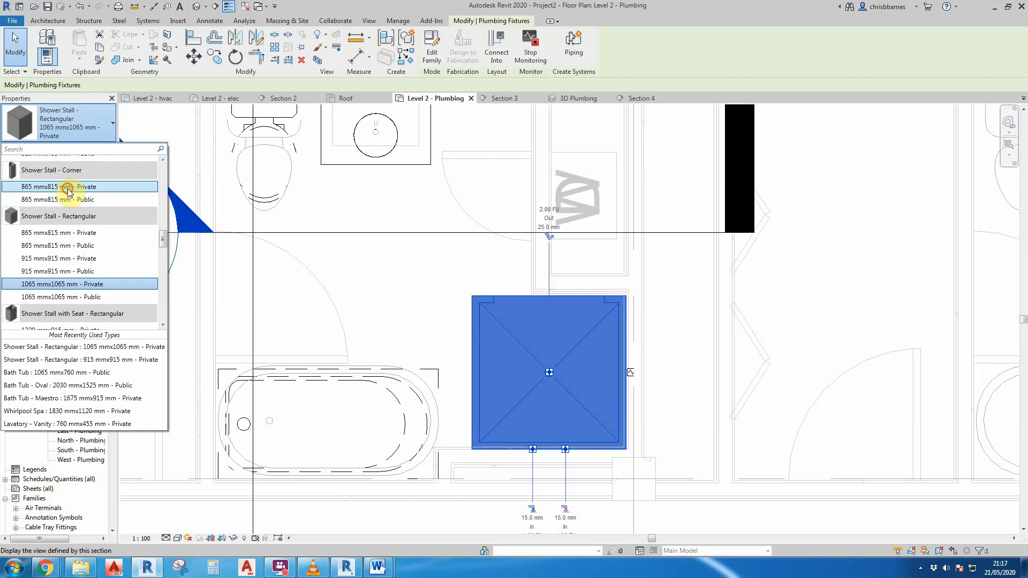
left_click(87, 197)
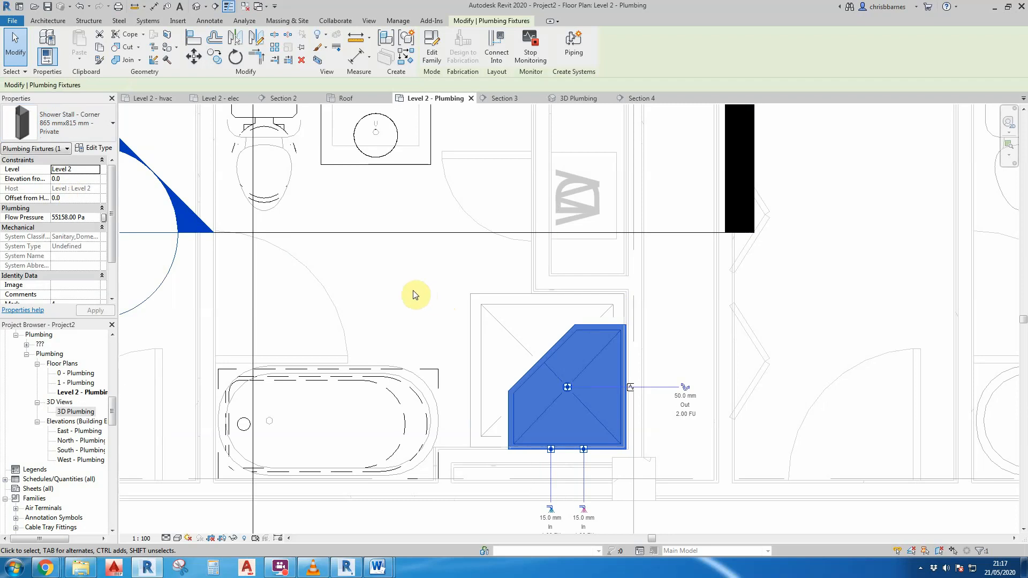
left_click(99, 149)
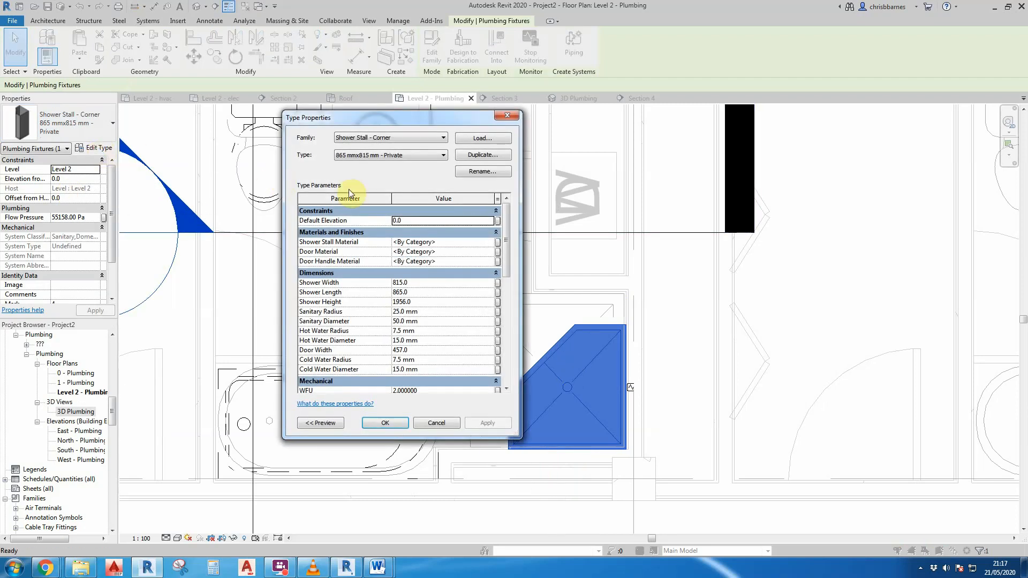
left_click(467, 156)
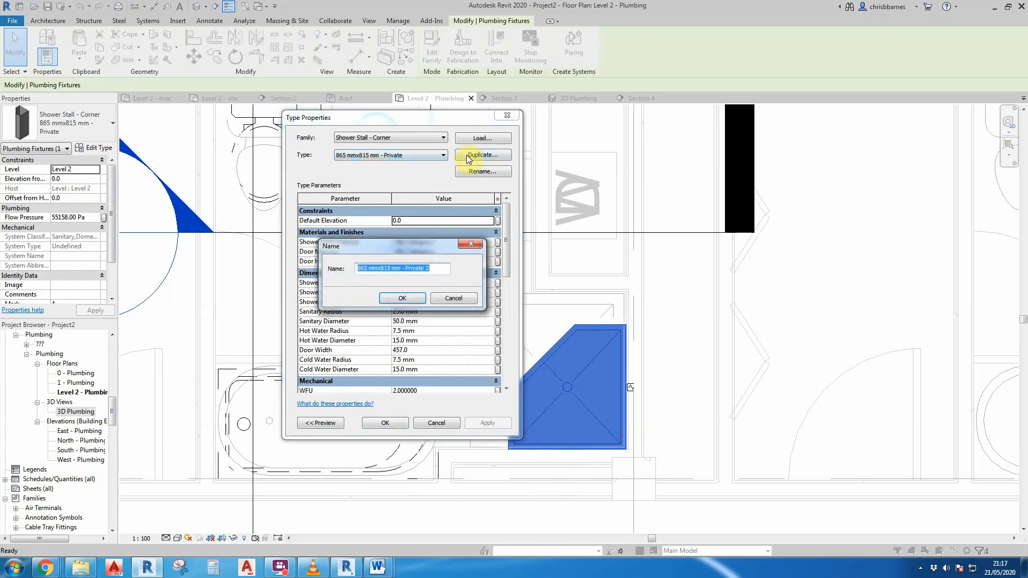
left_click(441, 297)
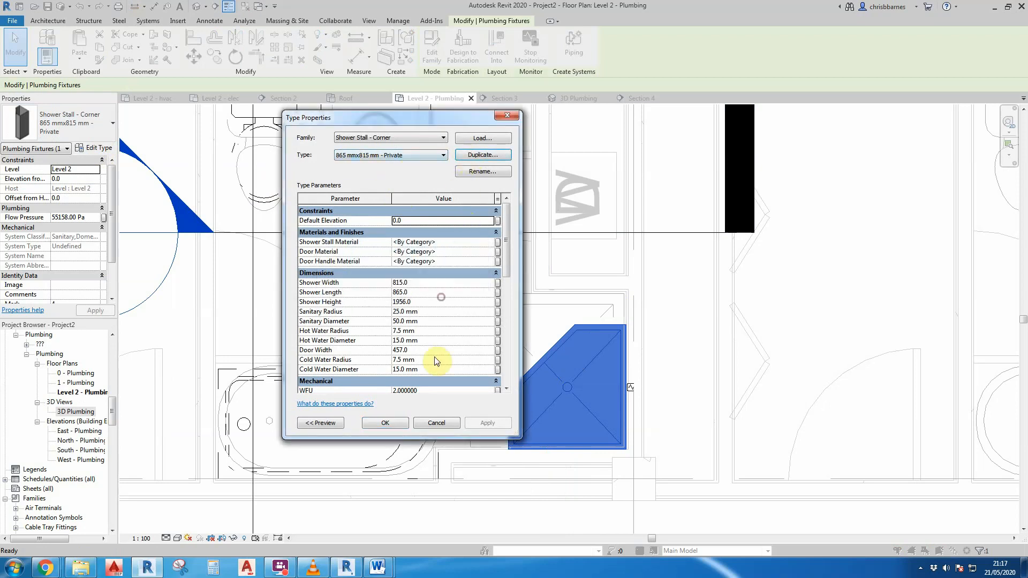
left_click(441, 417)
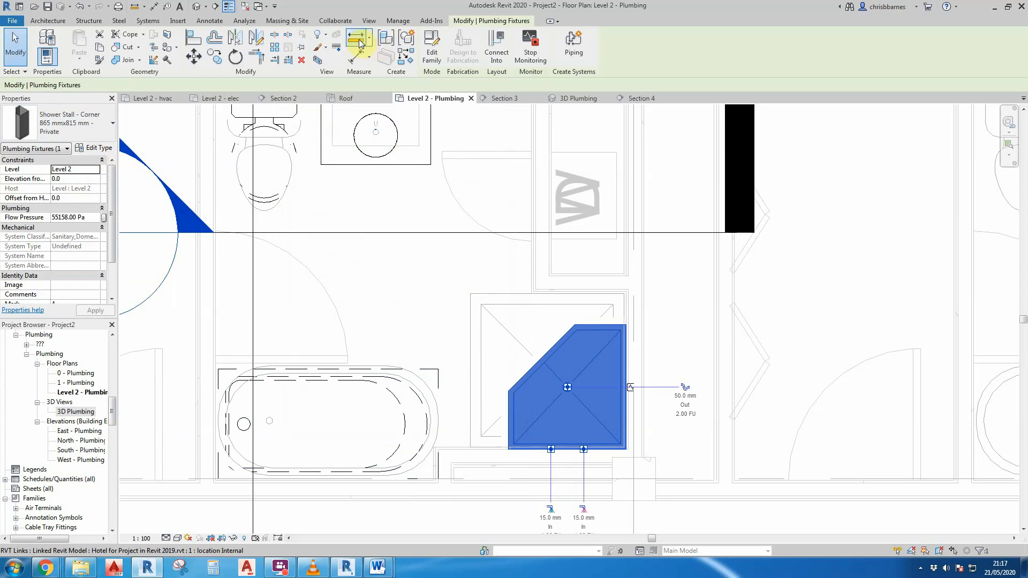
Measure the sides of the linked square shower tray in the plan to find the size the corner stall needs.
left_click(489, 167)
key("Return")
scroll(624, 293, "up", 2)
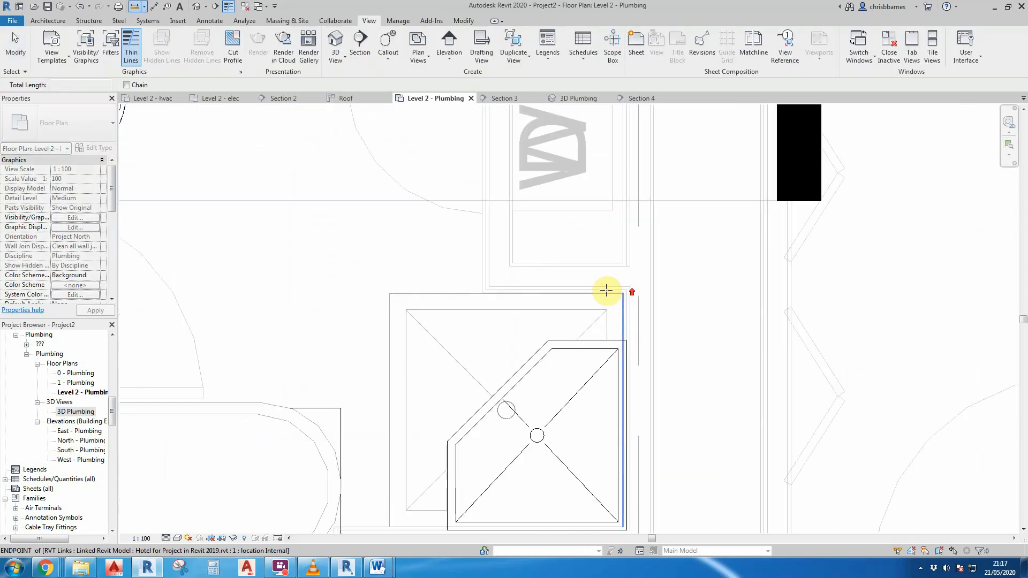
left_click(390, 294)
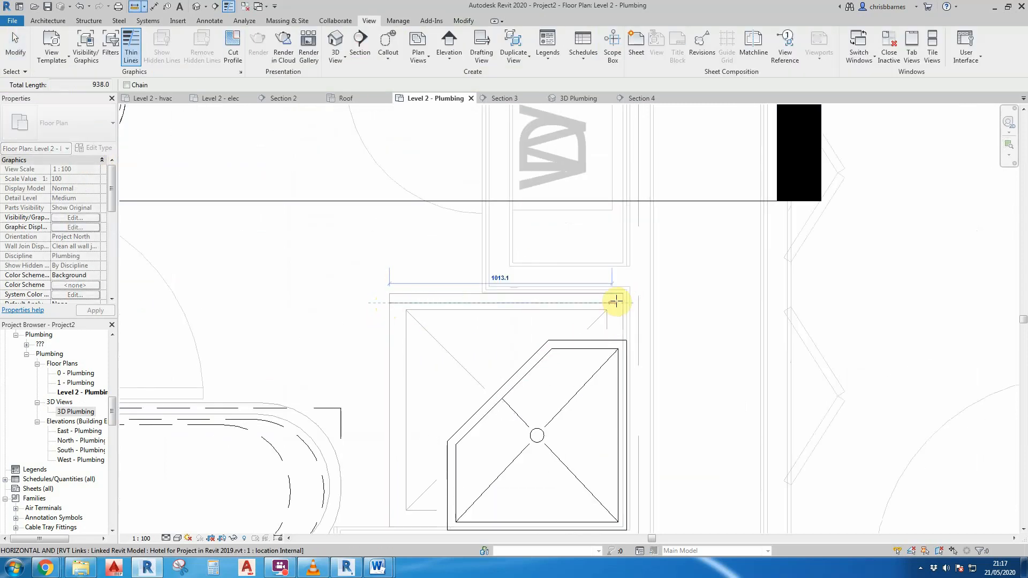
scroll(624, 225, "down", 3)
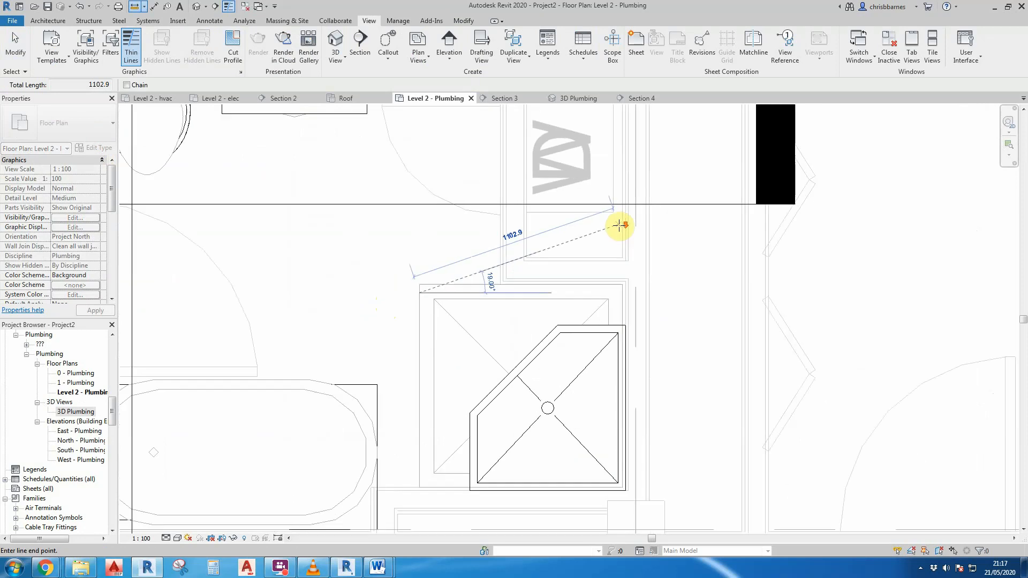
key("Escape")
key("Escape")
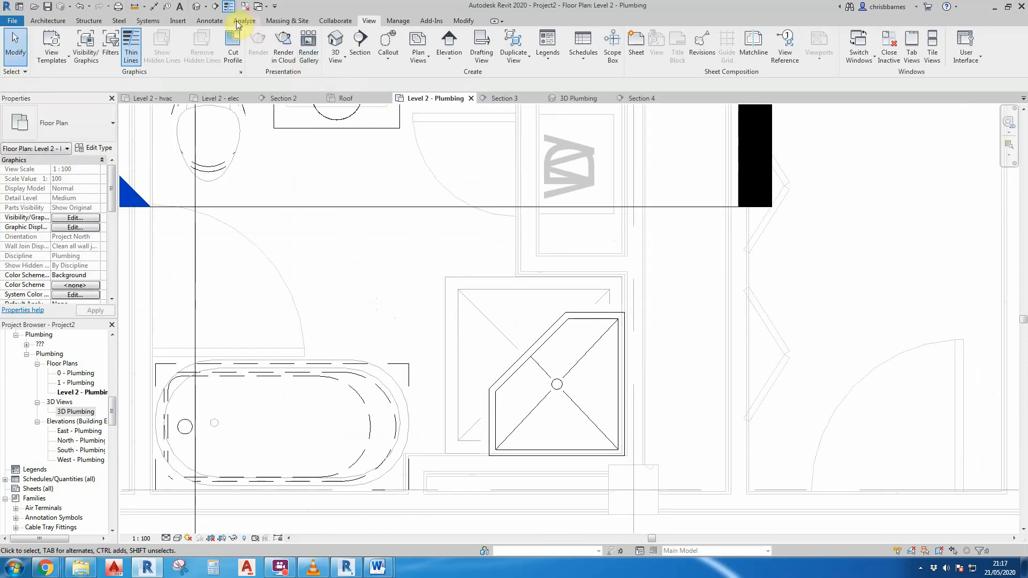
left_click(135, 6)
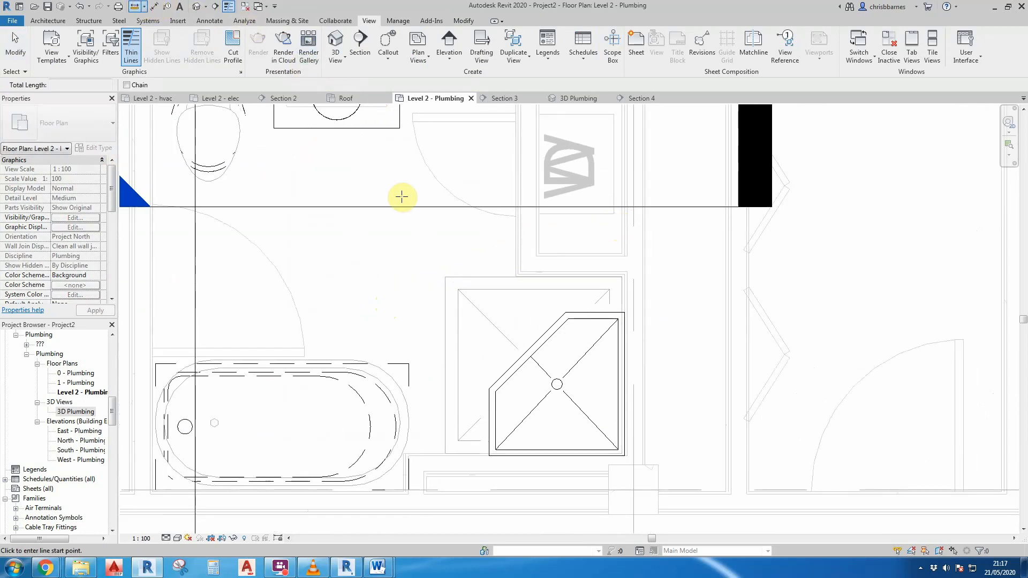
left_click(457, 277)
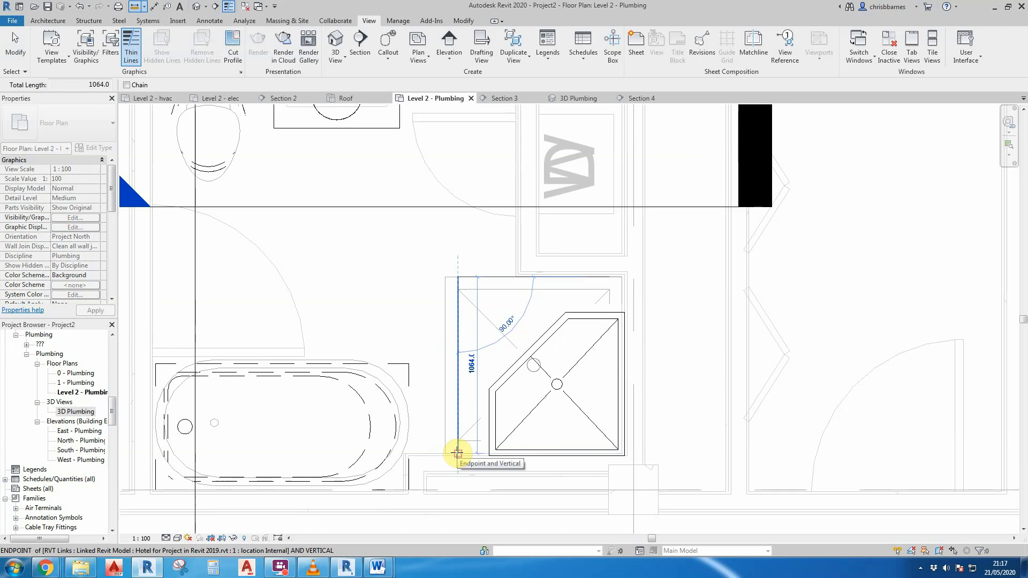
key("Escape")
key("Escape")
Duplicate the corner shower stall's type as 1064 mm x1064 mm - Private, with Shower Width and Shower Length set to 1064.
left_click(509, 387)
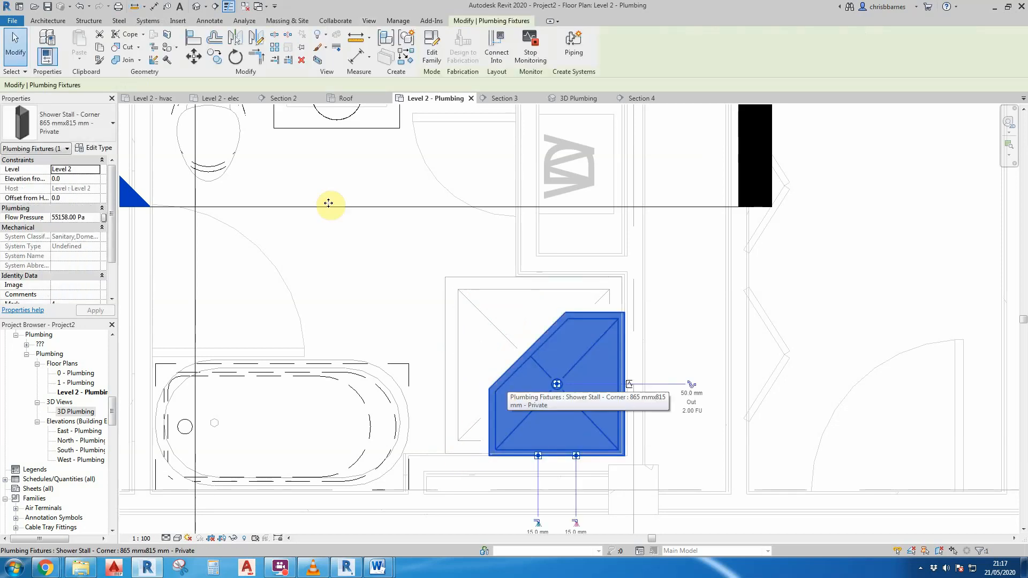
left_click(93, 149)
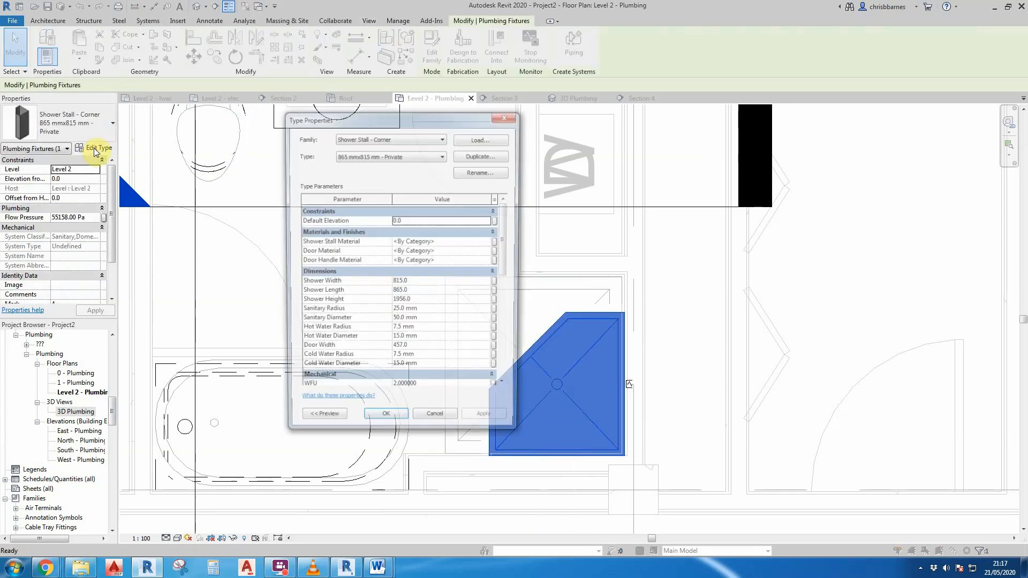
left_click(474, 155)
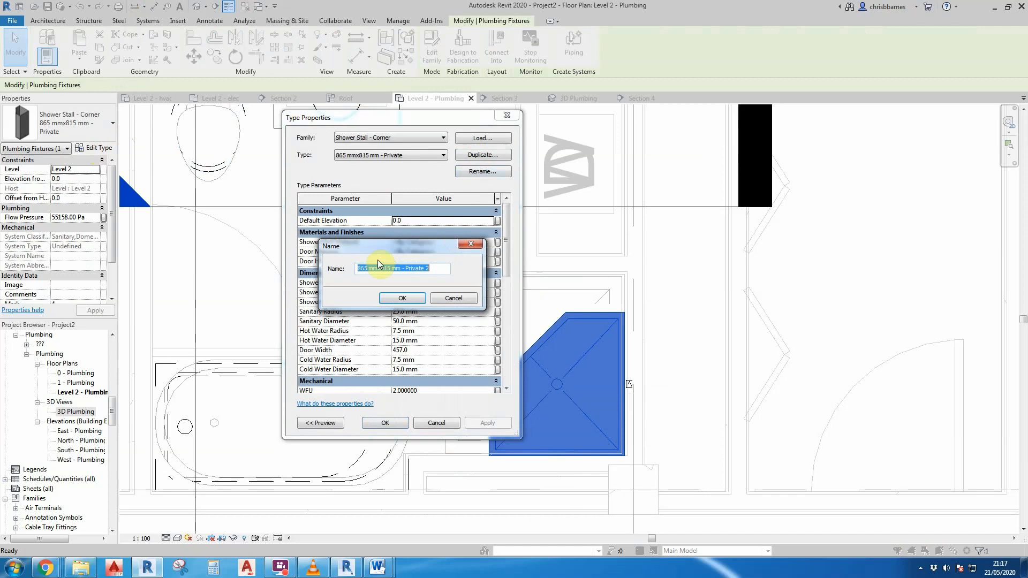
left_click(368, 269)
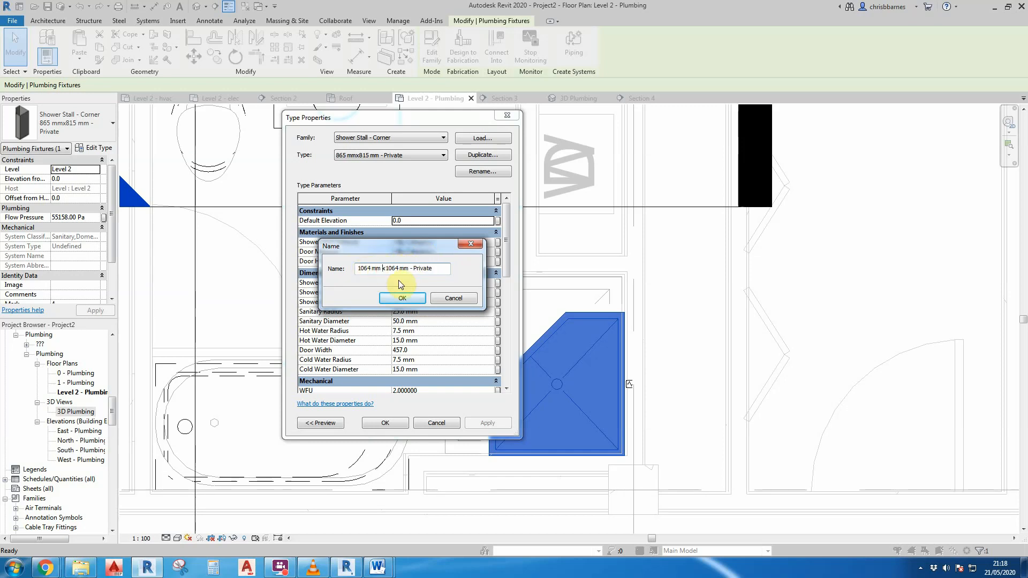
left_click(407, 303)
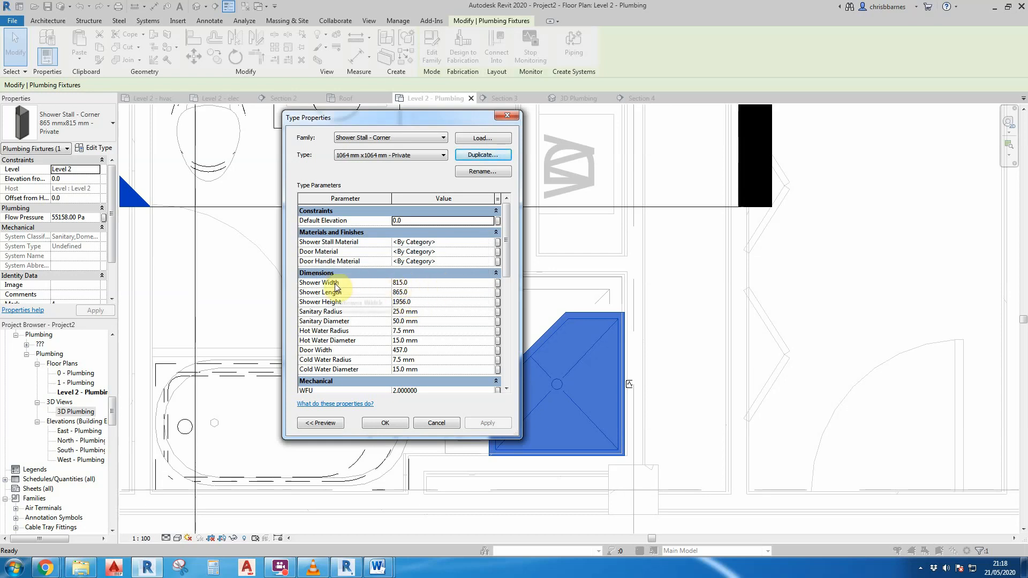
left_click(425, 284)
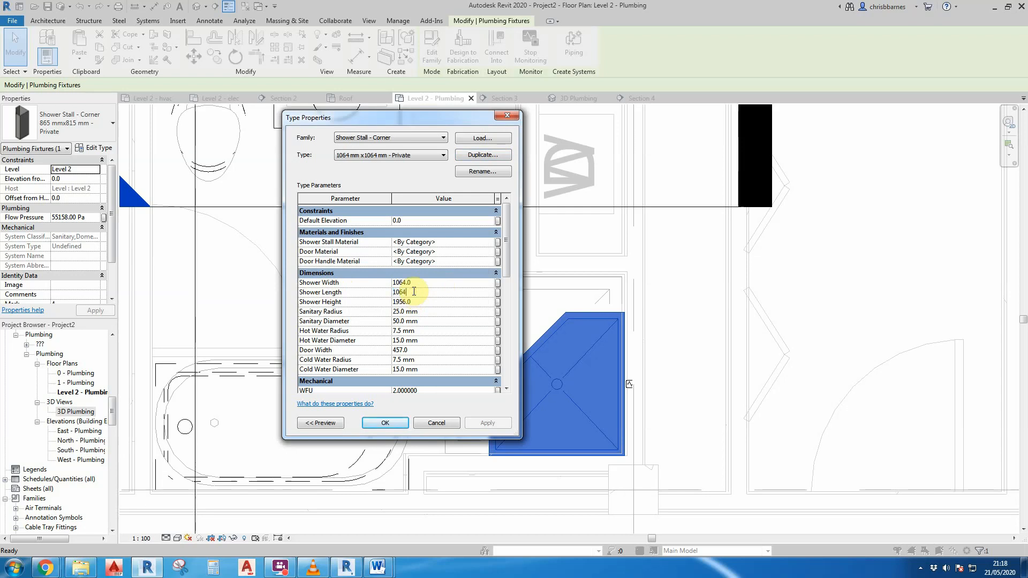
left_click(398, 423)
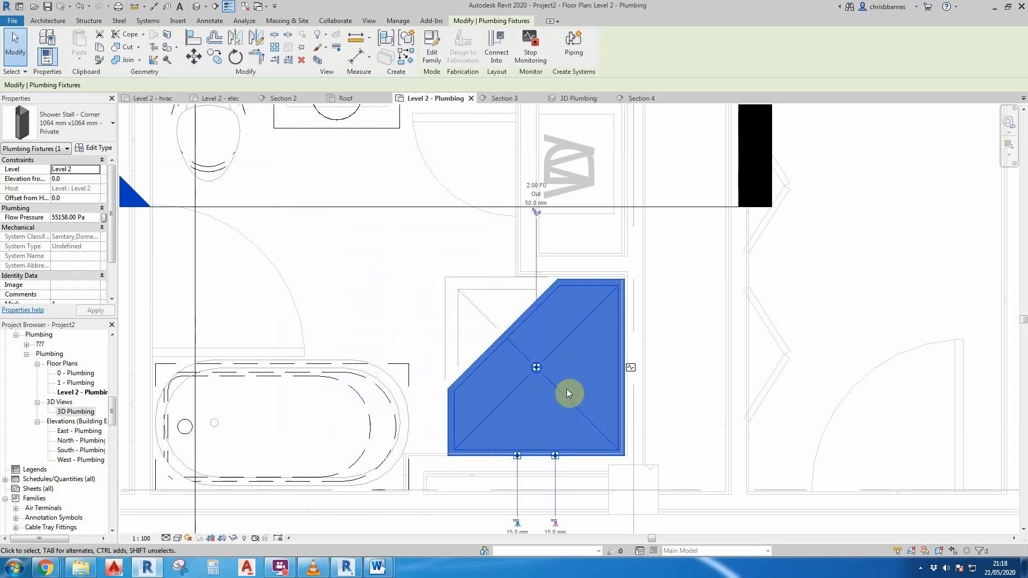
Shift the corner shower stall sideways to line up with the linked shower tray's side edges, and dismiss the coordination warning.
left_click_drag(562, 391, 559, 381)
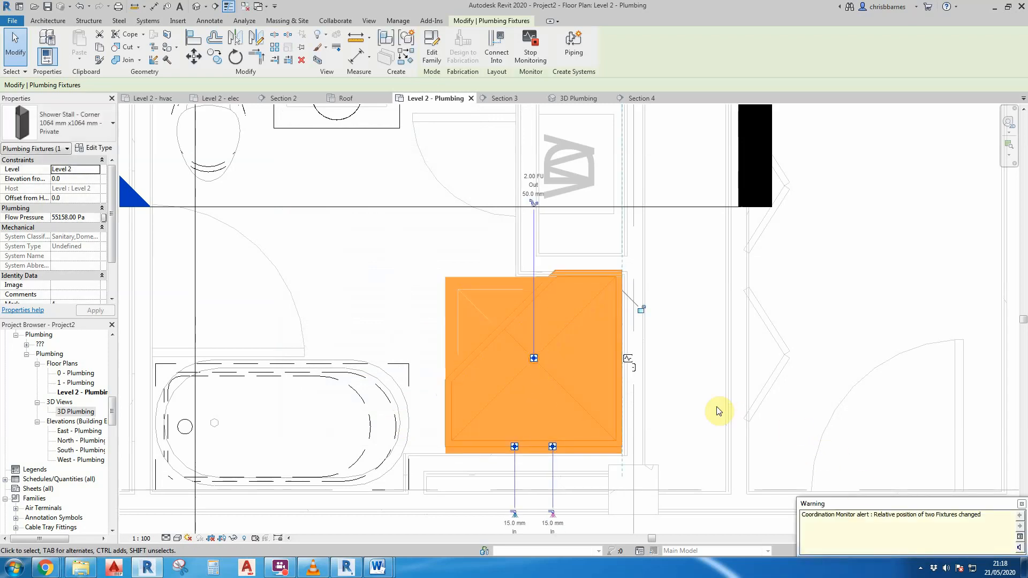
left_click(1019, 506)
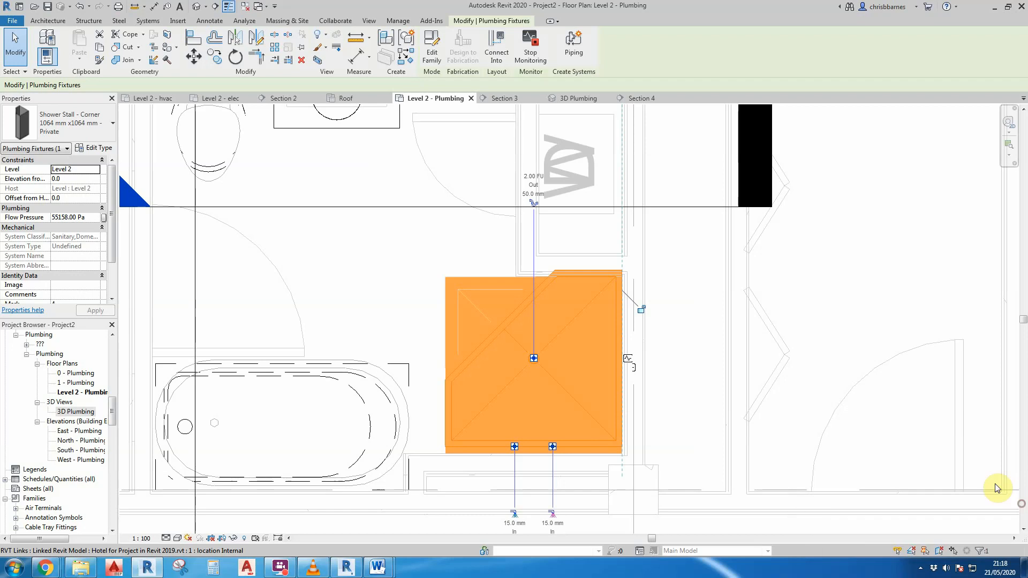
left_click(734, 383)
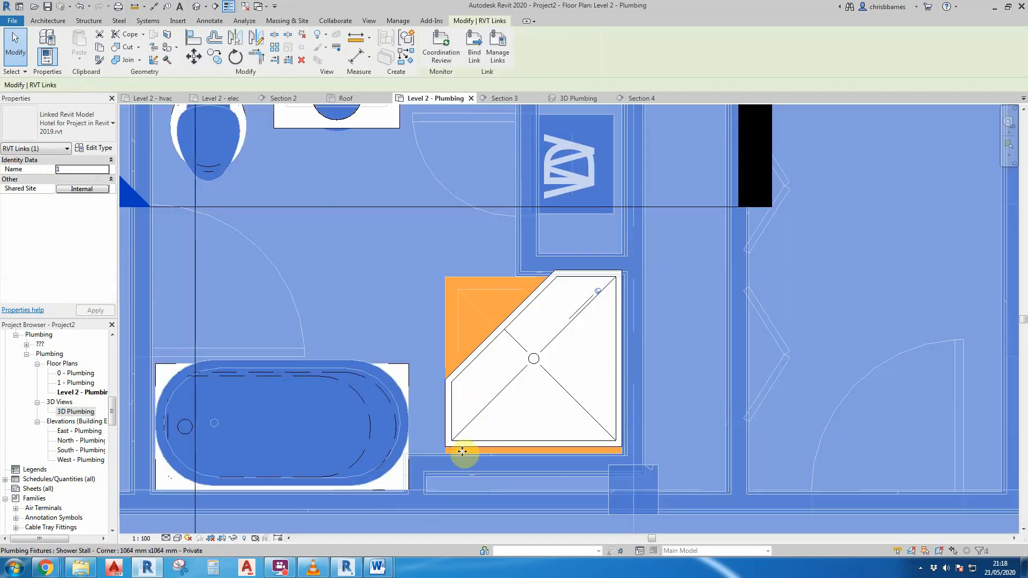
scroll(460, 452, "up", 1)
key("Escape")
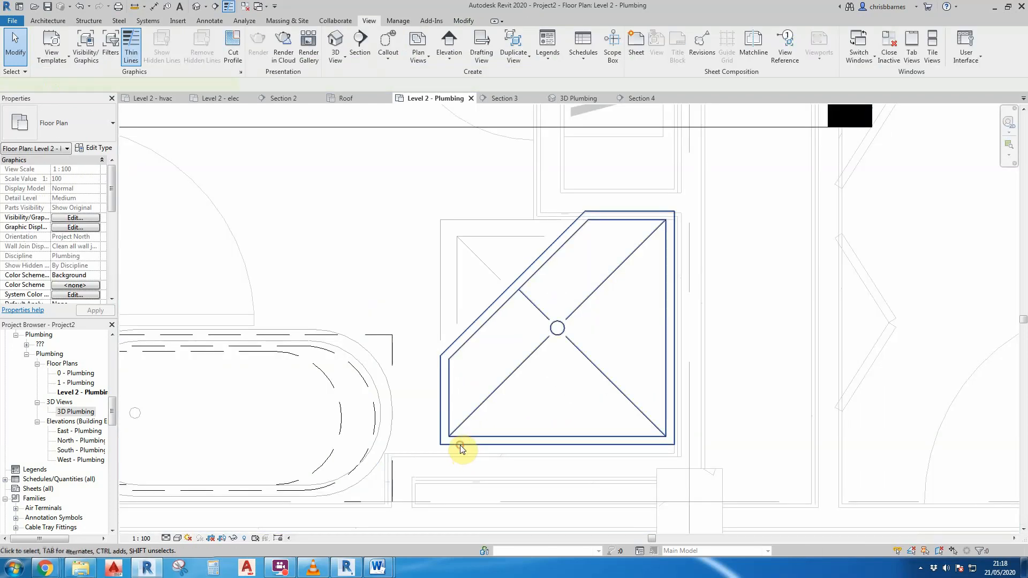
Move the corner shower stall down in plan onto the linked shower tray's lower edge, and dismiss the coordination warning.
left_click(461, 445)
scroll(460, 444, "up", 2)
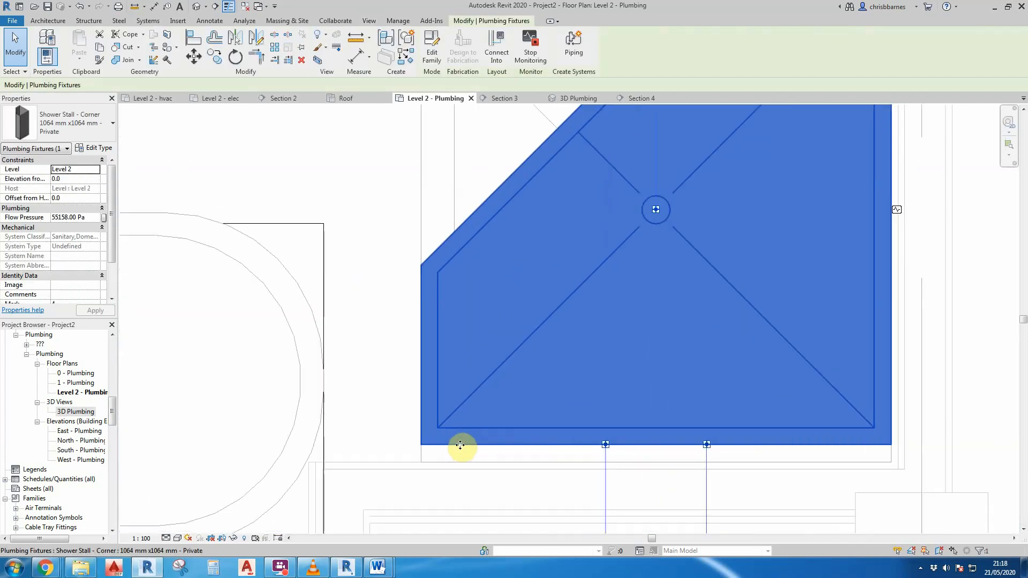
left_click(194, 58)
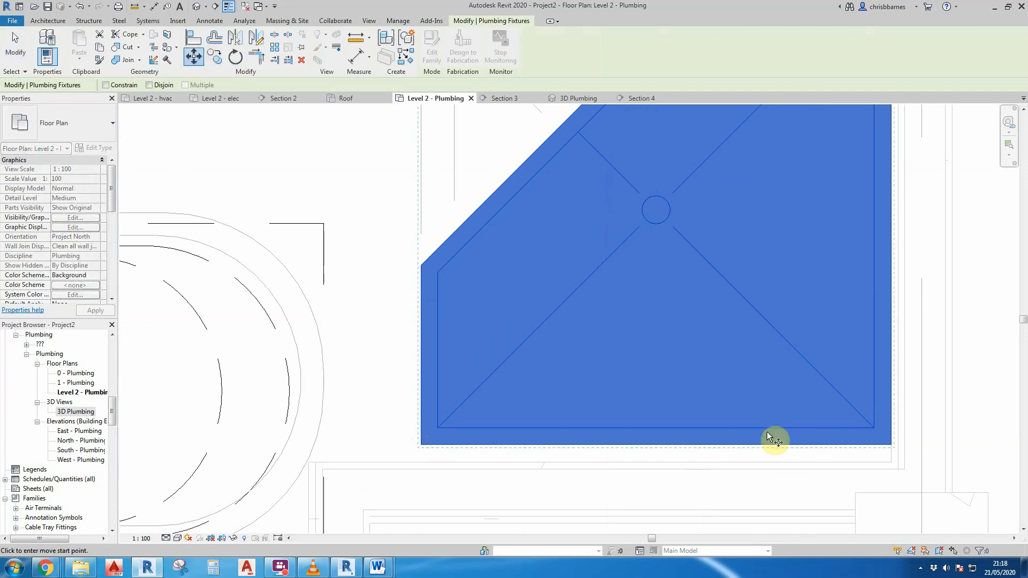
left_click(651, 445)
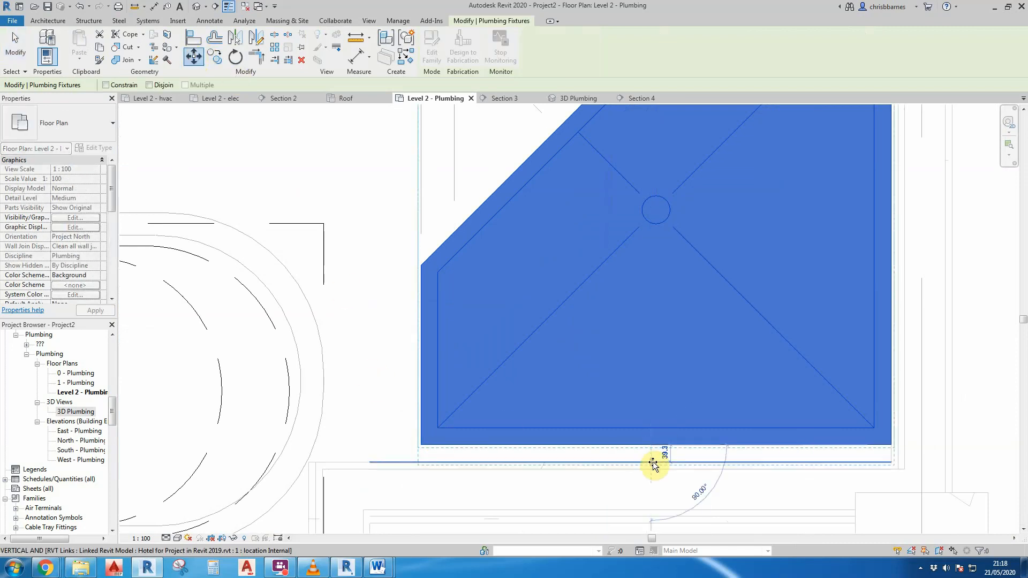
left_click(651, 463)
scroll(541, 395, "down", 3)
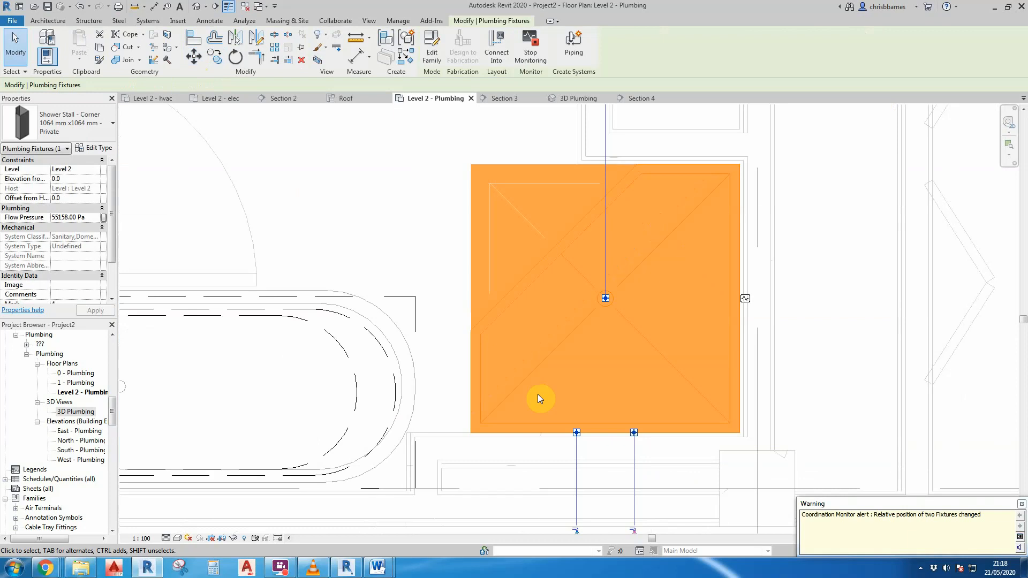
left_click(749, 321)
Examine the copied fixtures against the linked bathroom in the Level 2 - Plumbing plan, and the service sink in Section 3.
scroll(535, 365, "down", 5)
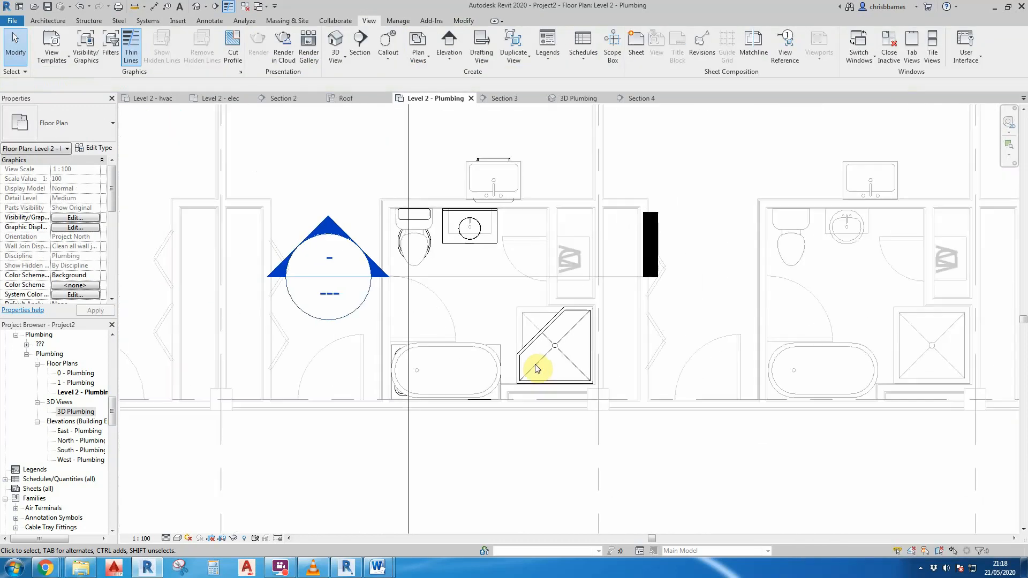
scroll(498, 298, "up", 4)
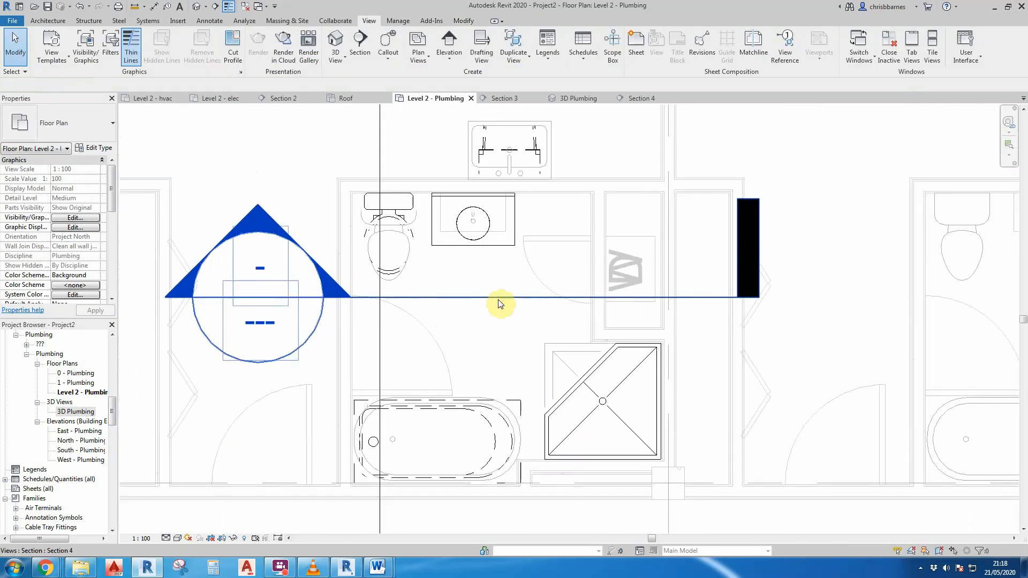
scroll(490, 329, "down", 2)
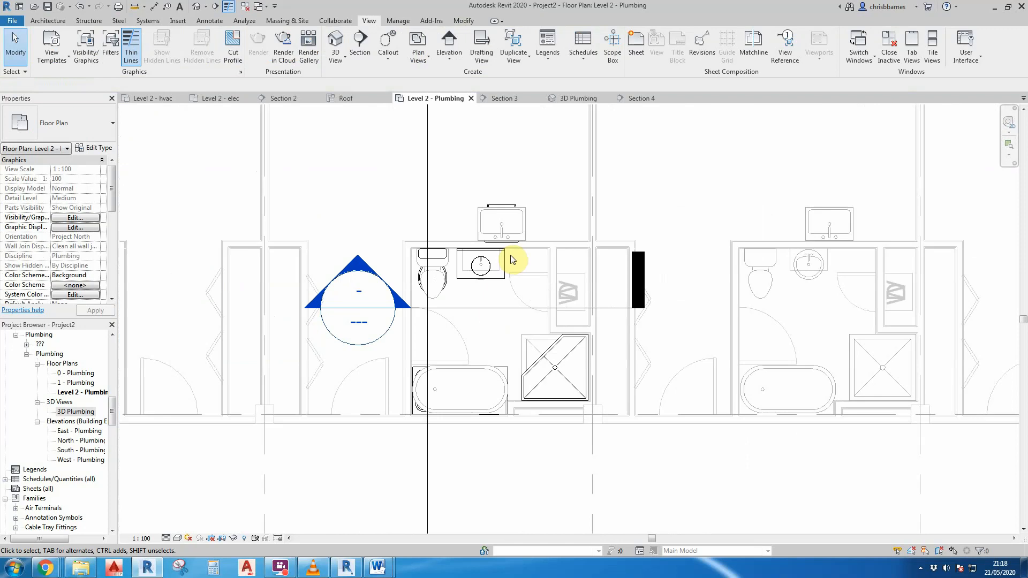
scroll(473, 224, "down", 2)
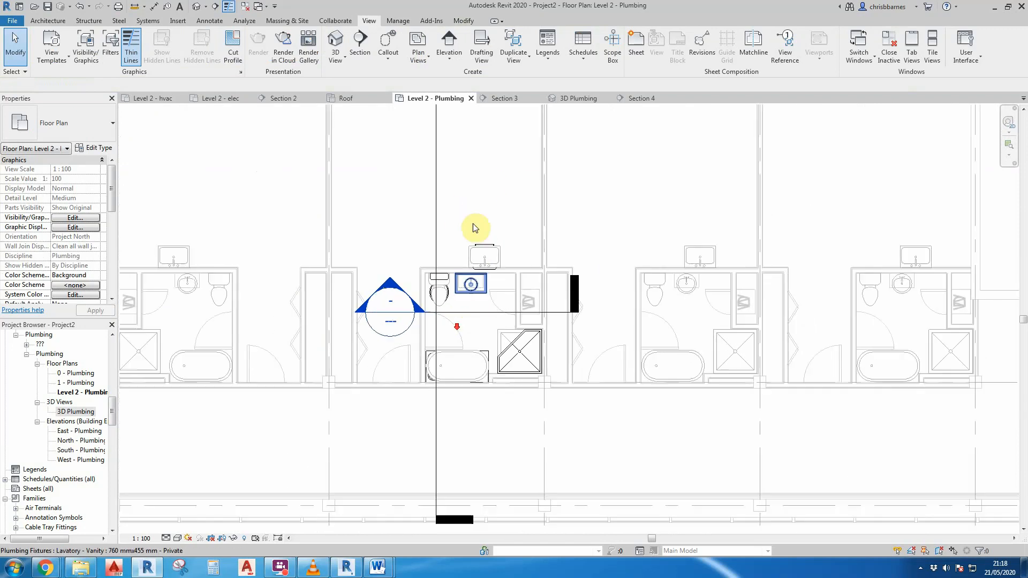
scroll(473, 228, "up", 1)
scroll(472, 227, "up", 3)
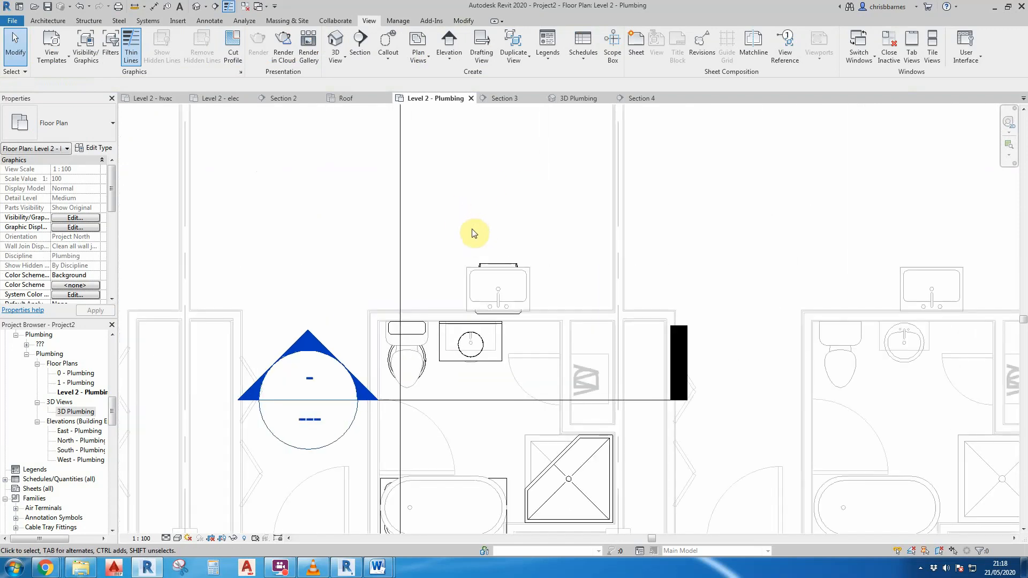
left_click(506, 266)
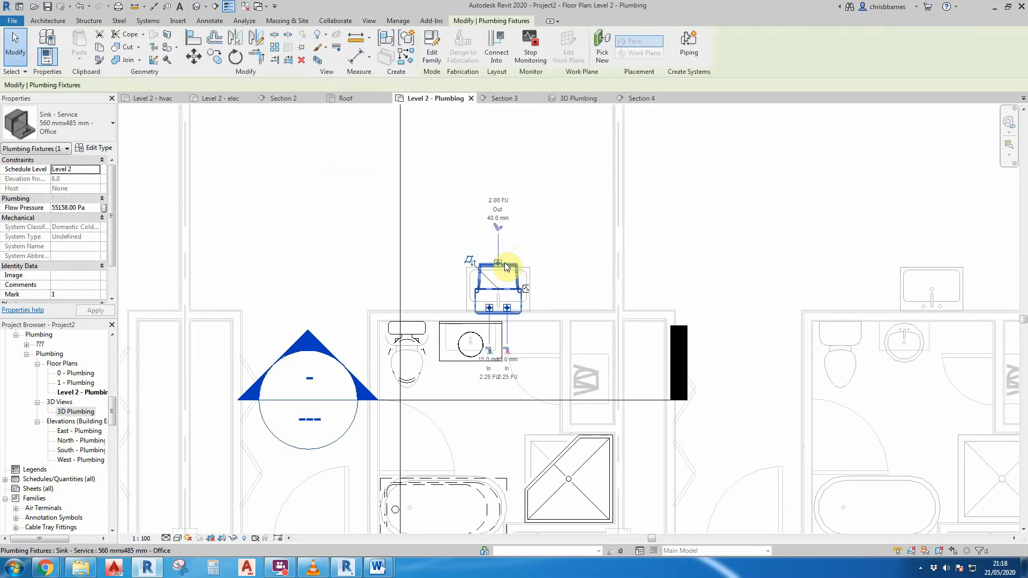
scroll(505, 336, "down", 3)
scroll(487, 265, "down", 3)
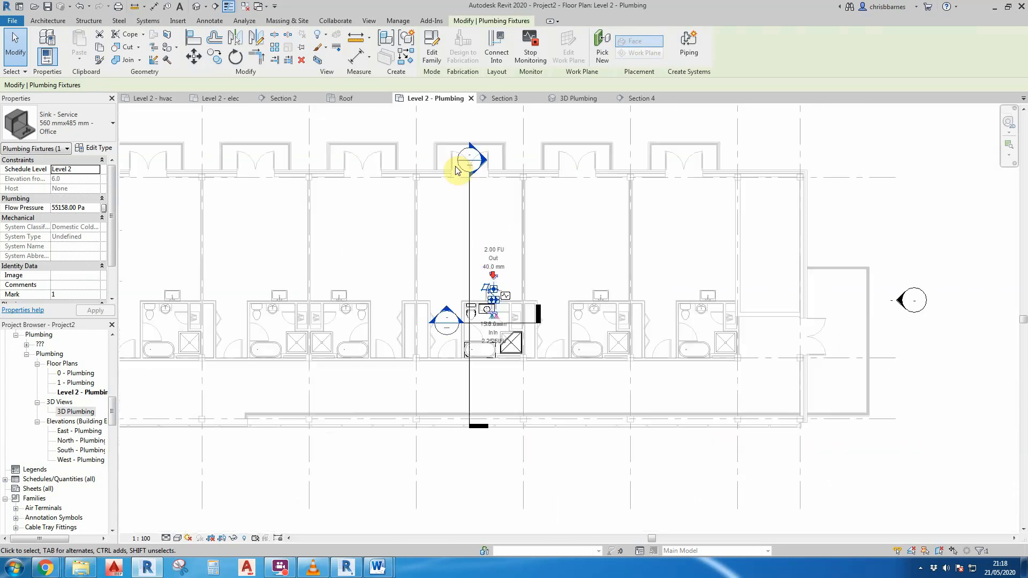
double_click(484, 161)
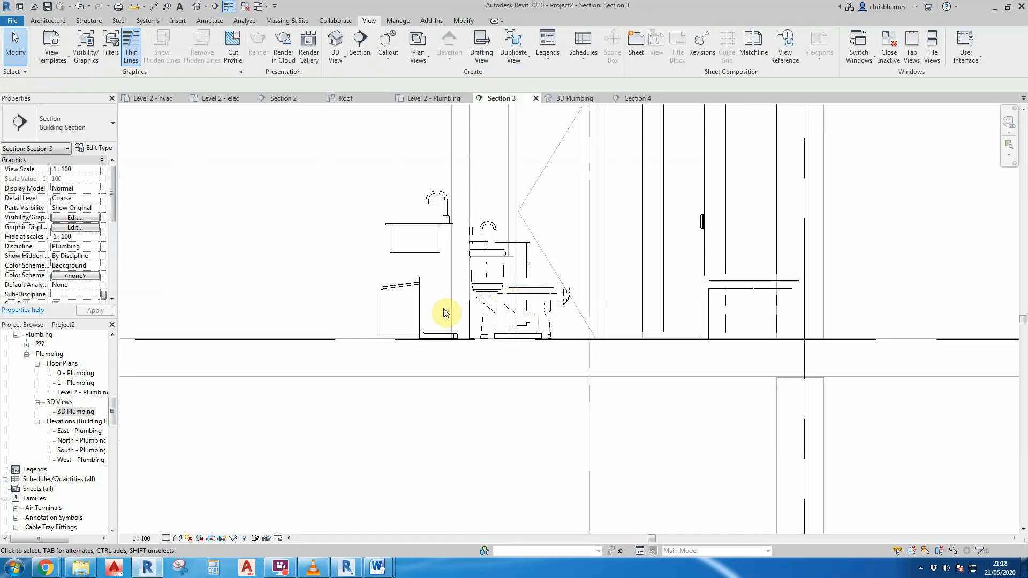
left_click(422, 312)
key("Escape")
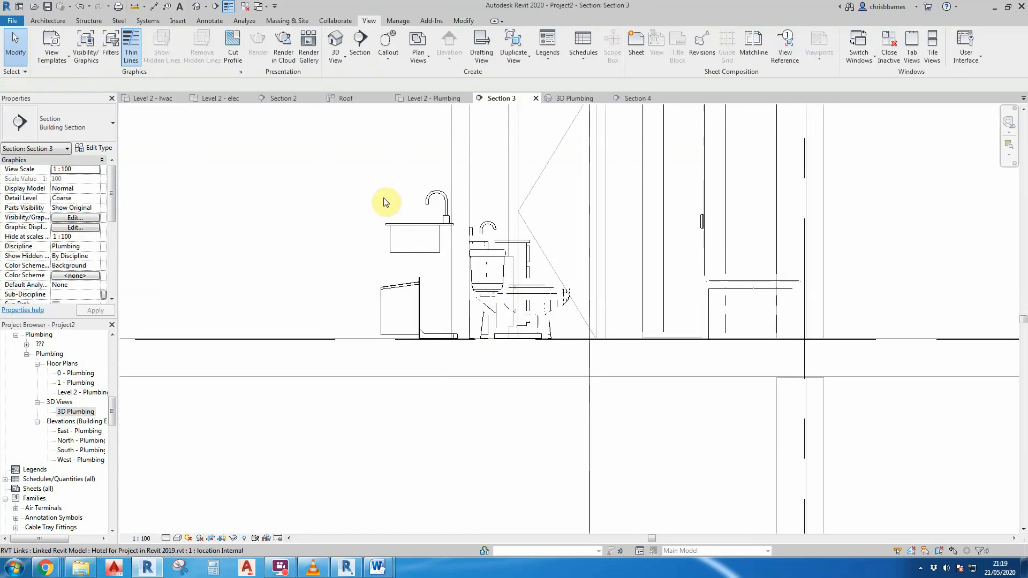
Duplicate the 3D Plumbing view without detailing.
left_click(575, 94)
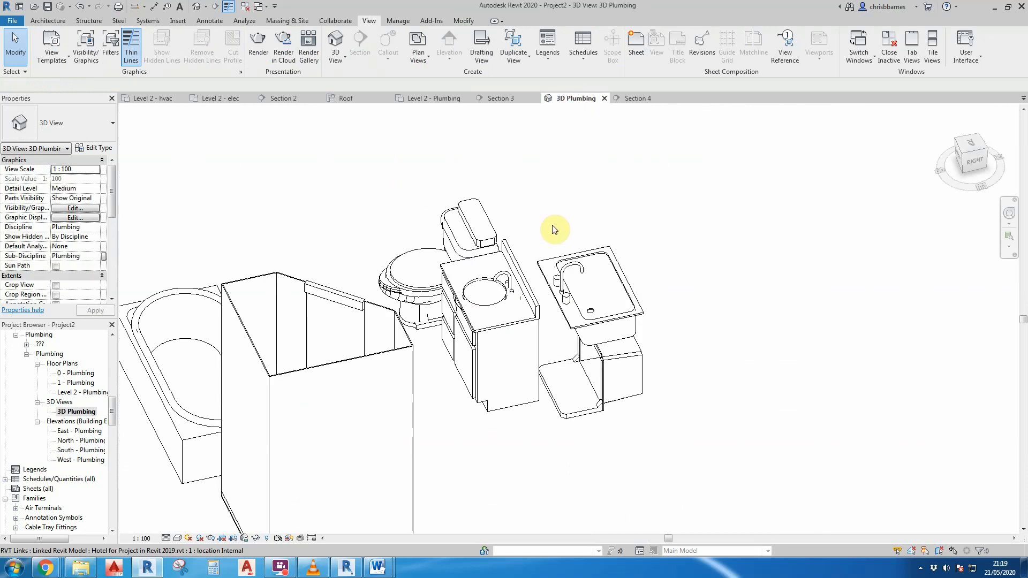
scroll(563, 284, "down", 10)
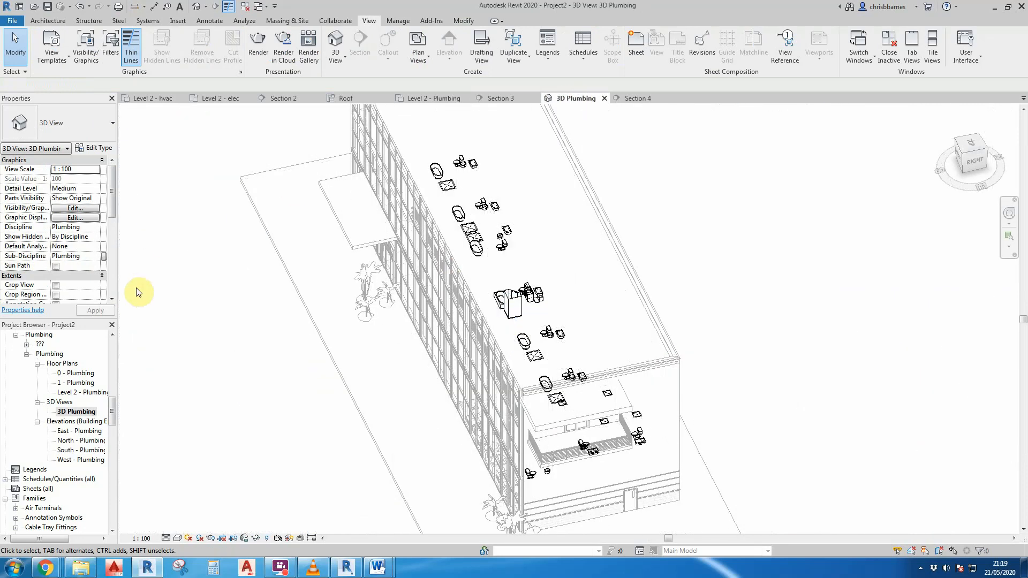
left_click_drag(112, 402, 114, 340)
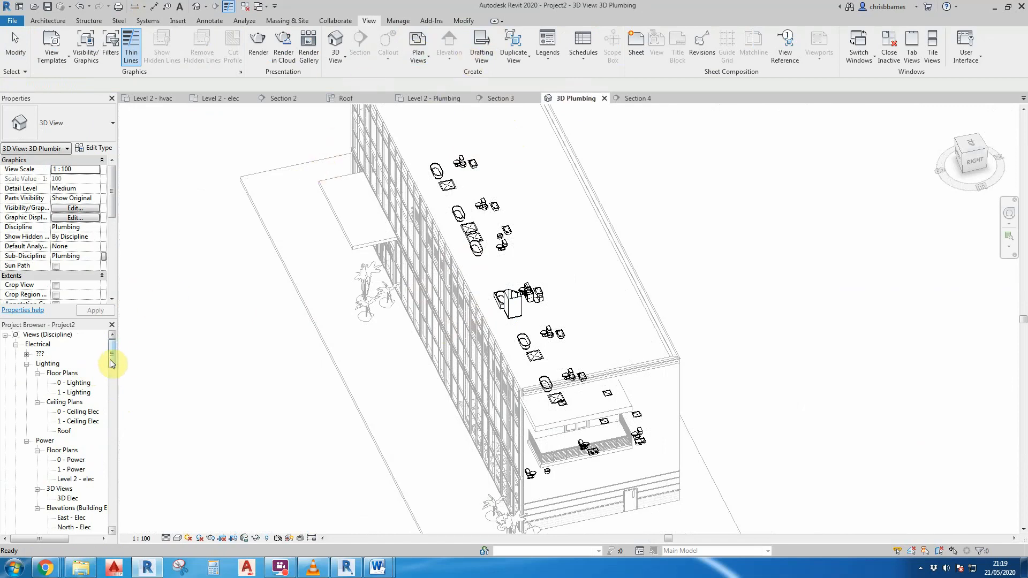
mouse_move(111, 356)
left_mouse_down()
mouse_move(112, 374)
mouse_move(113, 345)
left_mouse_up()
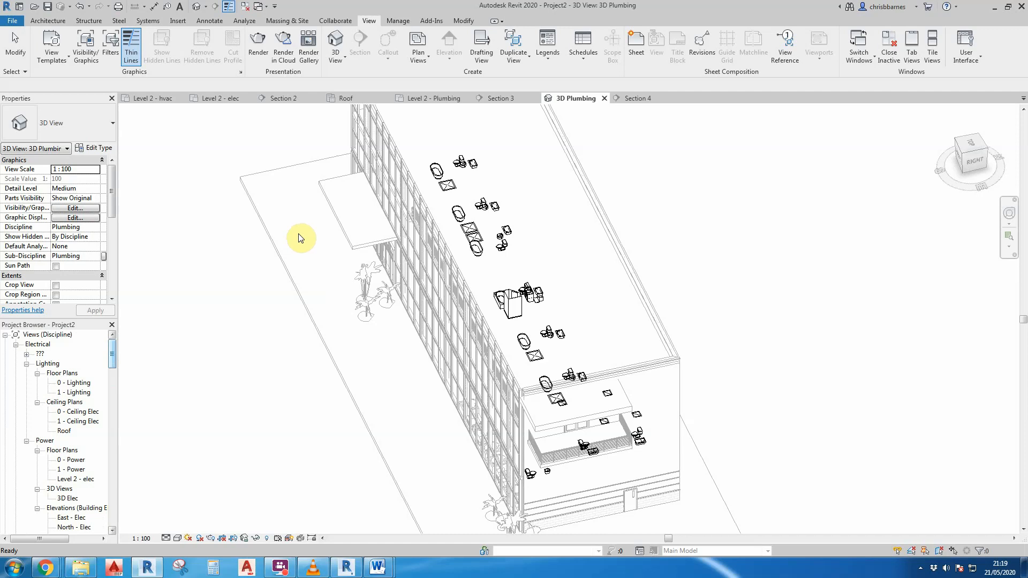
left_click(514, 53)
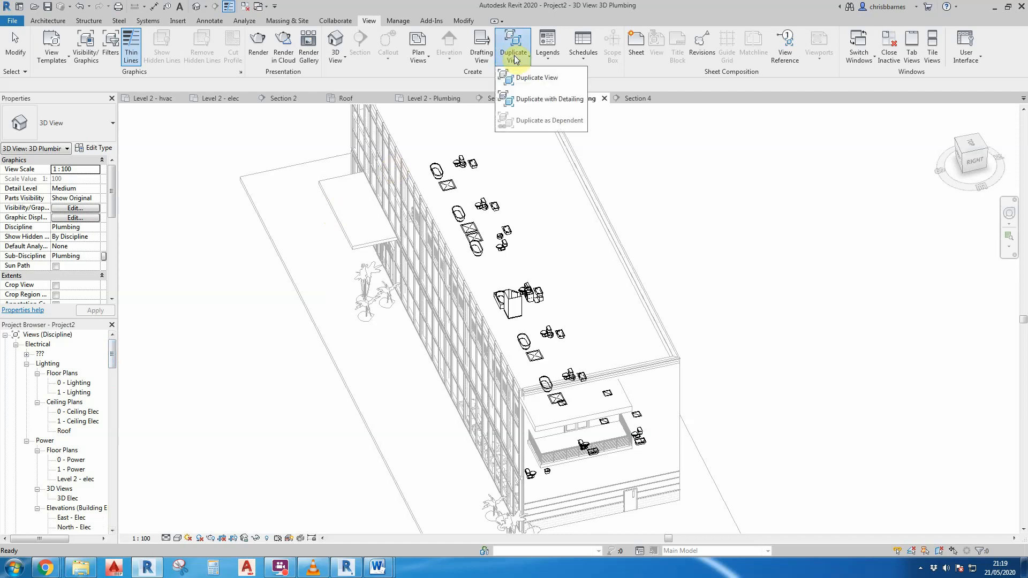
left_click(527, 83)
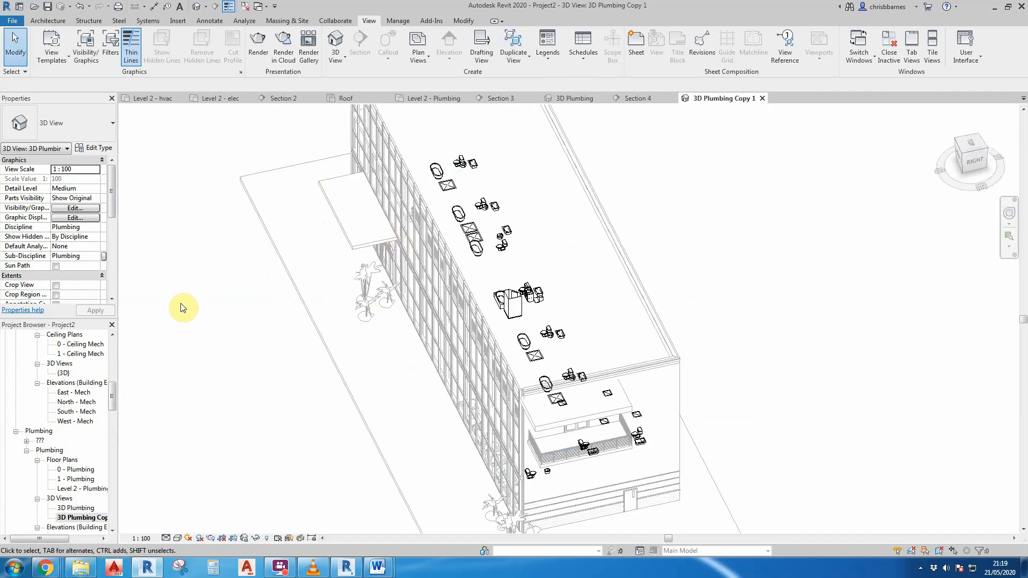
Set the copied 3D view's Discipline to Coordination and enable its Section Box.
left_click(95, 227)
left_click(95, 227)
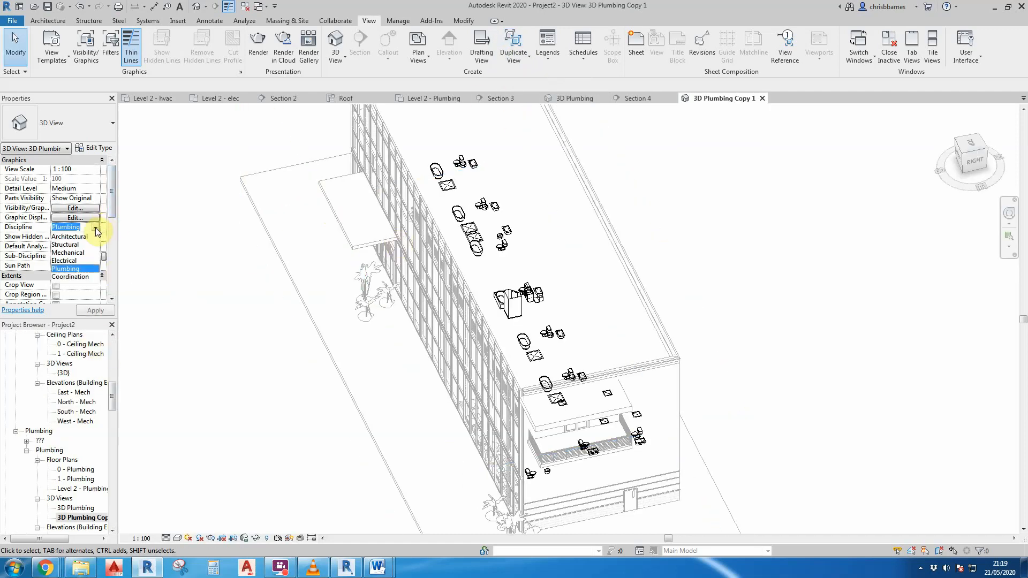
left_click(80, 277)
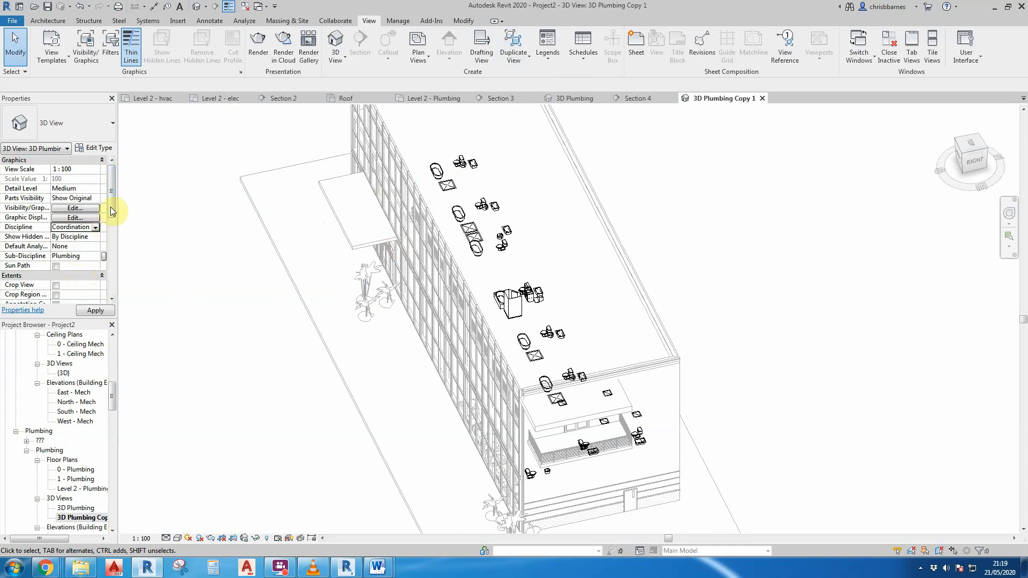
left_click_drag(110, 207, 111, 275)
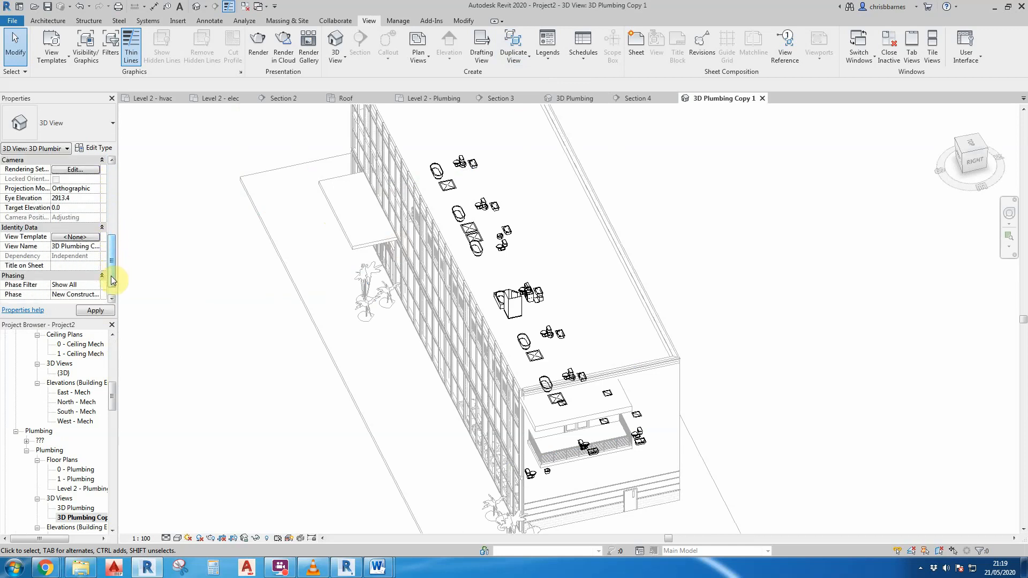
left_click_drag(112, 268, 116, 249)
left_click(55, 208)
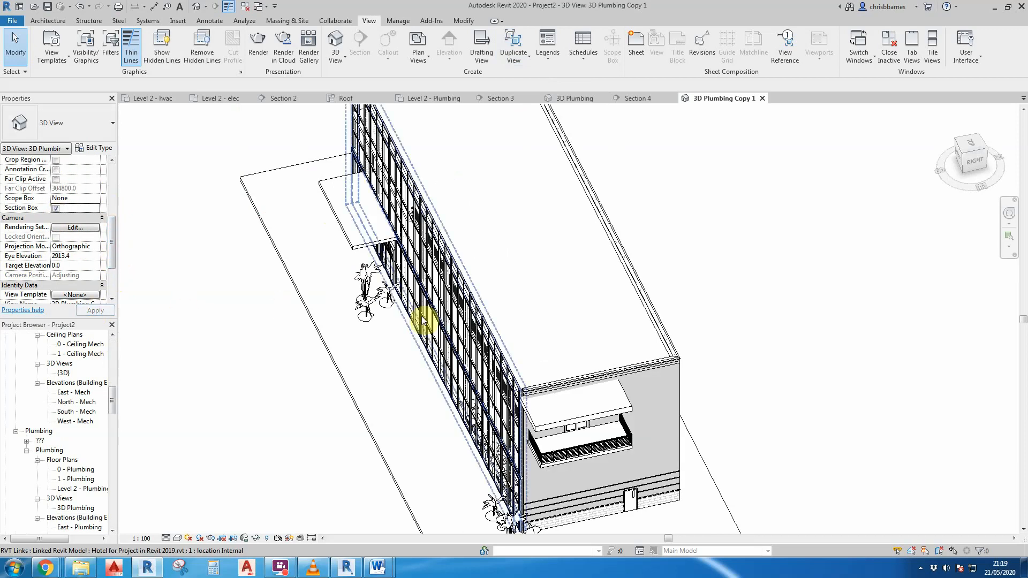
Make the Section Boxes annotation category visible in the copied 3D view's visibility overrides.
scroll(486, 351, "down", 5)
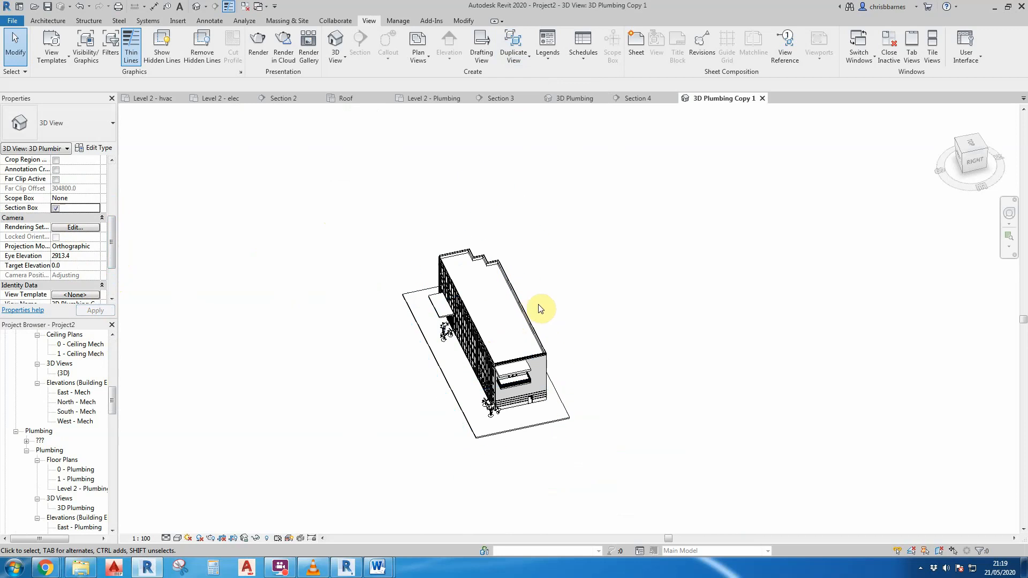
key("v")
key("g")
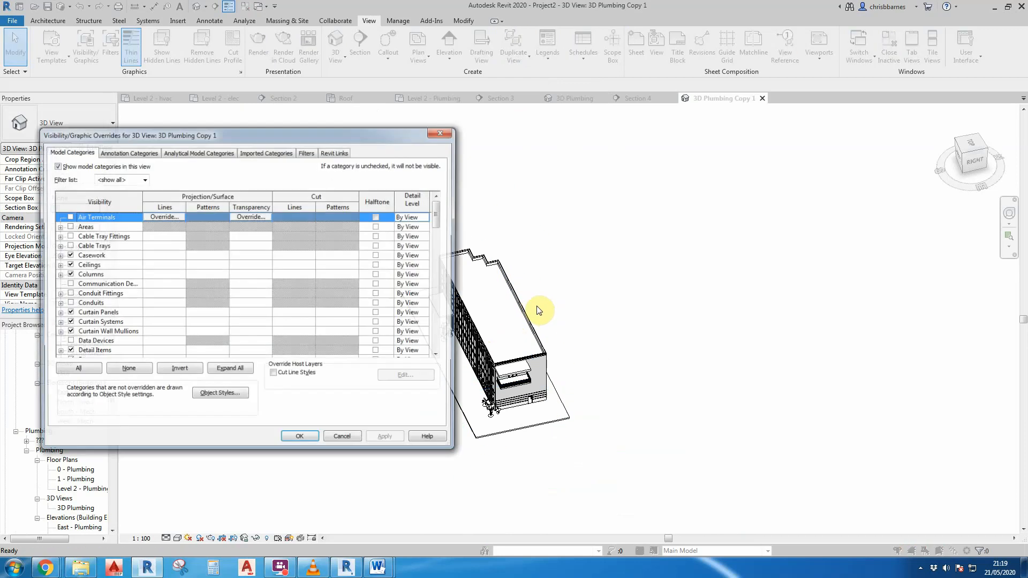
left_click(147, 153)
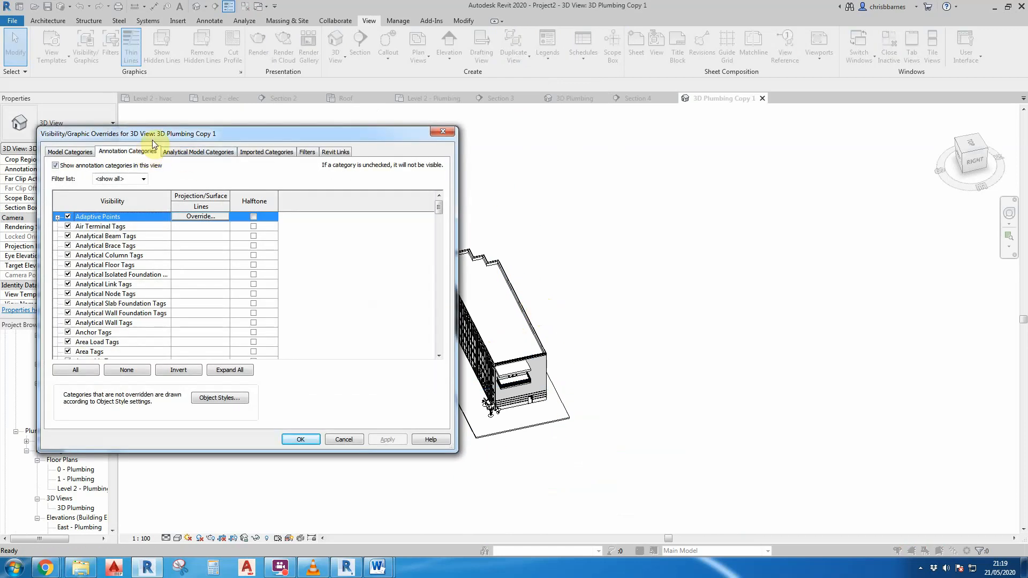
left_click(104, 284)
key("s")
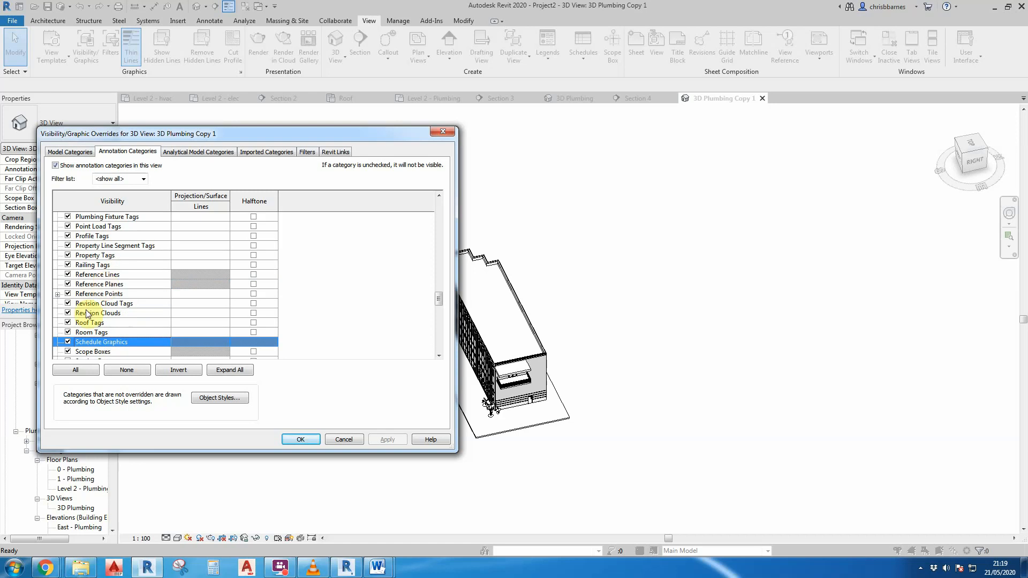
scroll(88, 317, "down", 5)
left_click(68, 313)
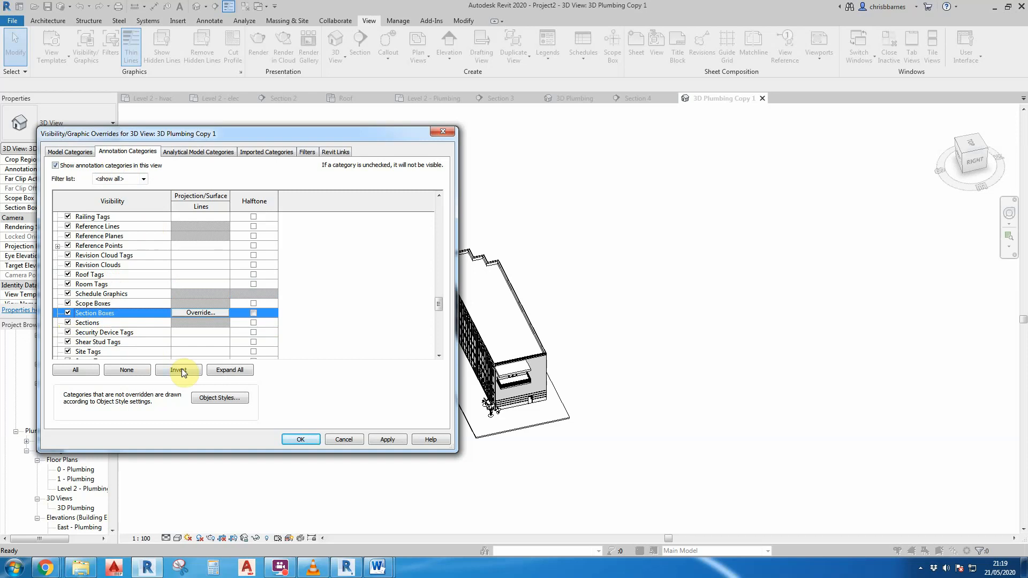
left_click(299, 439)
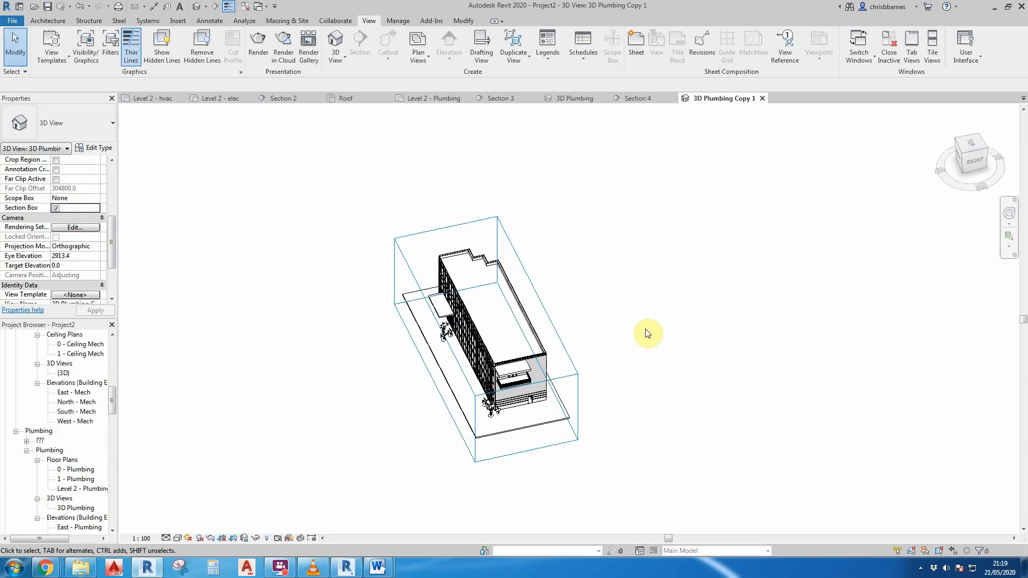
Select the section box and orient the 3D view to the Level 2 - Plumbing floor plan.
left_click(564, 341)
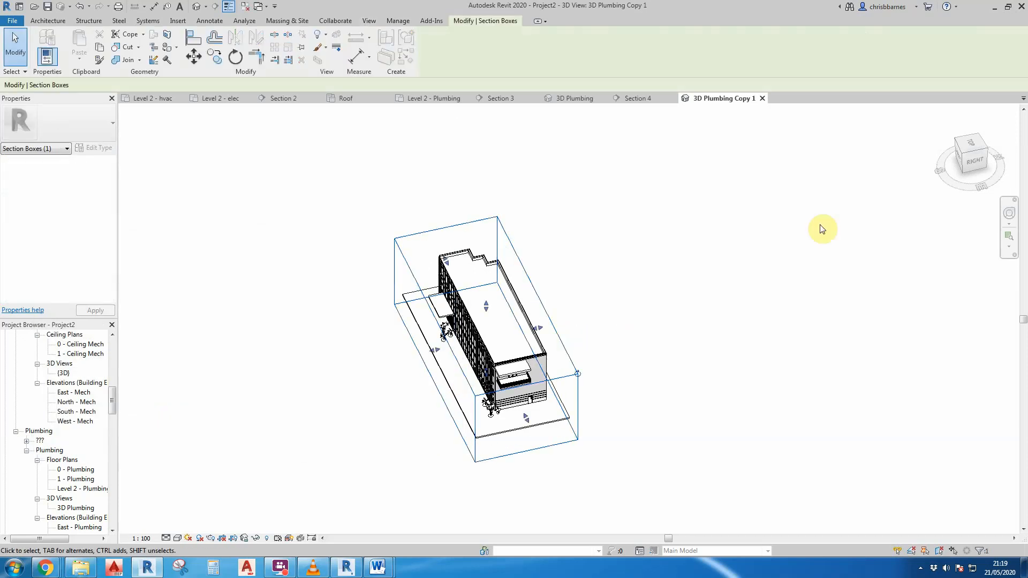
right_click(966, 150)
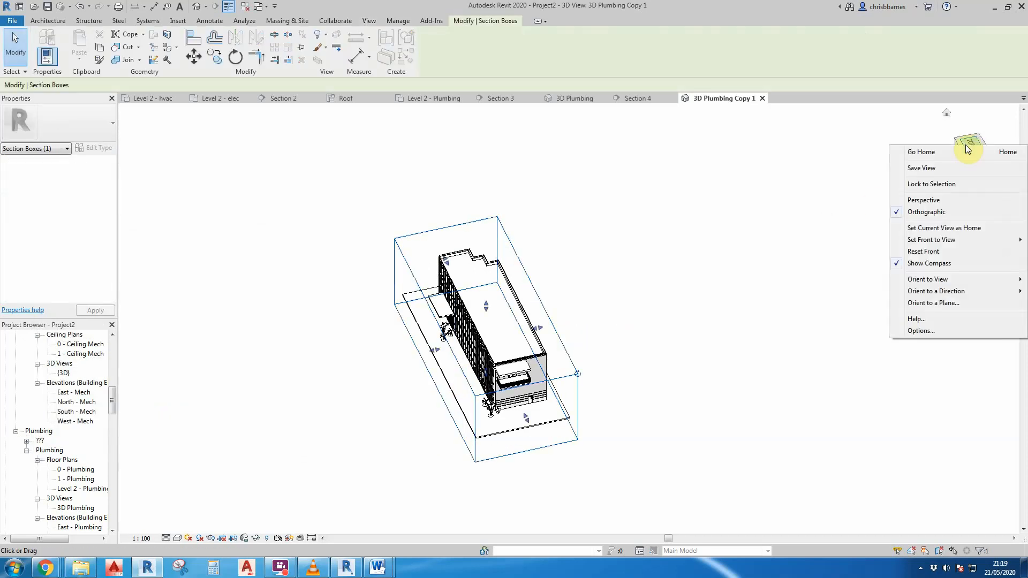
mouse_move(916, 283)
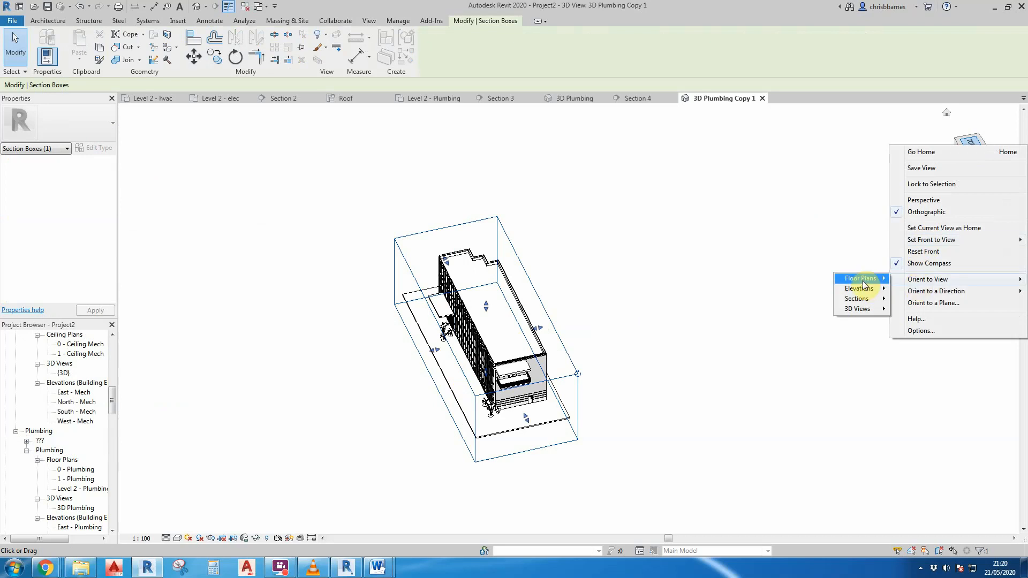
mouse_move(863, 284)
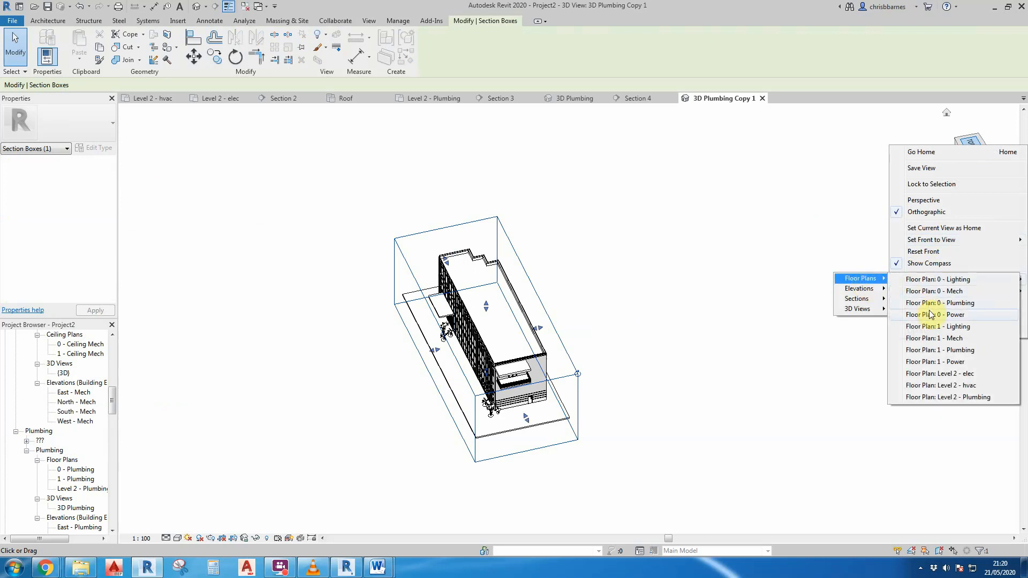
left_click(938, 397)
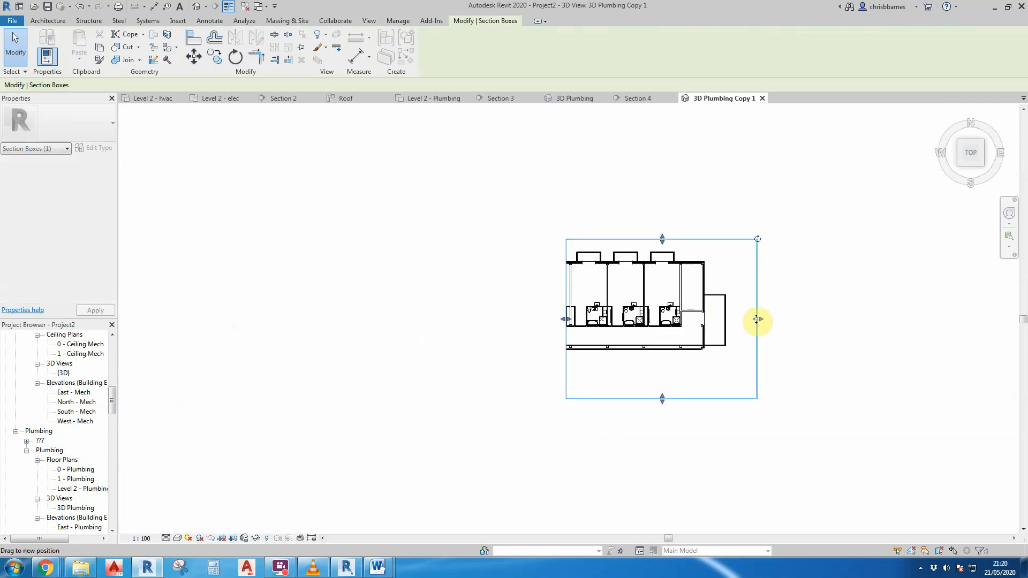
Shrink the section box in plan on its east, south and north sides to enclose one bathroom and its adjoining sink.
left_click_drag(757, 319, 615, 328)
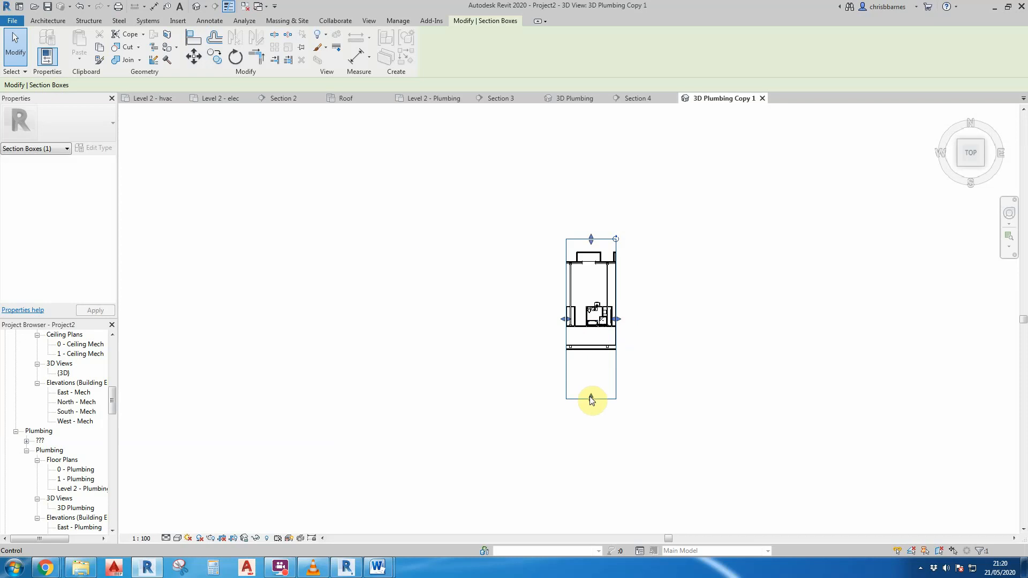
left_click_drag(590, 397, 603, 330)
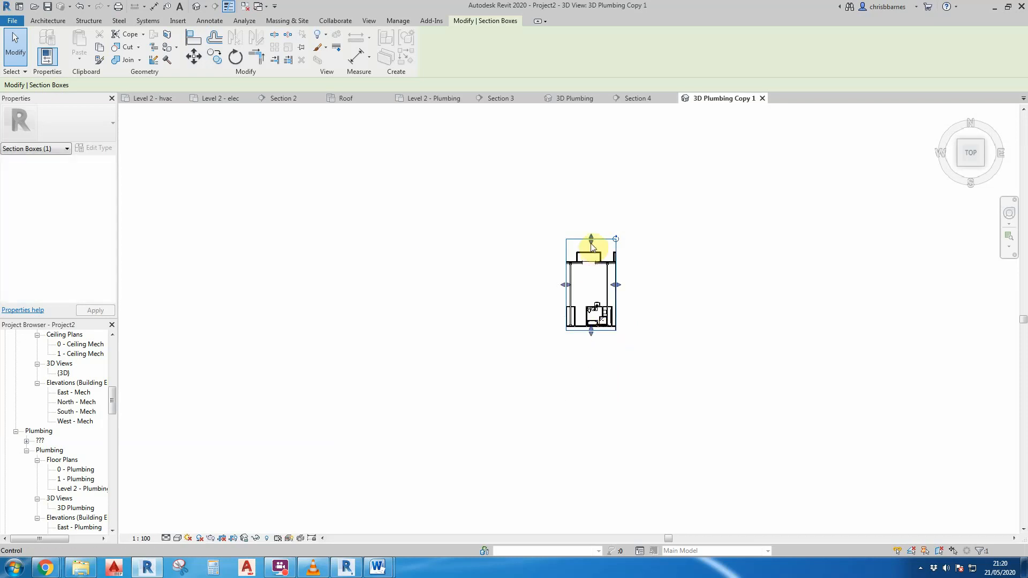
left_click_drag(591, 240, 590, 298)
left_click(663, 298)
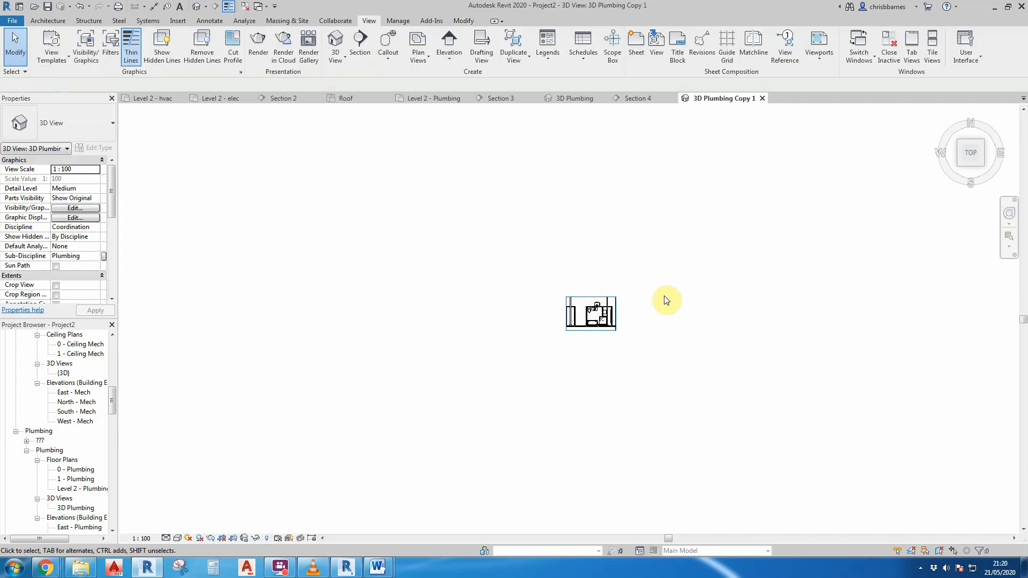
View the cropped bathroom in 3D and extend the section box's lower face down past the floor slab.
left_click(958, 165)
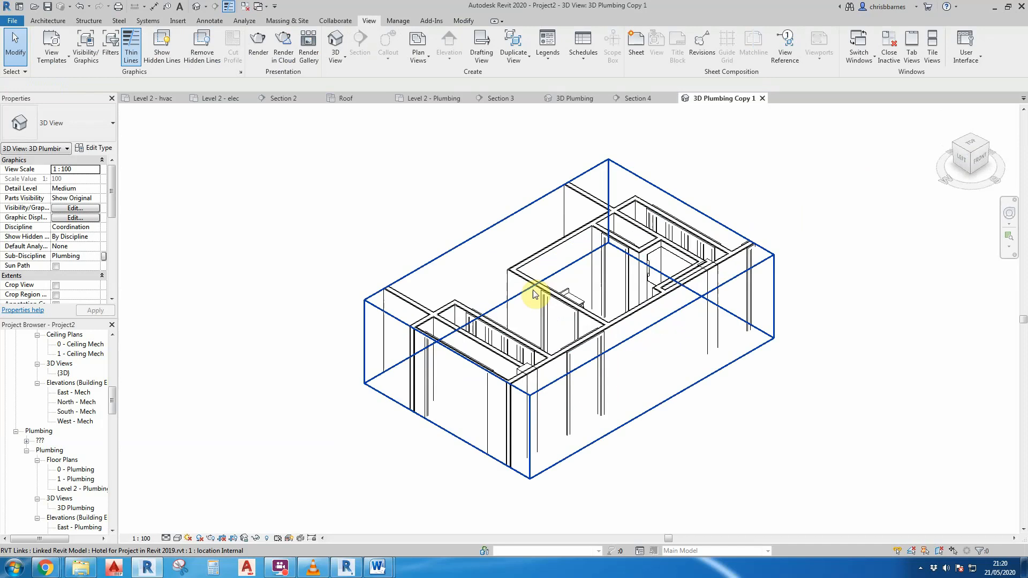
middle_click_drag(510, 292, 563, 328, "shift")
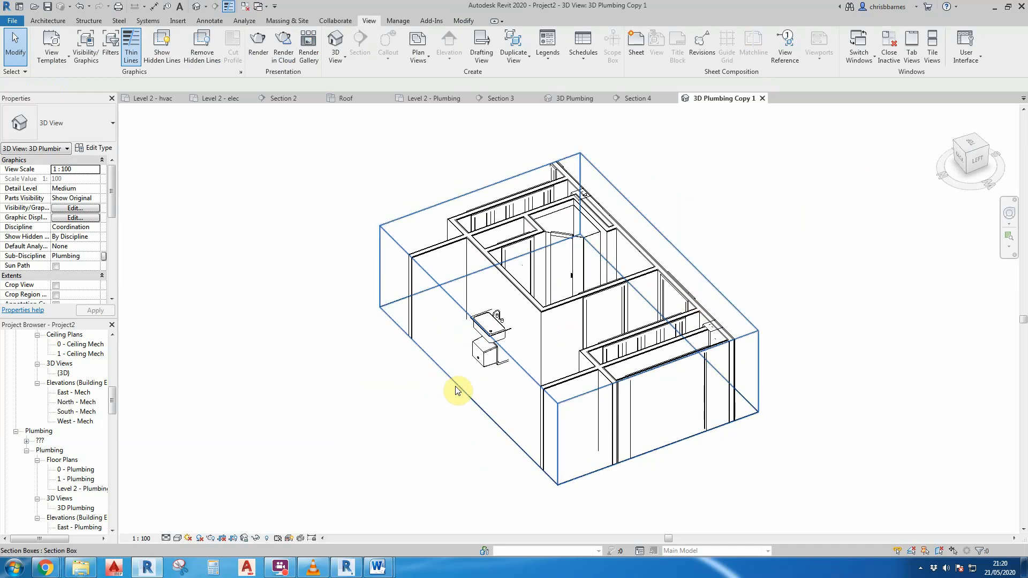
left_click(476, 395)
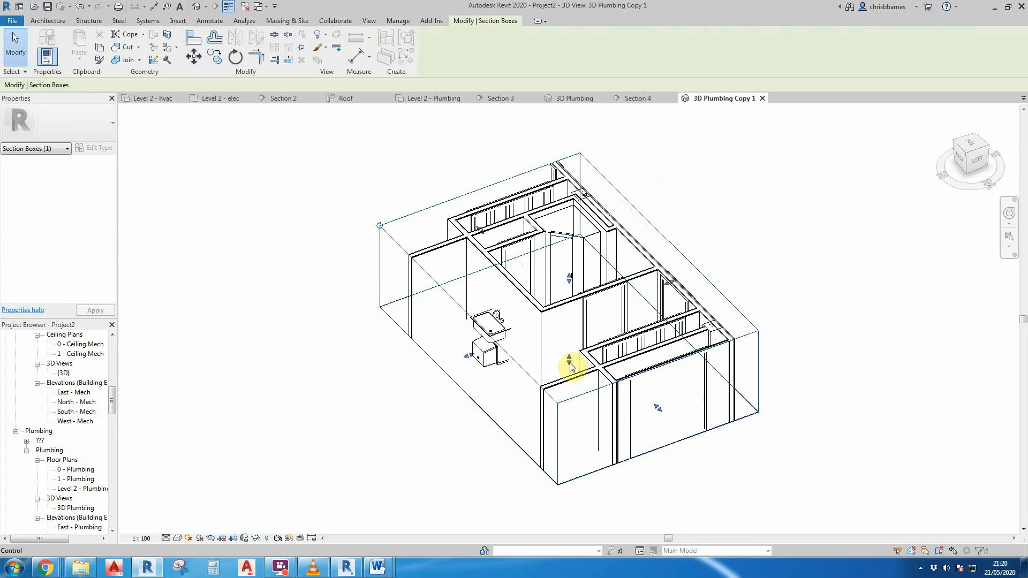
left_click_drag(570, 360, 574, 399)
left_click(529, 394)
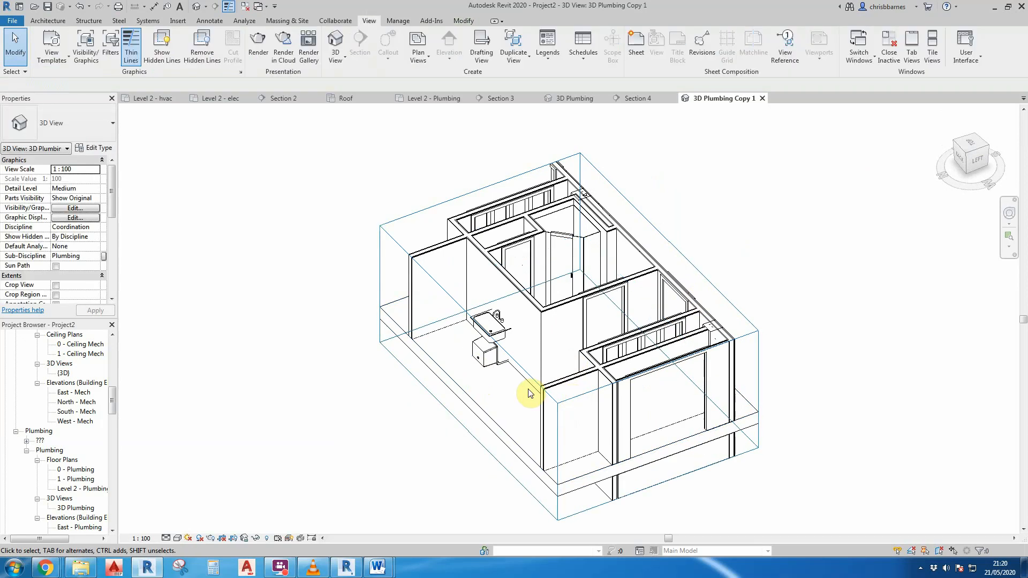
Set the copied 3D view to 1:50 scale, Fine detail level and Shaded visual style.
left_click(151, 538)
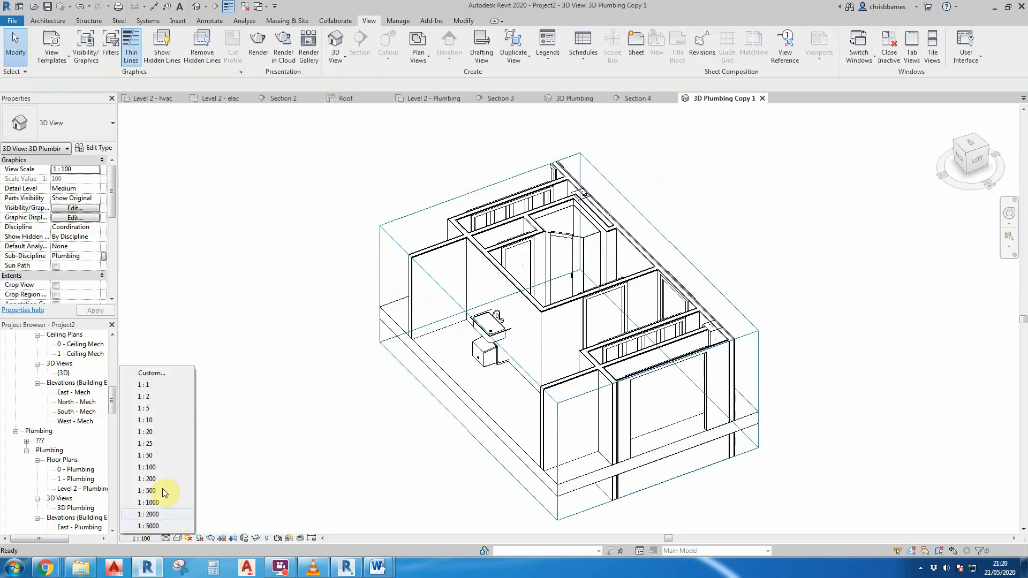
left_click(155, 456)
left_click(166, 537)
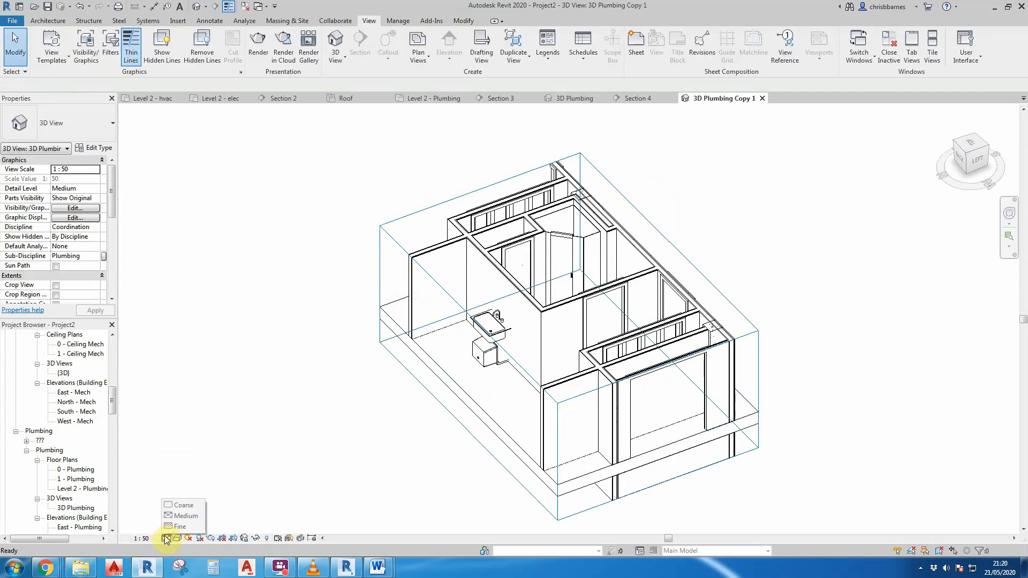
left_click(173, 527)
left_click(178, 538)
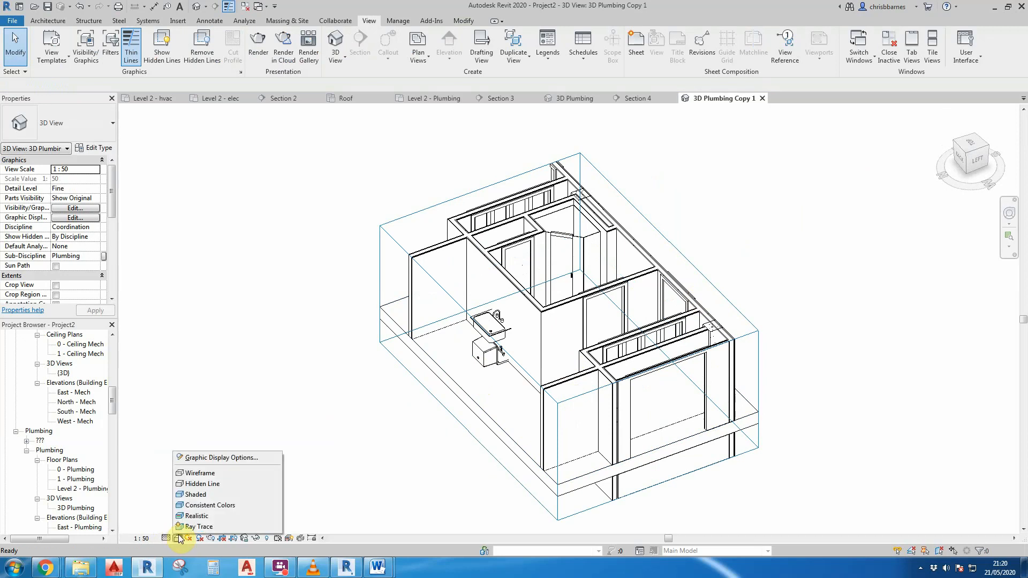
left_click(190, 494)
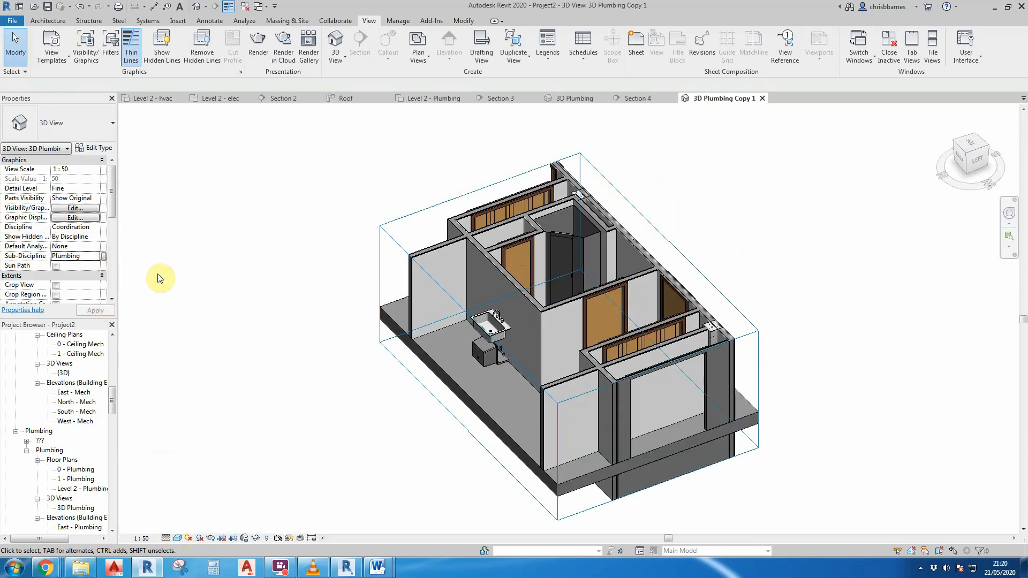
Rehost the misplaced service sink with Pick New, placing it on the wall face beside the linked sink.
scroll(552, 391, "up", 3)
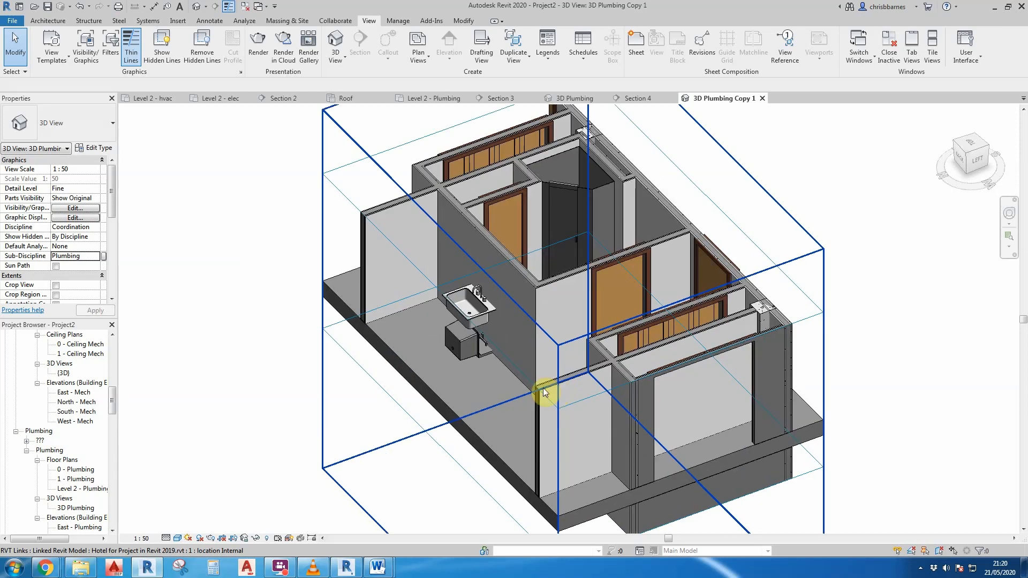
middle_click_drag(585, 393, 596, 385, "shift")
scroll(467, 336, "up", 4)
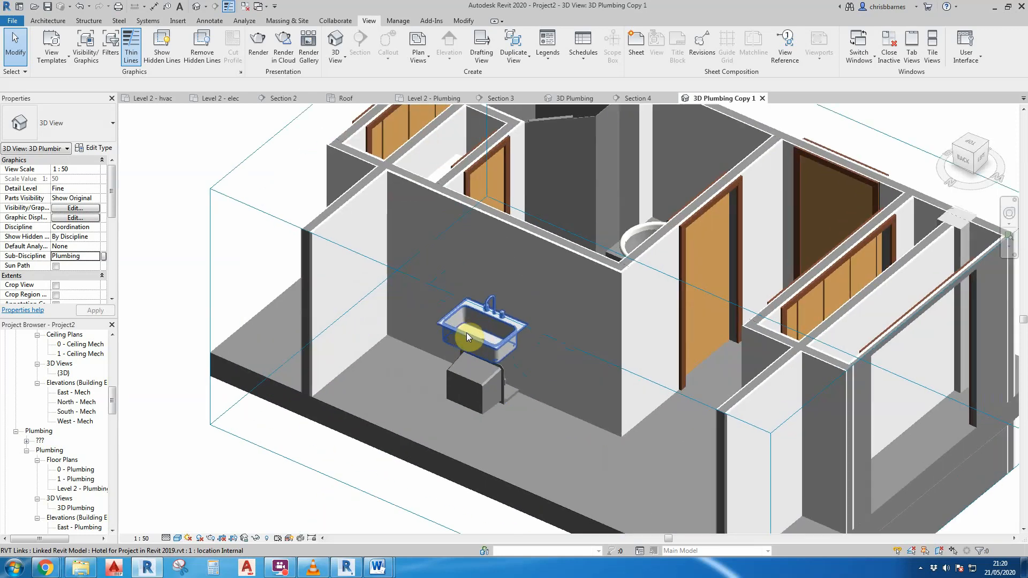
scroll(573, 379, "up", 2)
scroll(473, 387, "up", 2)
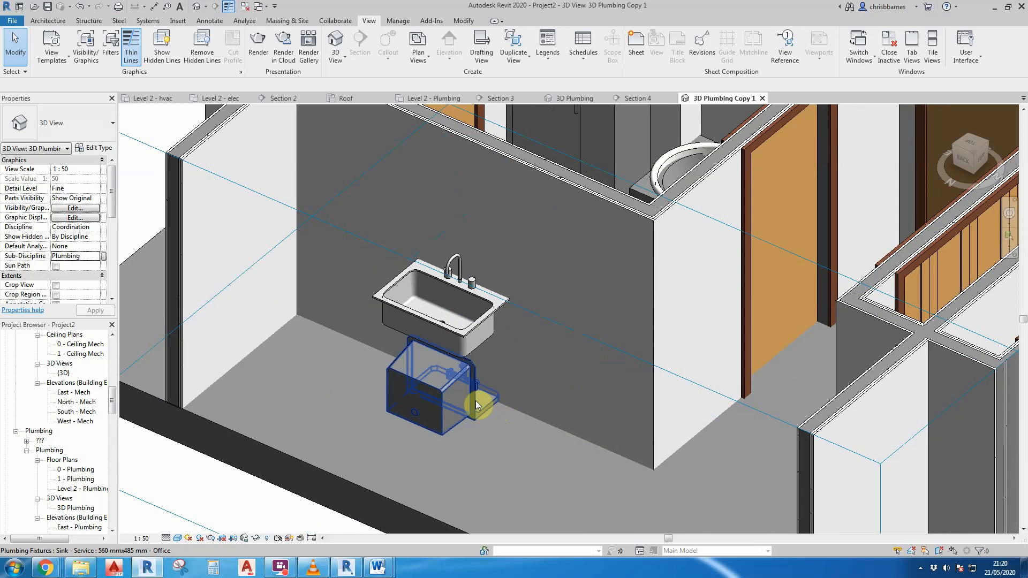
left_click(475, 400)
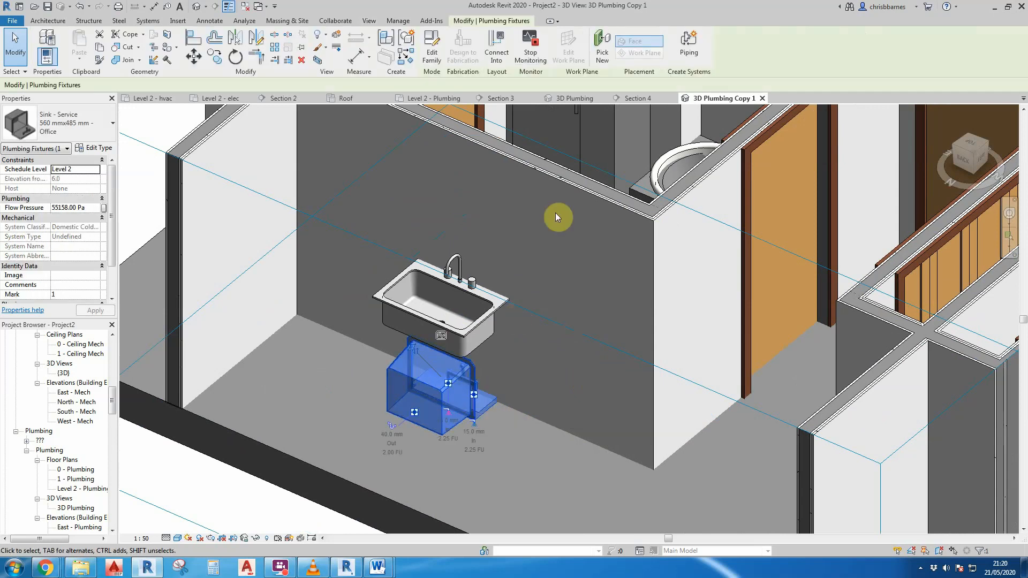
left_click(601, 49)
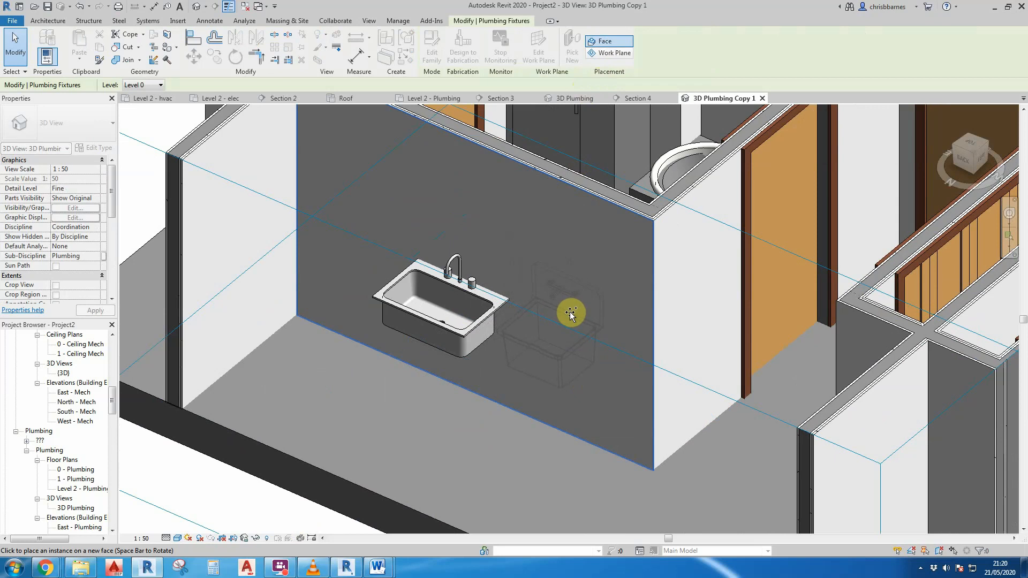
left_click(569, 311)
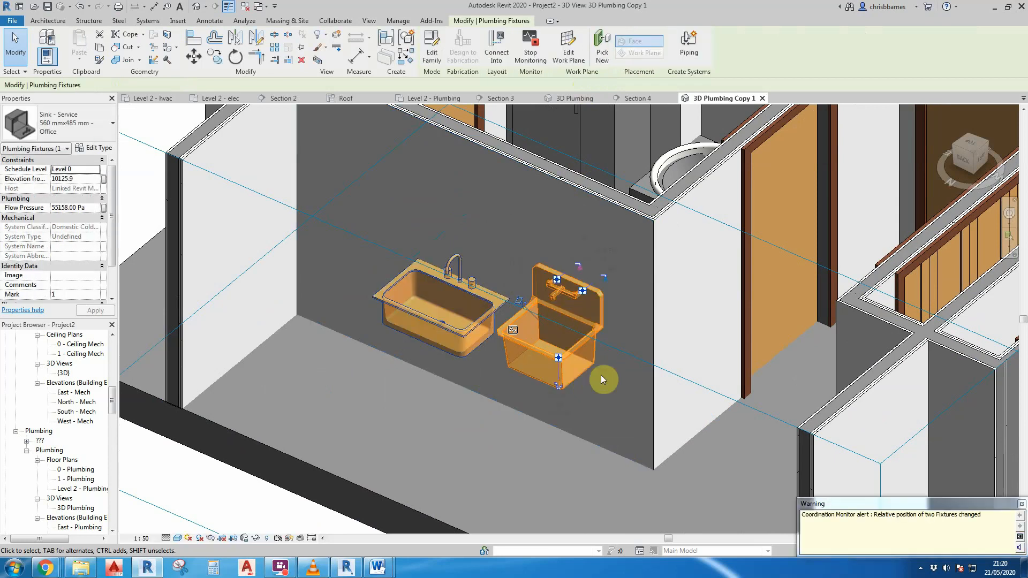
key("Escape")
key("Escape")
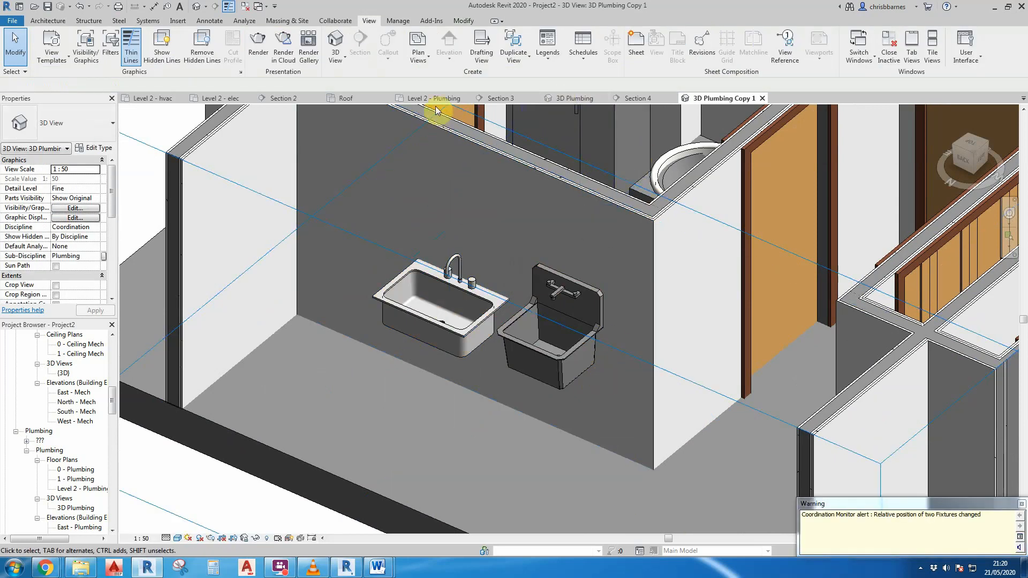
In the Level 2 - Plumbing plan, move the service sink along the wall to centre its back edge on the linked sink.
left_click(435, 98)
scroll(488, 281, "up", 8)
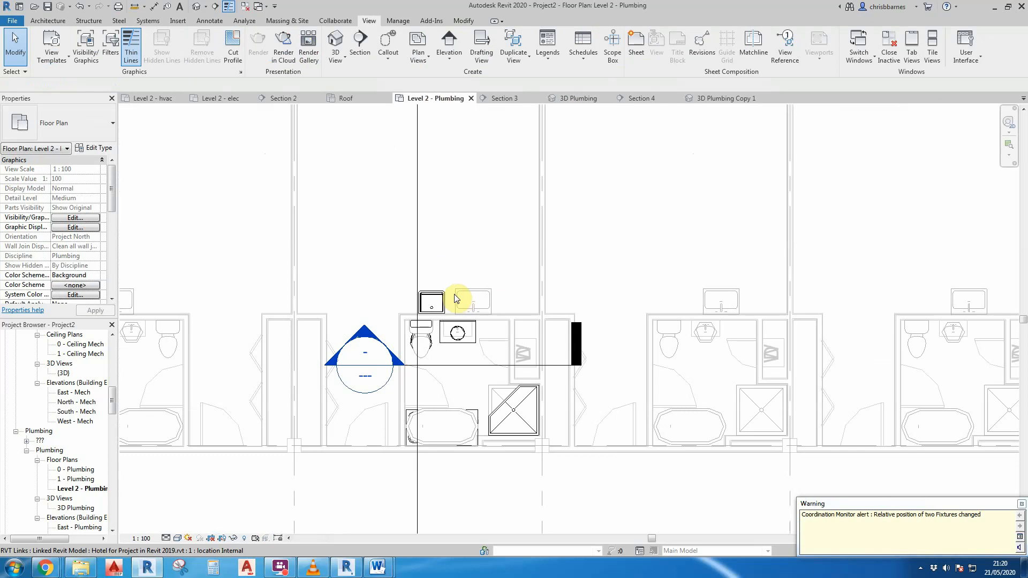
left_click(402, 292)
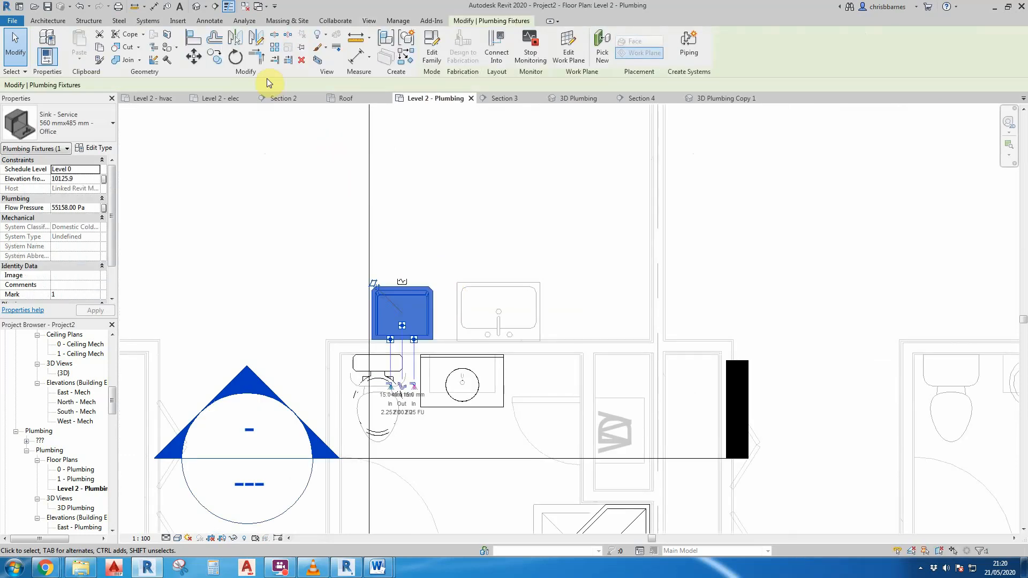
key("m")
key("v")
left_click(403, 340)
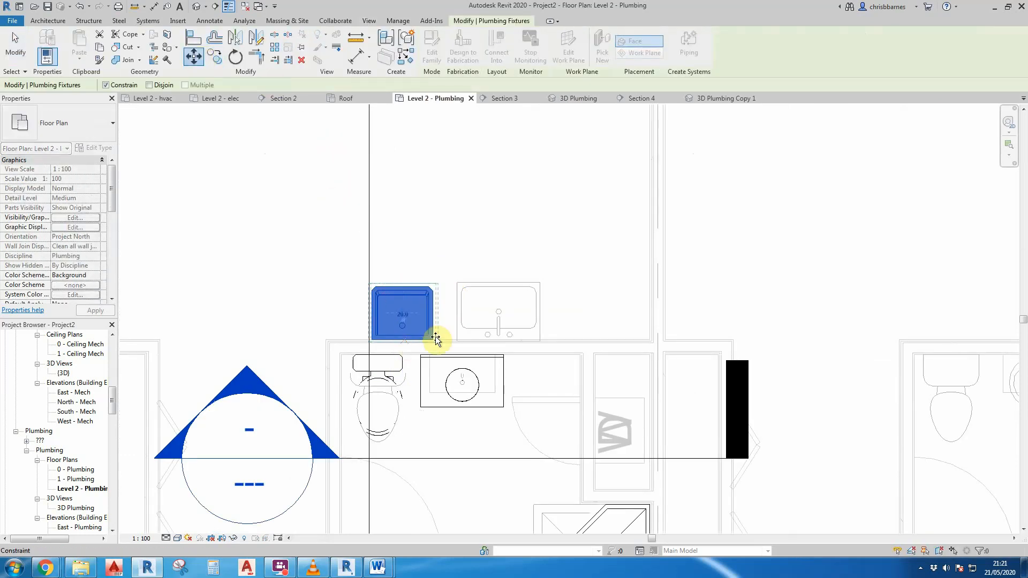
left_click(499, 339)
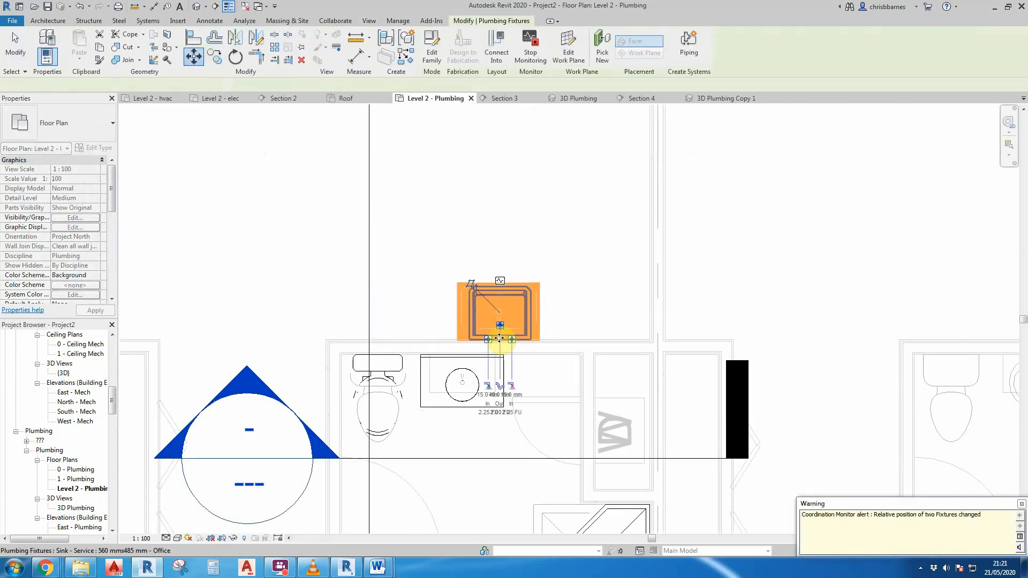
key("Escape")
scroll(457, 298, "down", 3)
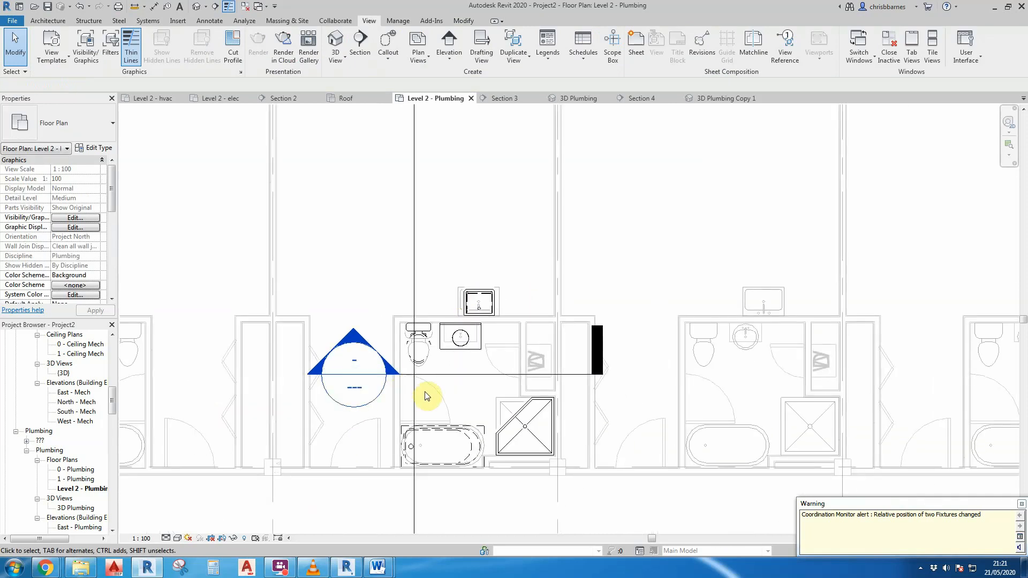
Flip the horizontal section line through the bathroom and move it to the north side of the service sink.
left_click(426, 375)
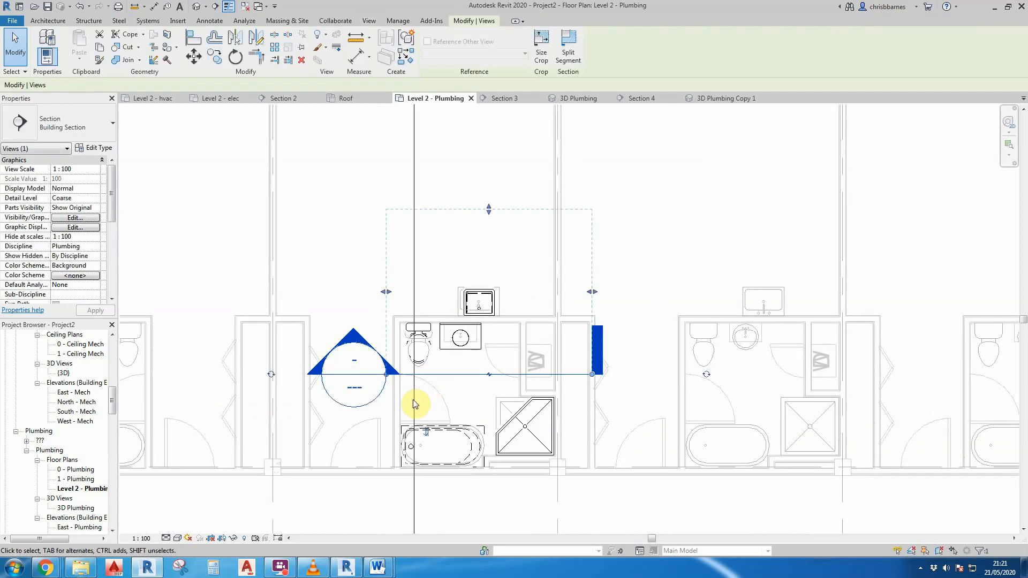
left_click(427, 432)
left_click_drag(456, 375, 455, 263)
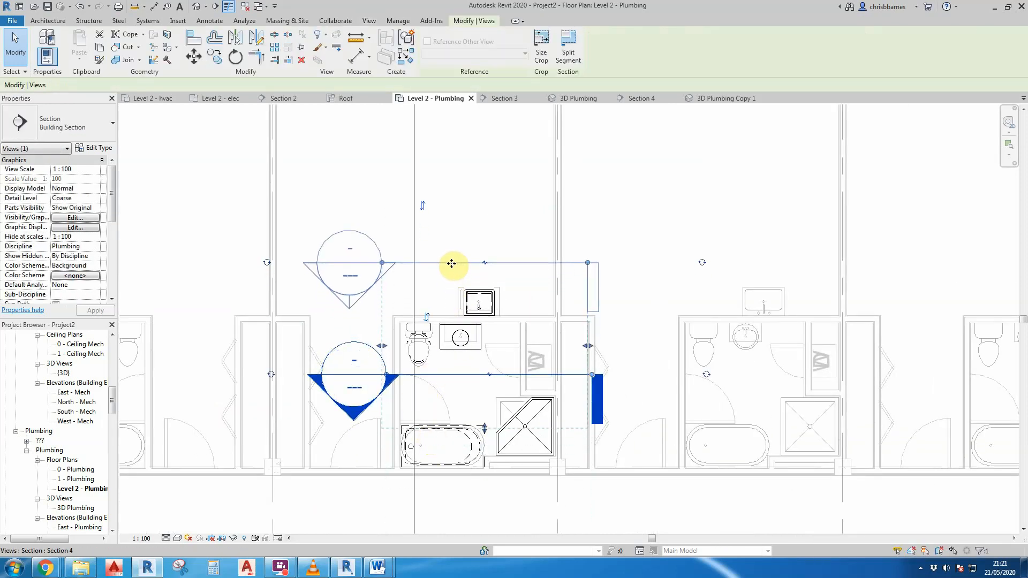
key("Escape")
Open the Section 4 view and set it to 1:50 scale, Fine detail level and Shaded visual style.
double_click(353, 309)
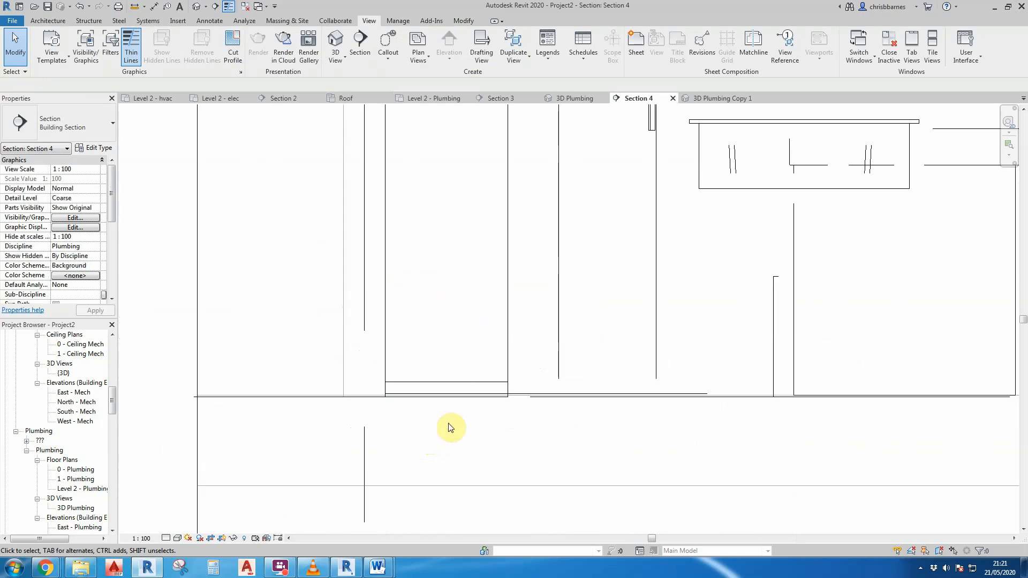
left_click(142, 539)
left_click(155, 455)
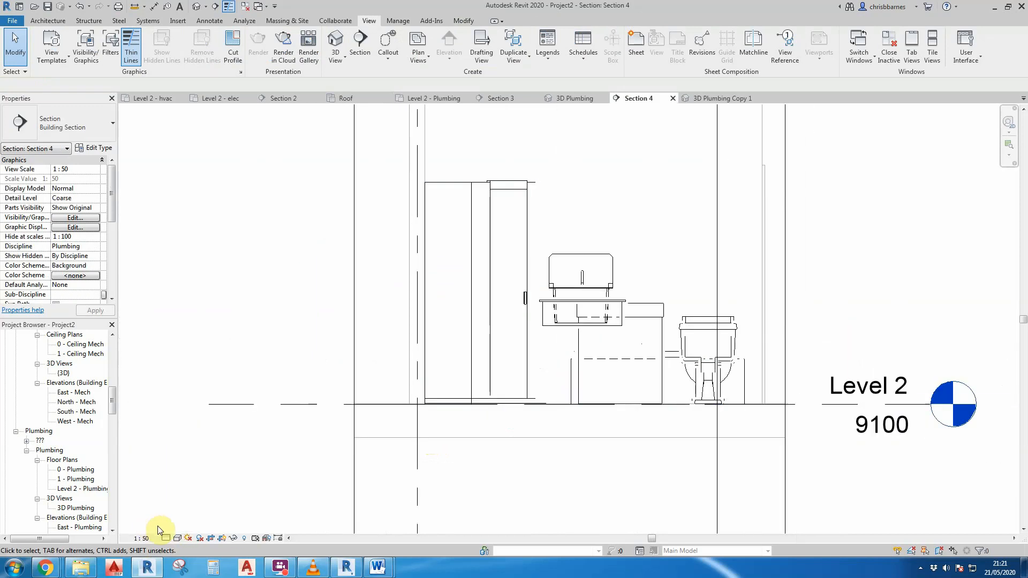
left_click(166, 538)
left_click(173, 530)
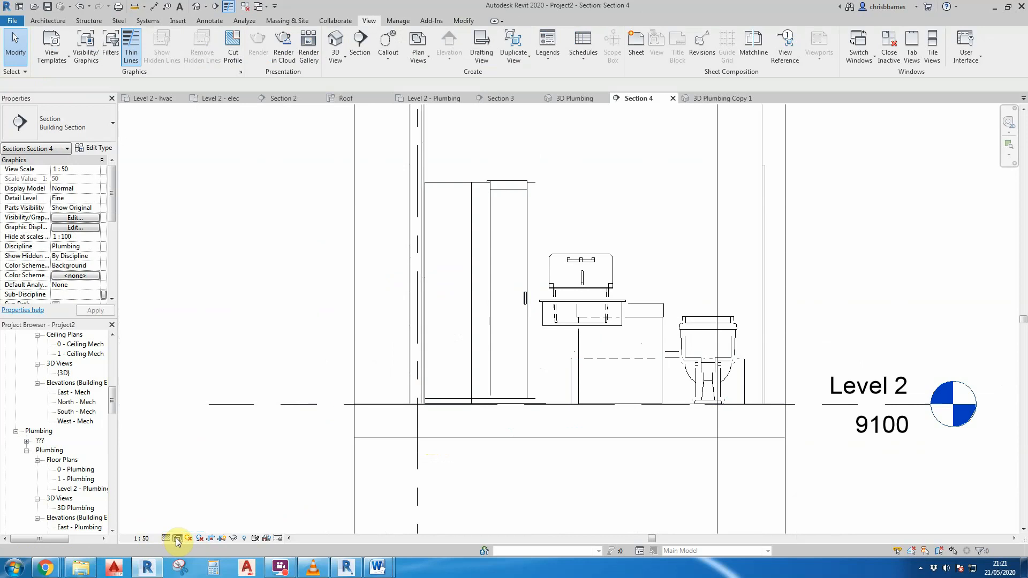
left_click(177, 538)
left_click(197, 494)
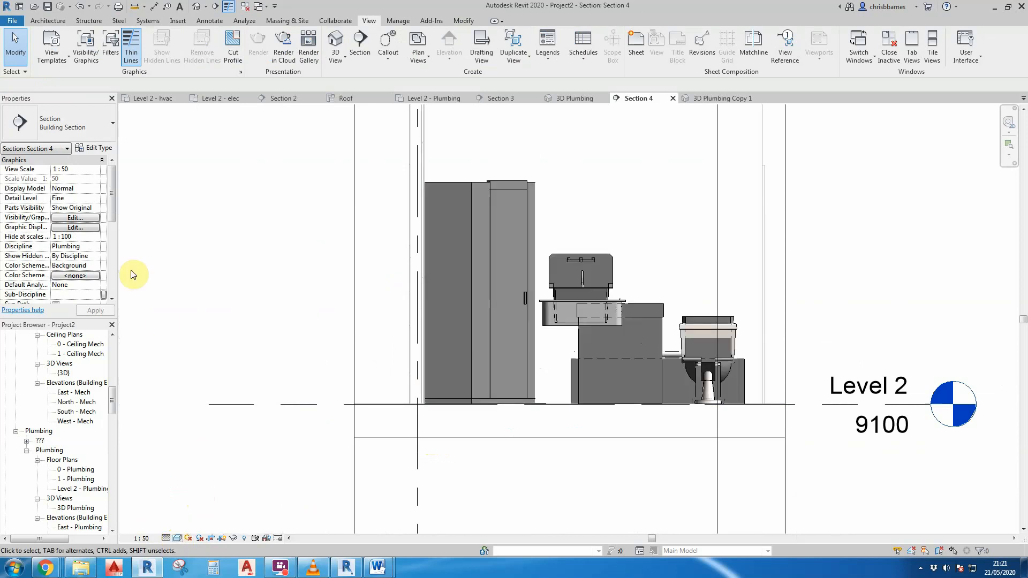
Set the Section 4 view's discipline to Coordination.
left_click(96, 247)
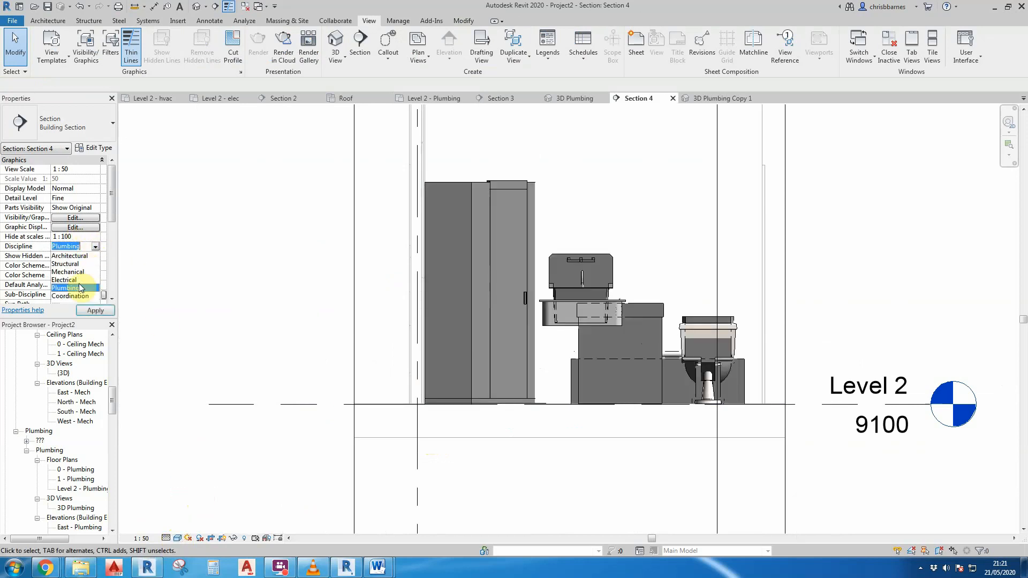
left_click(83, 296)
left_click(95, 311)
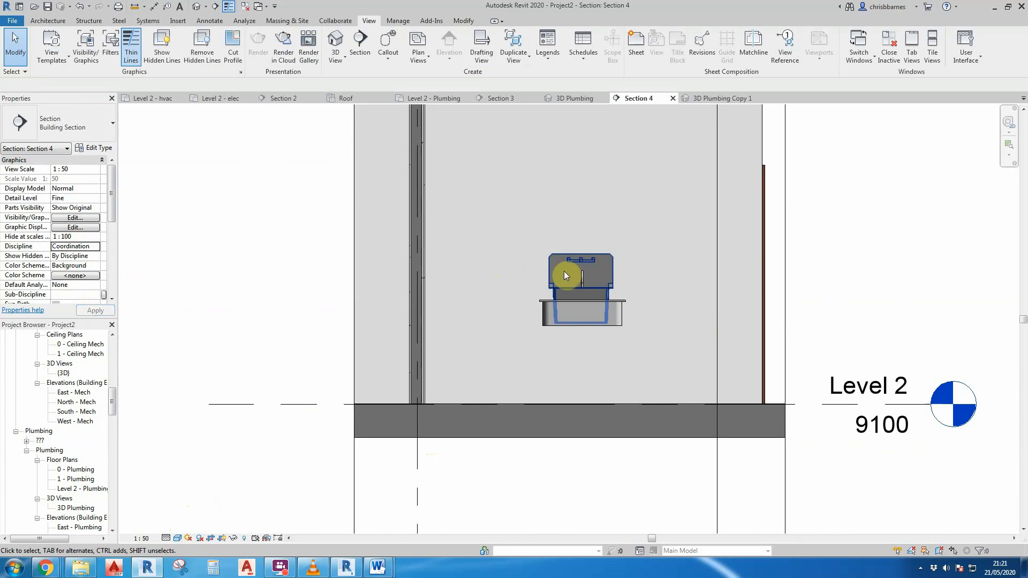
In Section 4, move the service sink straight down about 107 mm to line up with the top edge of the linked sink.
left_click(609, 292)
scroll(657, 285, "up", 3)
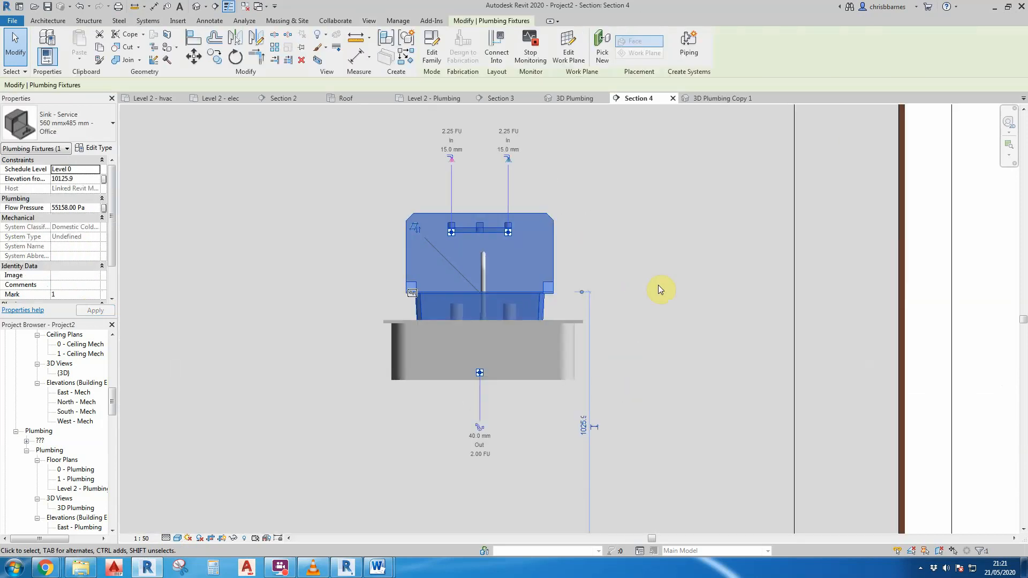
left_click(194, 52)
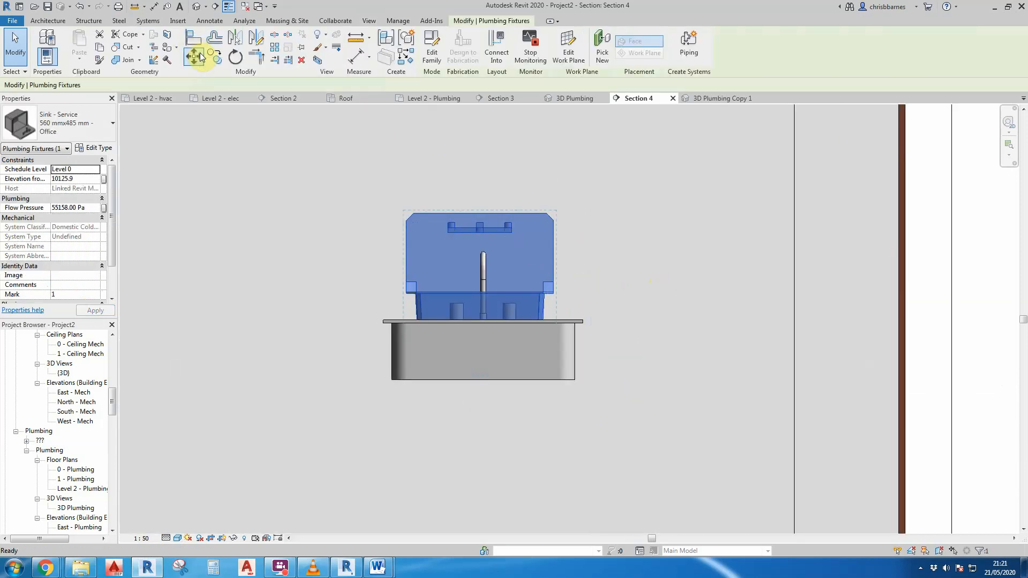
left_click(554, 291)
left_click(554, 318)
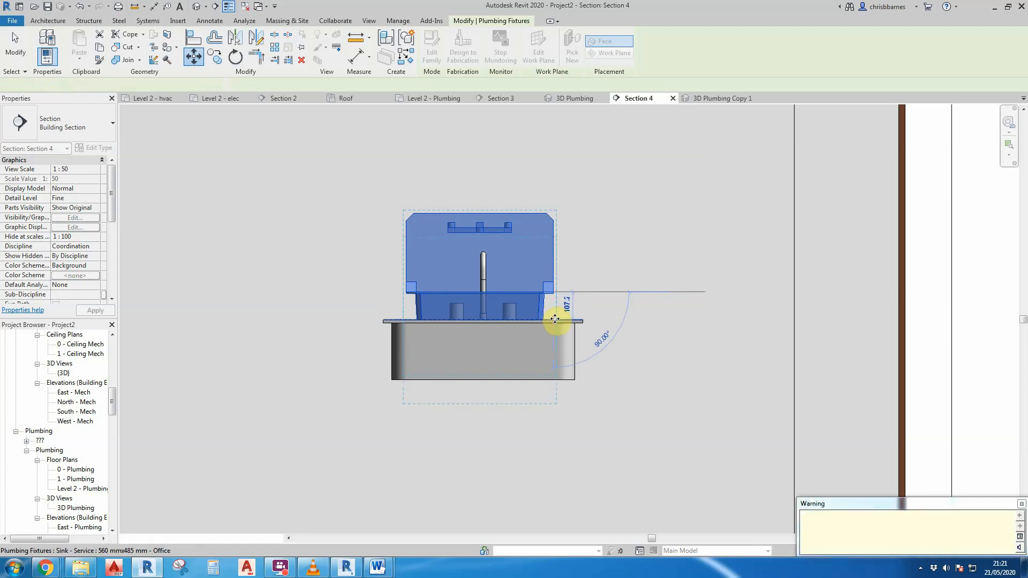
left_click(626, 334)
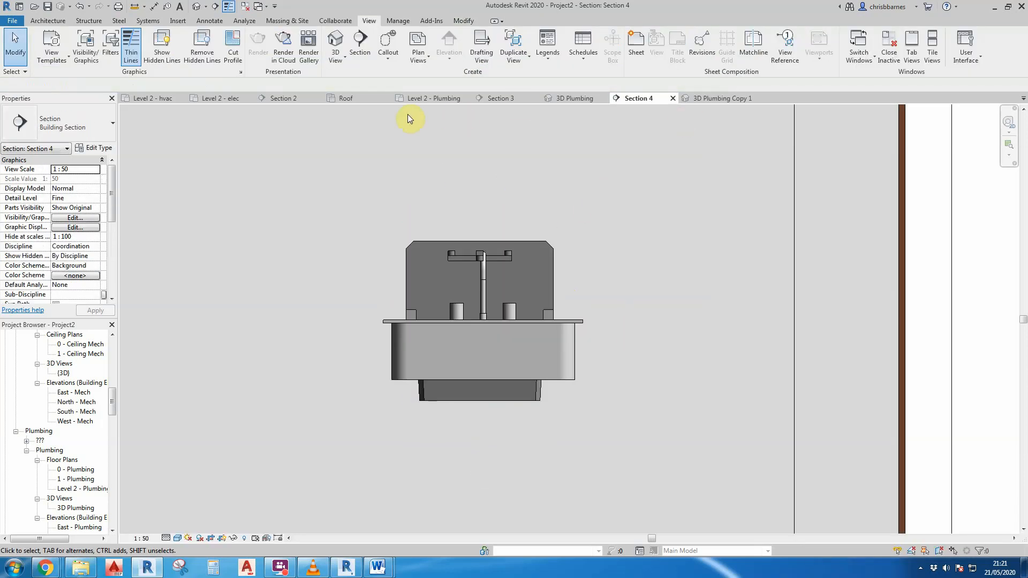
In the Level 2 - Plumbing plan, open the linked hotel model's display settings through the assigned Plumbing Plan view template.
left_click(428, 98)
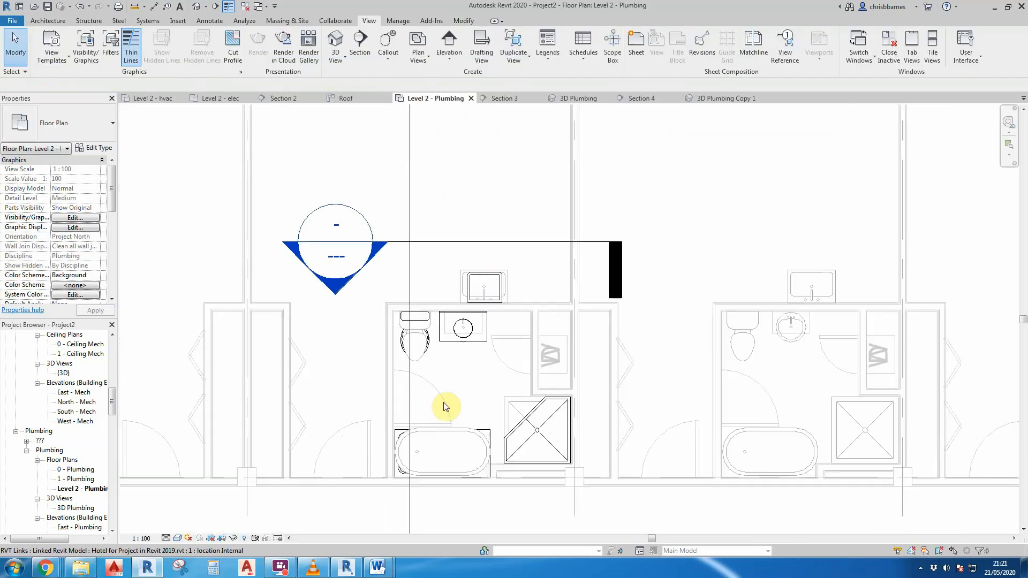
scroll(443, 407, "up", 1)
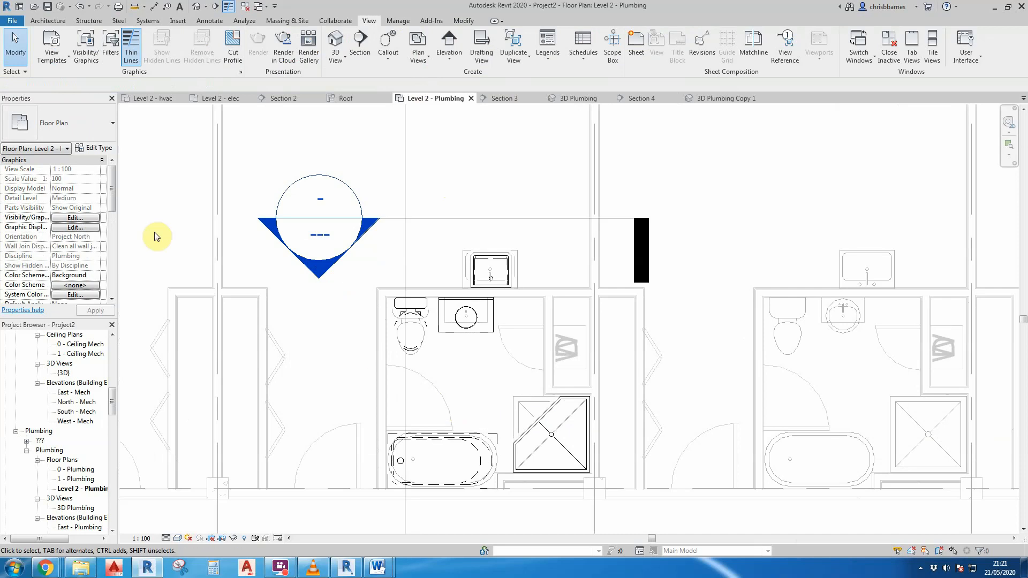
left_click_drag(114, 205, 118, 253)
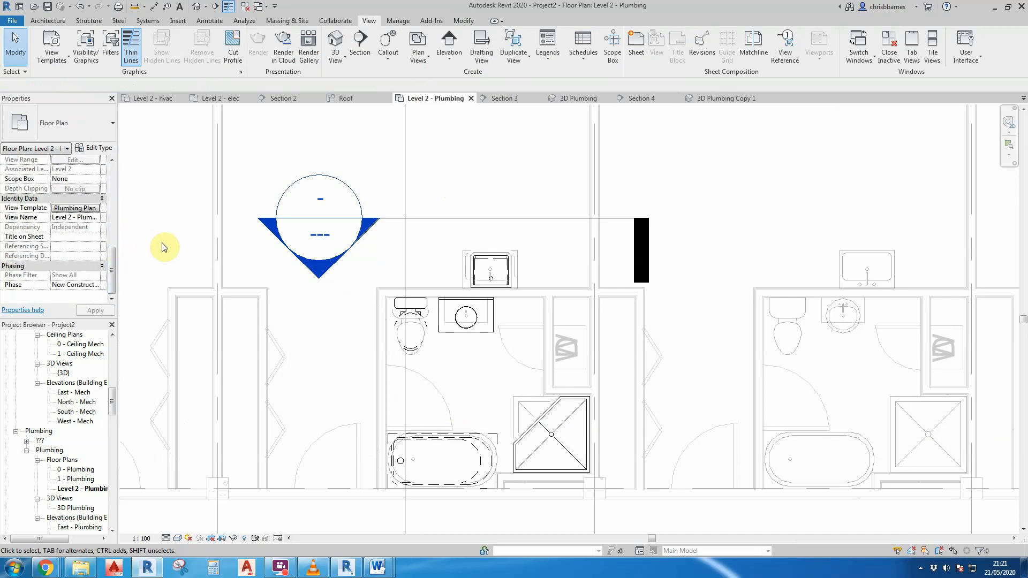
left_click(85, 209)
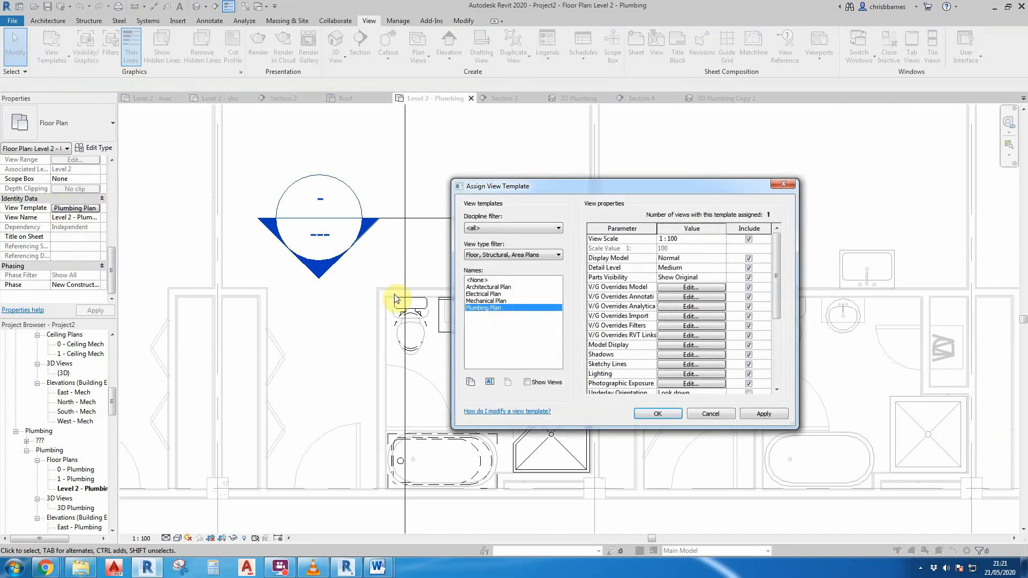
left_click(669, 335)
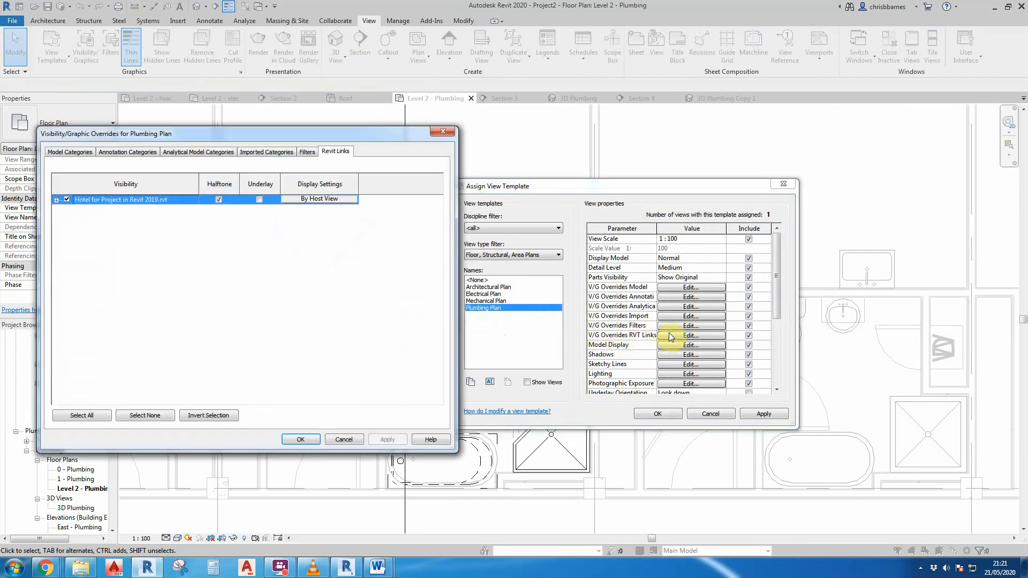
left_click(316, 200)
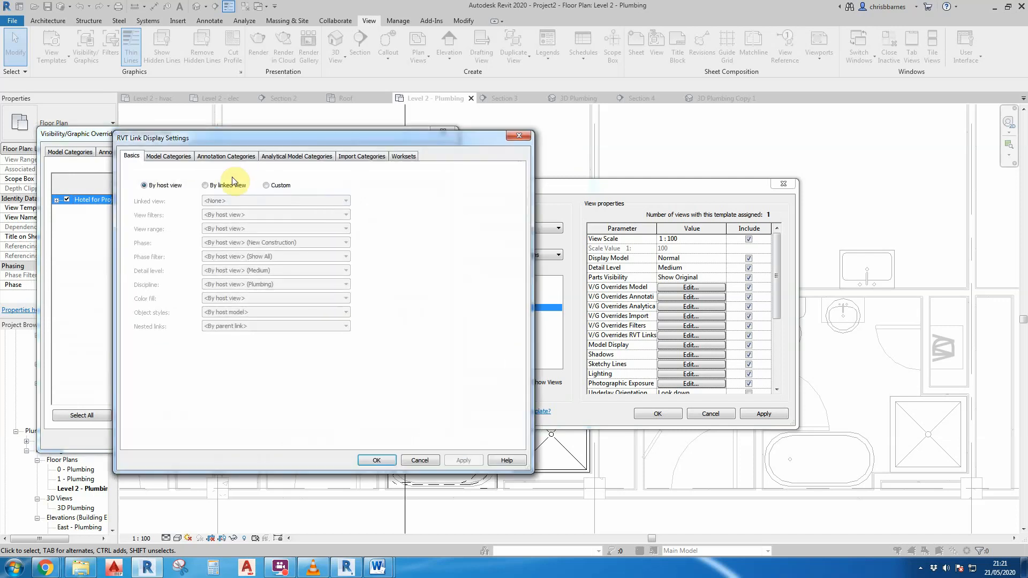
Switch the hotel link's display to Custom and set its model categories to <Custom>.
left_click(266, 185)
left_click(161, 156)
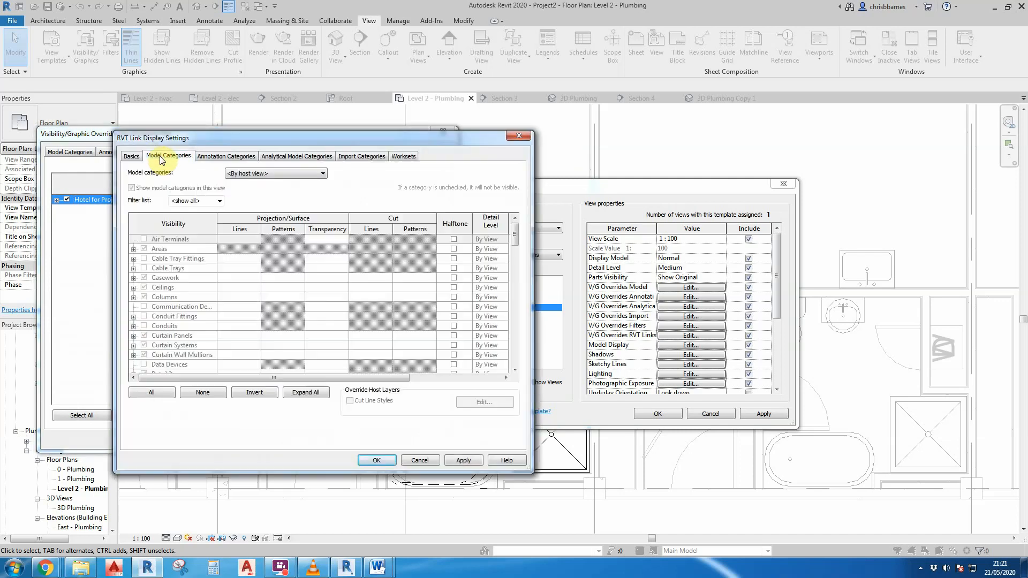
left_click(268, 174)
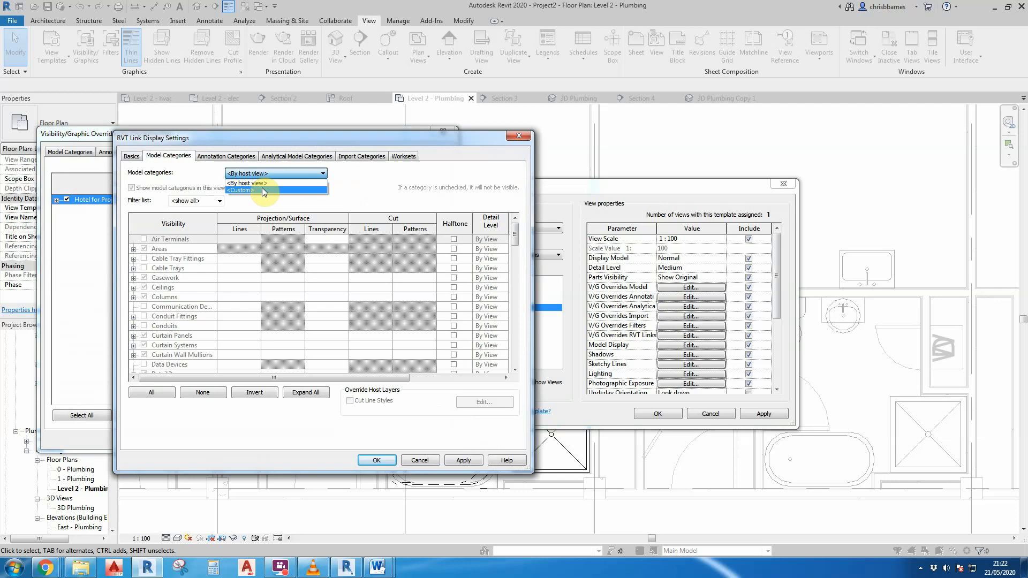
left_click(261, 187)
Hide the hotel link's Plumbing Fixtures category and accept the overrides in the Plumbing Plan view template.
left_click(170, 307)
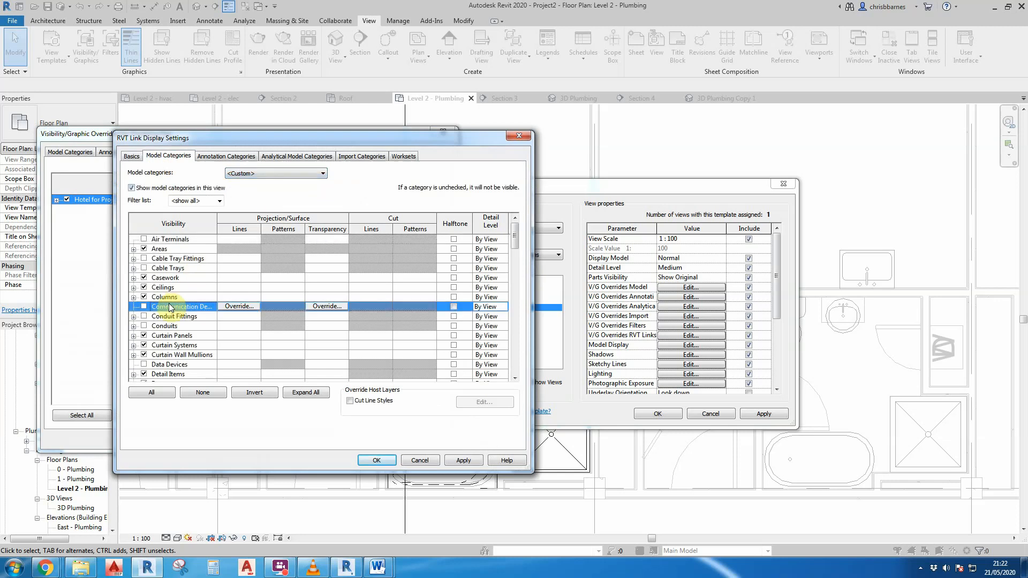
key("p")
scroll(177, 335, "down", 3)
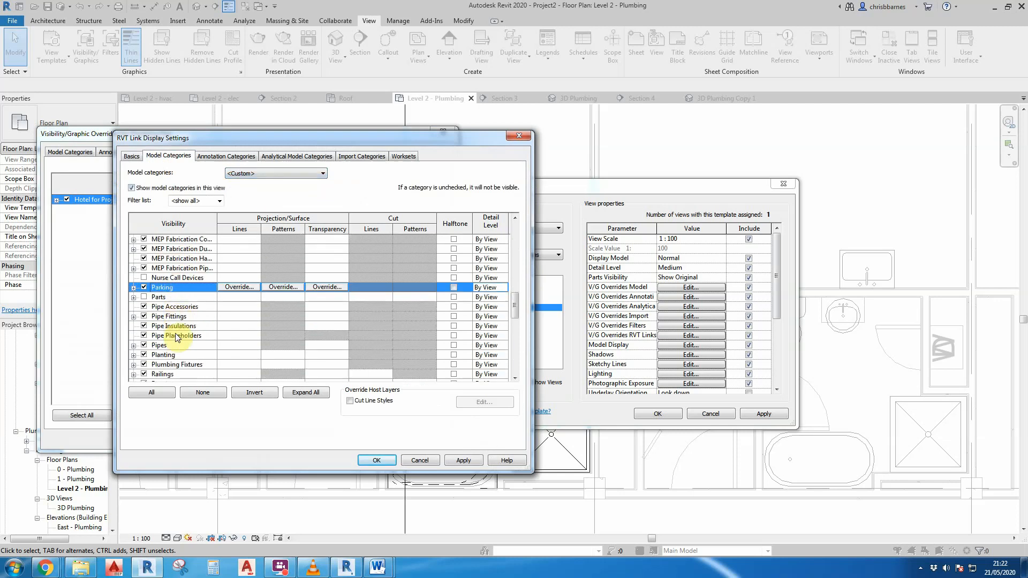
scroll(177, 336, "down", 1)
left_click(146, 346)
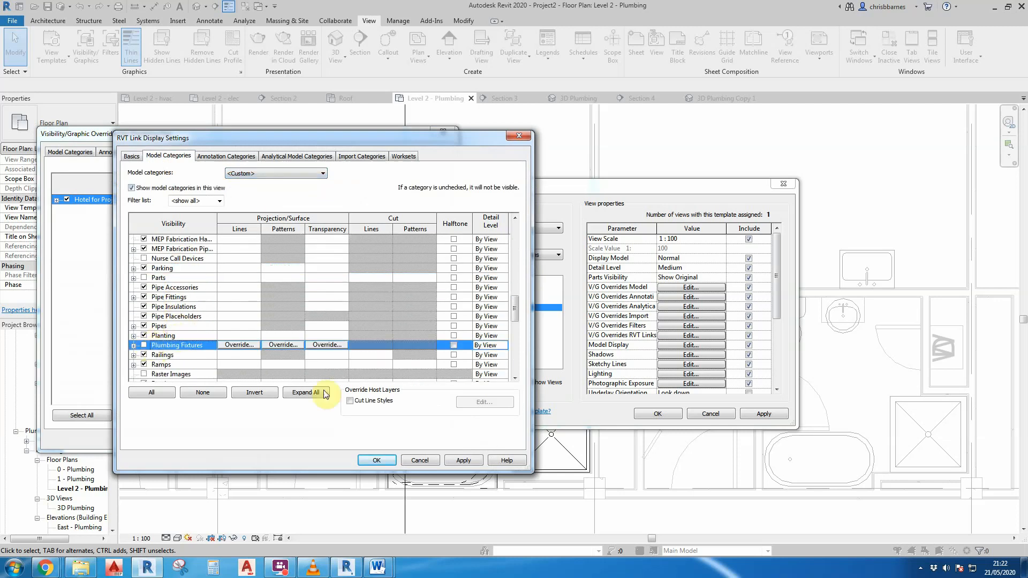
left_click(379, 459)
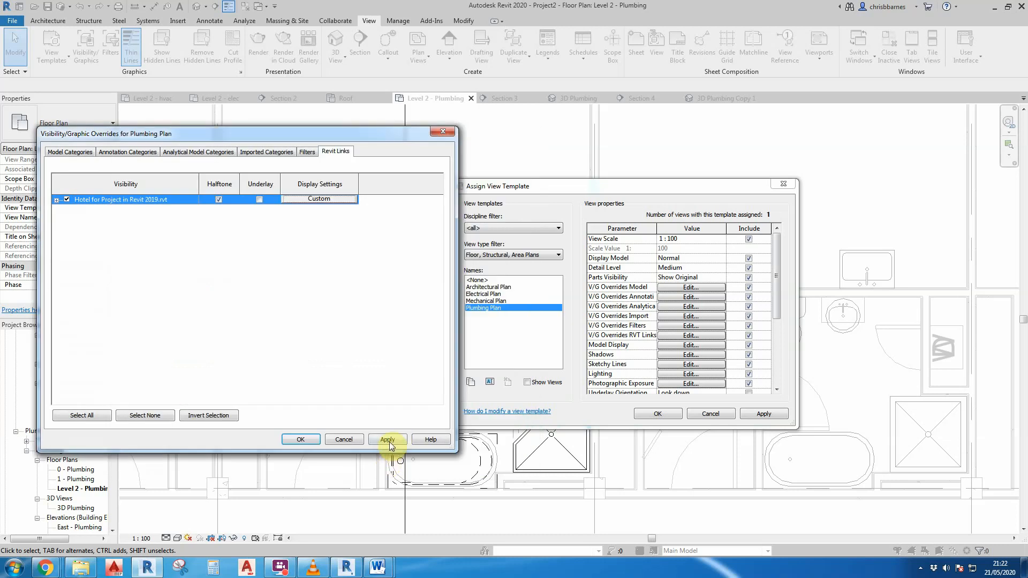
left_click(313, 439)
left_click(666, 414)
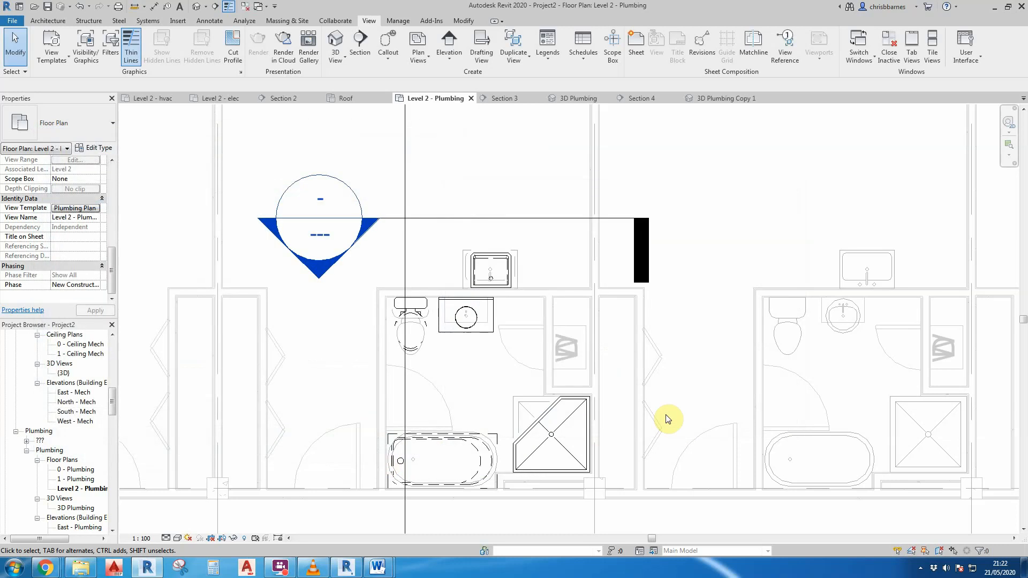